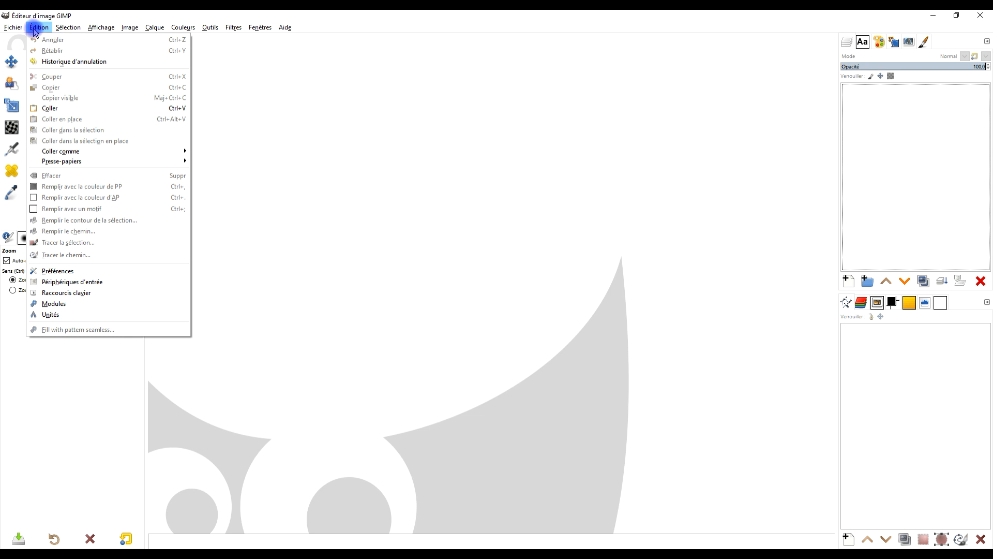
Step: Create a new image from the copied photo and reset the foreground and background colours to black and white
{"action": "mouse_move", "coordinate": [175, 151]}
{"action": "left_click", "coordinate": [229, 171]}
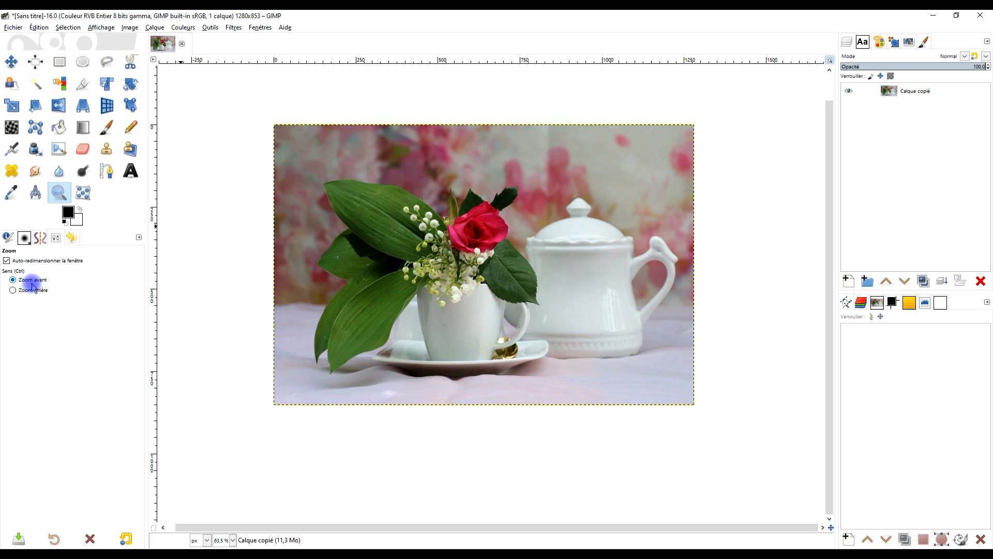
{"action": "left_click_drag", "start_coordinate": [262, 113], "coordinate": [707, 413]}
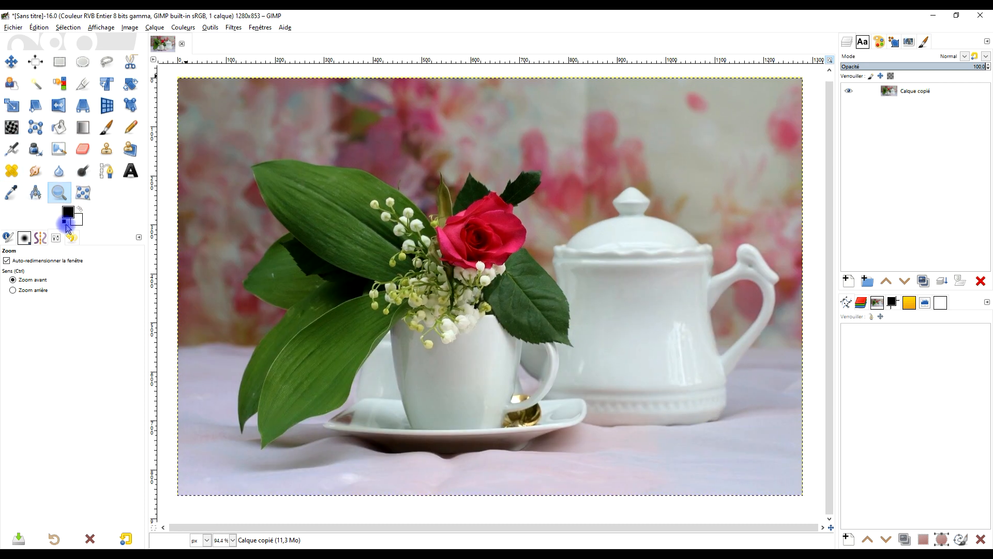
{"action": "left_click", "coordinate": [66, 223]}
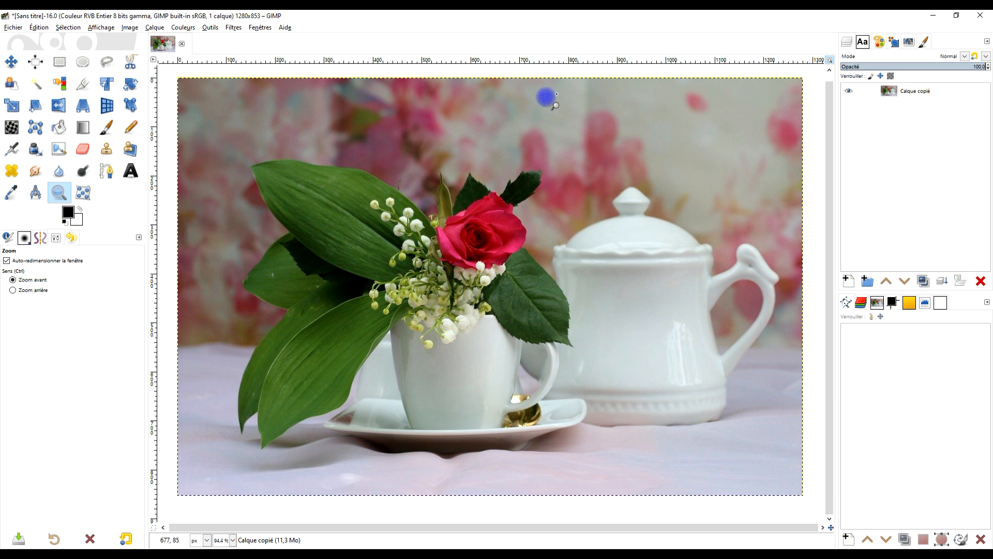
Step: Duplicate the photo layer "Calque copié"
{"action": "left_click", "coordinate": [936, 92]}
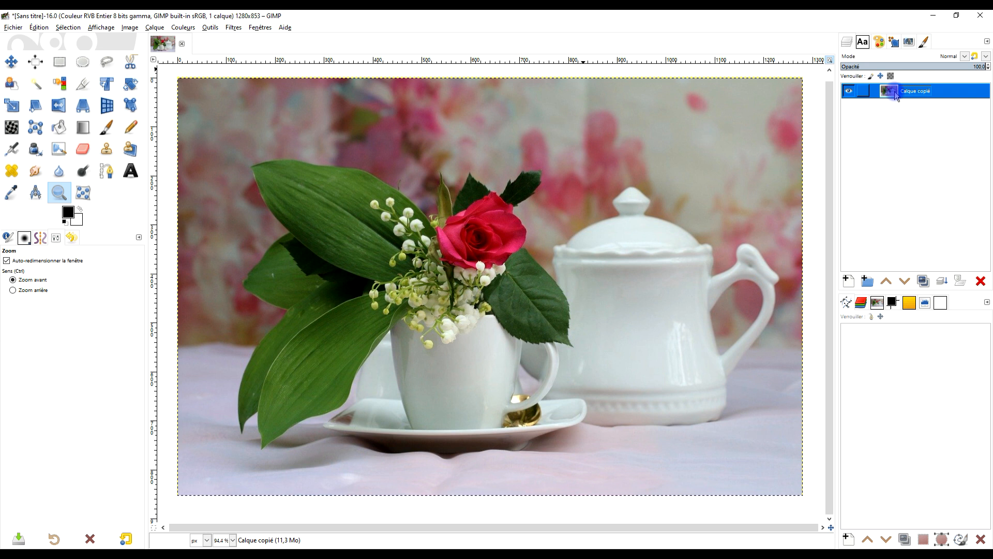
{"action": "left_click", "coordinate": [847, 42]}
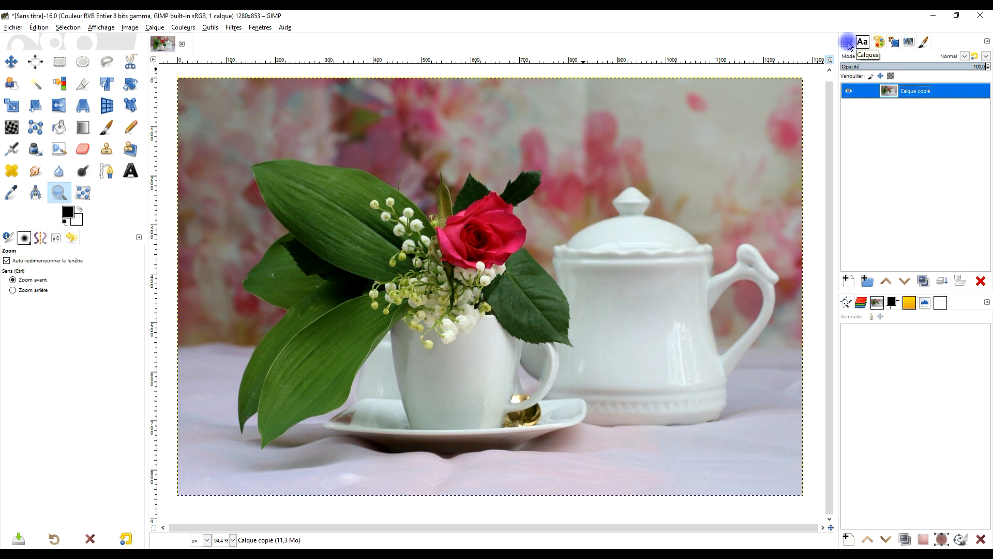
{"action": "left_click", "coordinate": [922, 280]}
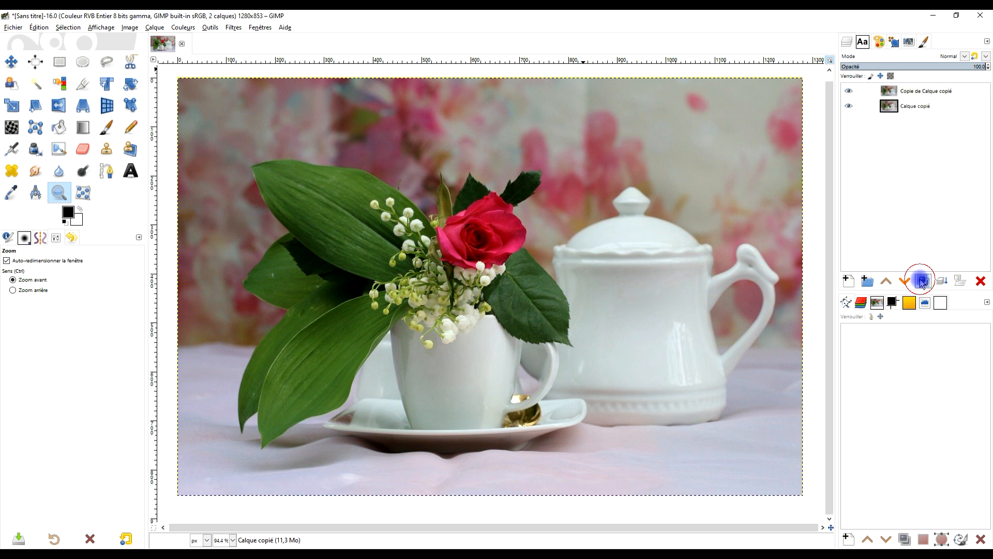
Step: Rename the lower photo layer "original" and hide it
{"action": "double_click", "coordinate": [918, 106]}
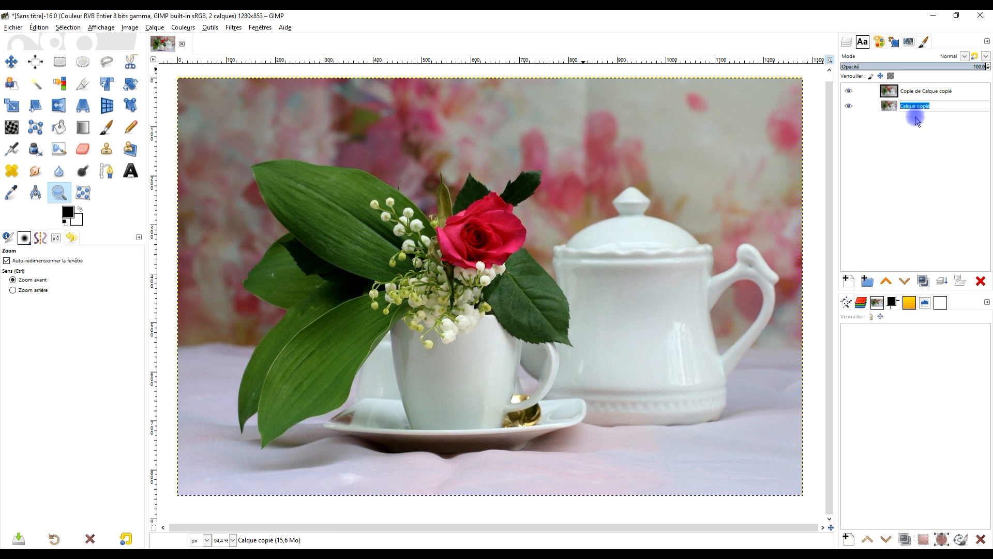
{"action": "key", "text": "Caps_Lock"}
{"action": "type", "text": "R"}
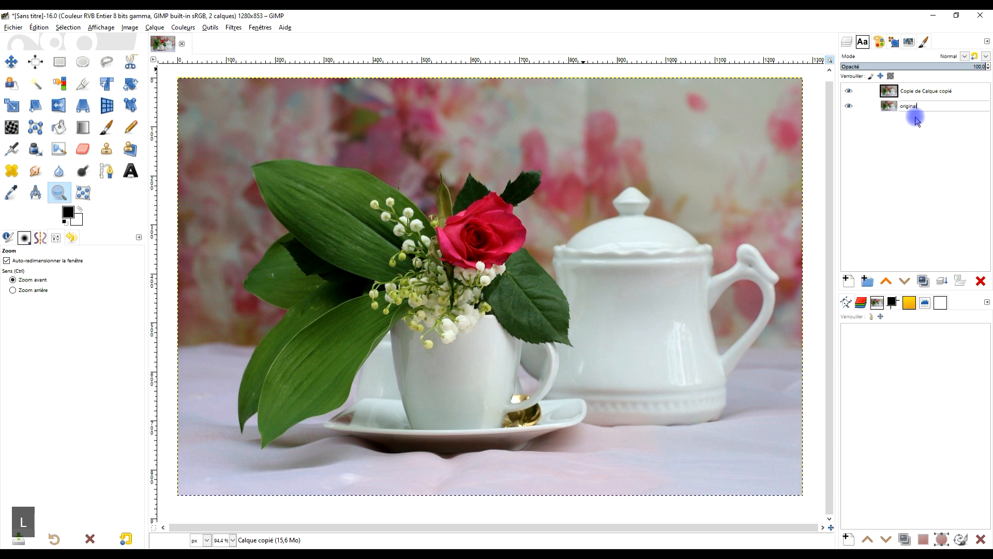
{"action": "type", "text": "riginal"}
{"action": "key", "text": "Return"}
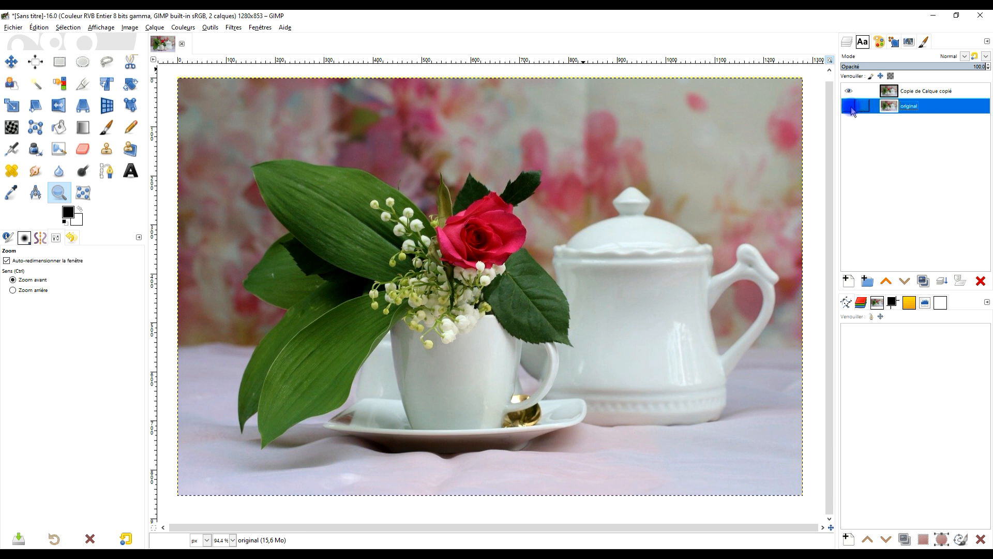
Step: Add a white-filled 1280 × 853 px layer named "fond" directly above the "original" layer
{"action": "left_click", "coordinate": [849, 284]}
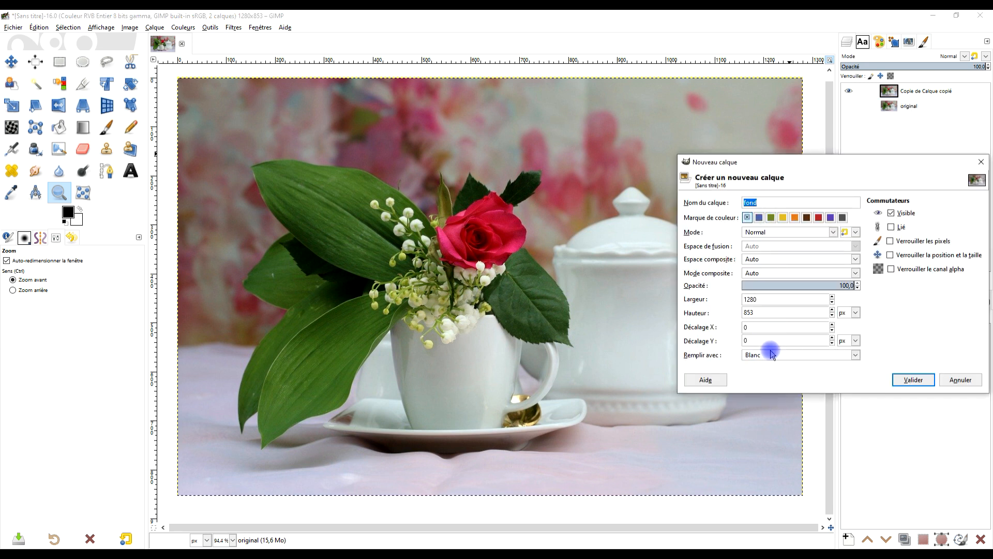
{"action": "left_click_drag", "start_coordinate": [788, 169], "coordinate": [570, 154]}
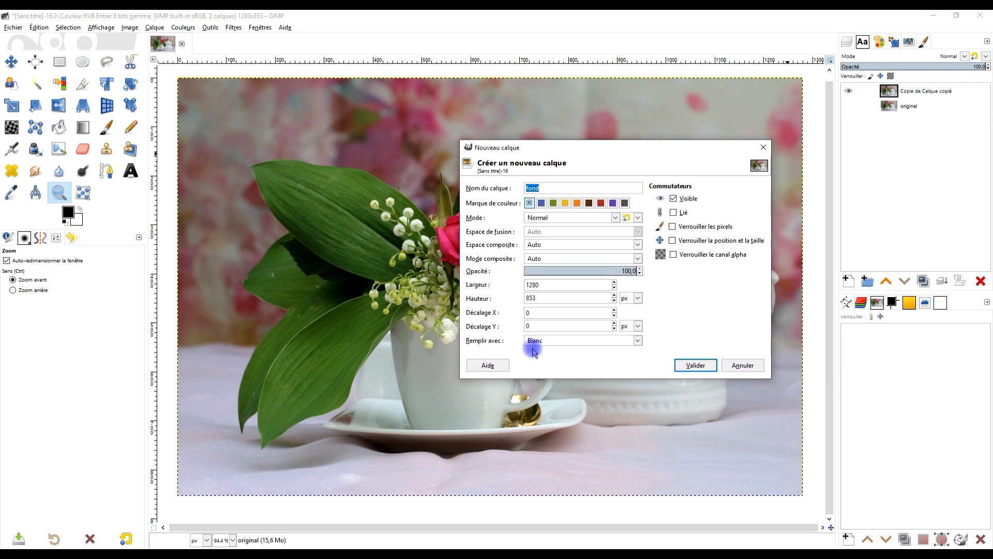
{"action": "left_click", "coordinate": [560, 340]}
{"action": "left_click", "coordinate": [543, 378]}
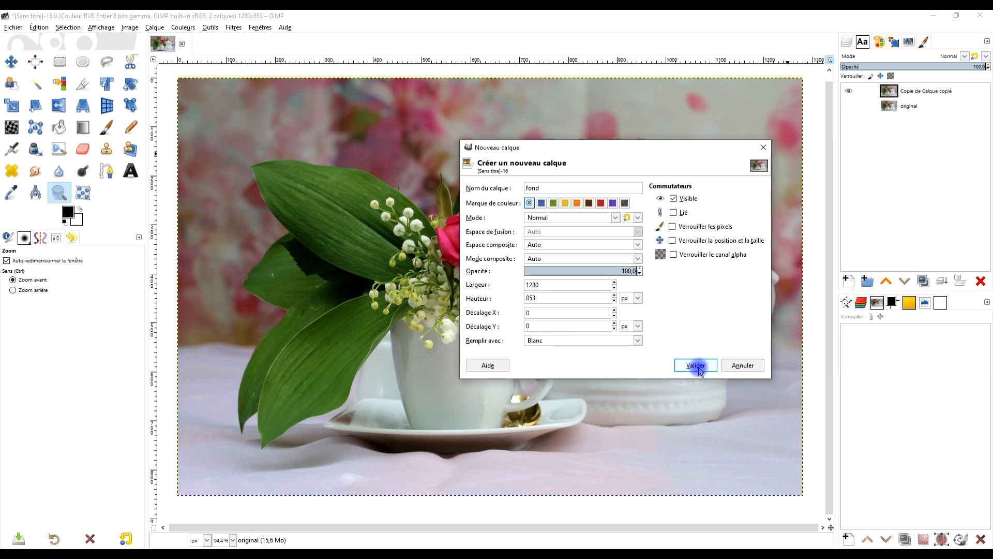
{"action": "left_click", "coordinate": [697, 366]}
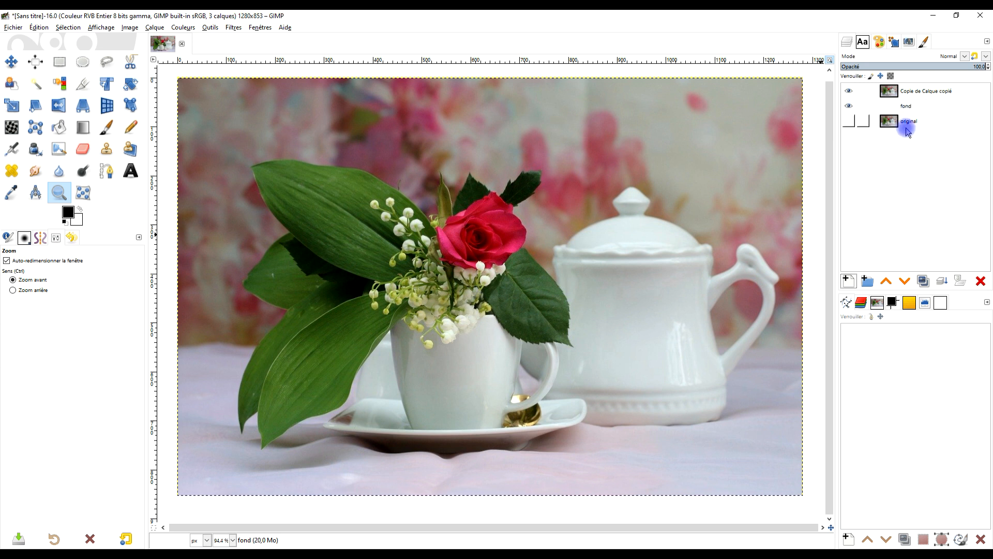
Step: Apply the Page Curl filter to "Copie de Calque copié" at the lower-right corner, vertical, with shadow, foreground/background colours and 100 opacity
{"action": "left_click", "coordinate": [907, 92]}
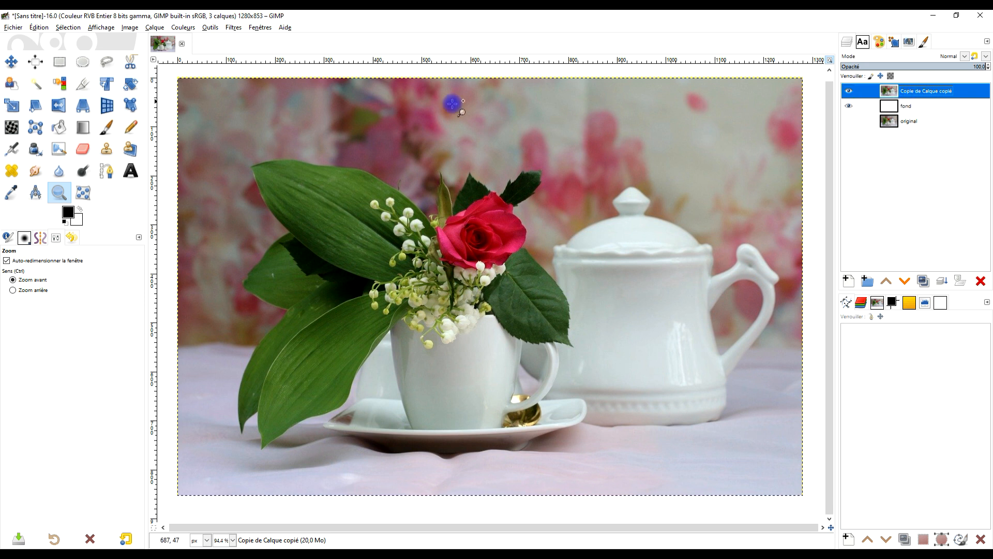
{"action": "left_click", "coordinate": [233, 32]}
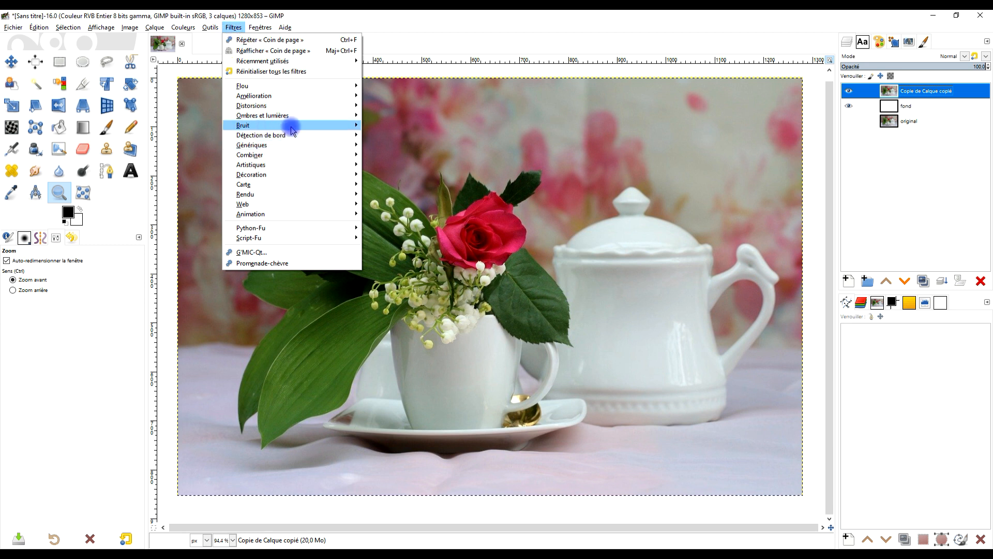
{"action": "mouse_move", "coordinate": [288, 106]}
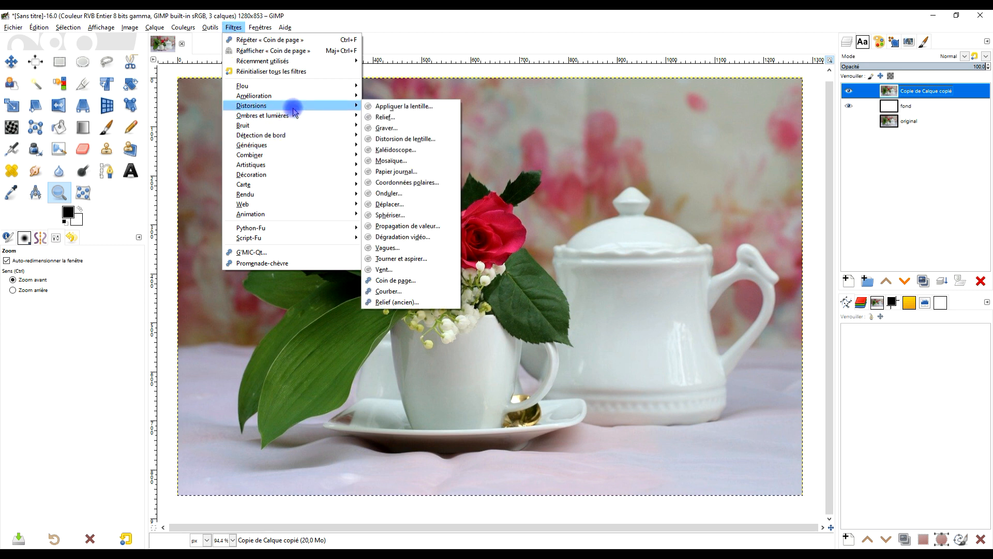
{"action": "left_click", "coordinate": [402, 282]}
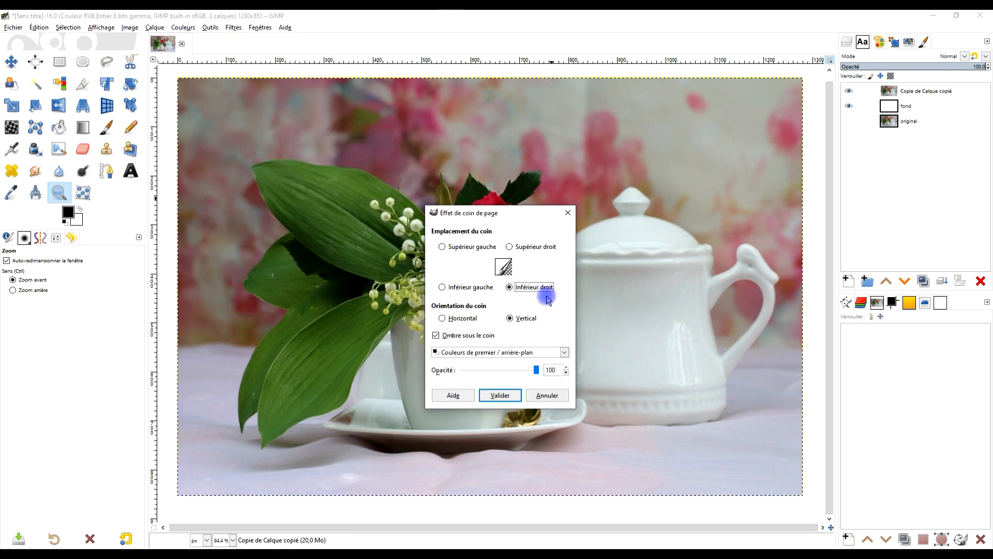
{"action": "left_click_drag", "start_coordinate": [514, 214], "coordinate": [489, 117]}
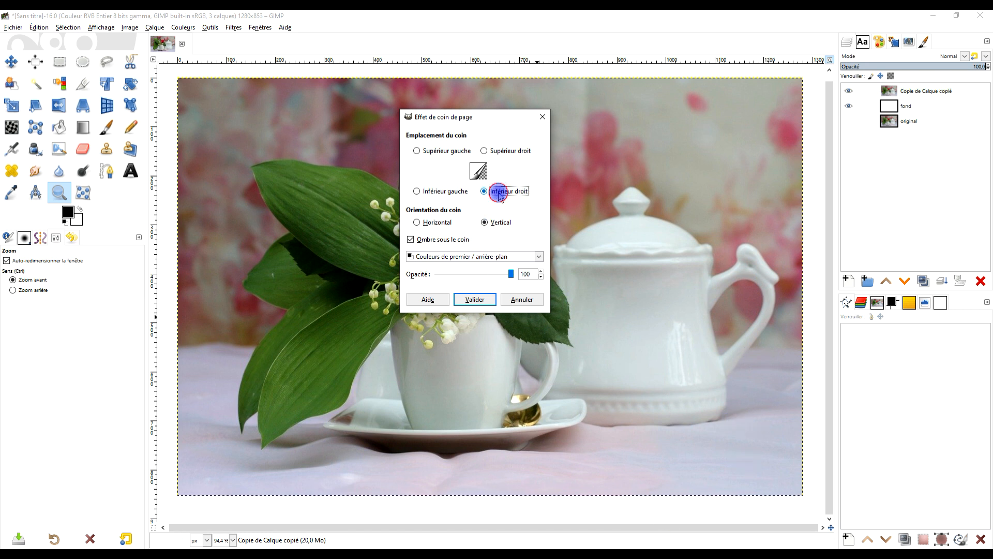
{"action": "left_click", "coordinate": [417, 222]}
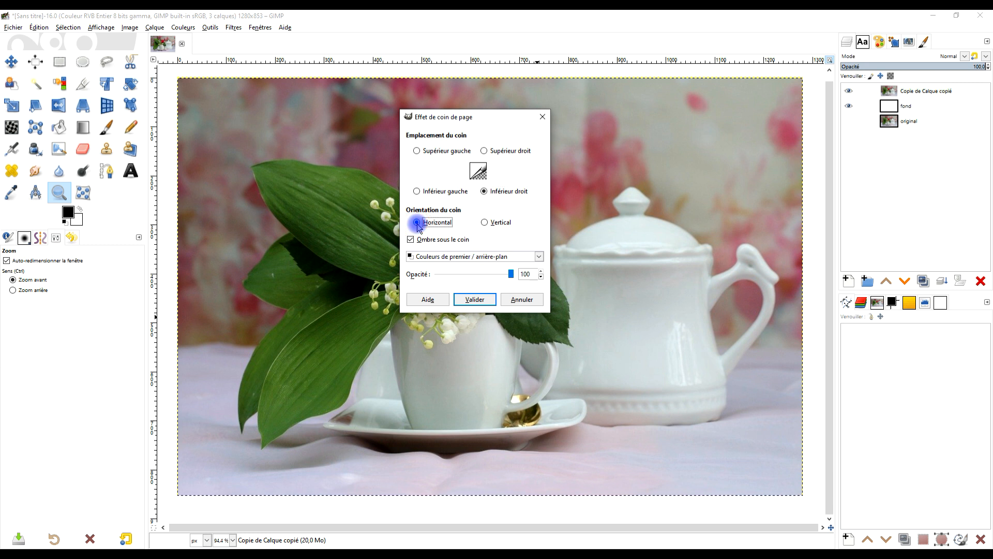
{"action": "left_click", "coordinate": [499, 222]}
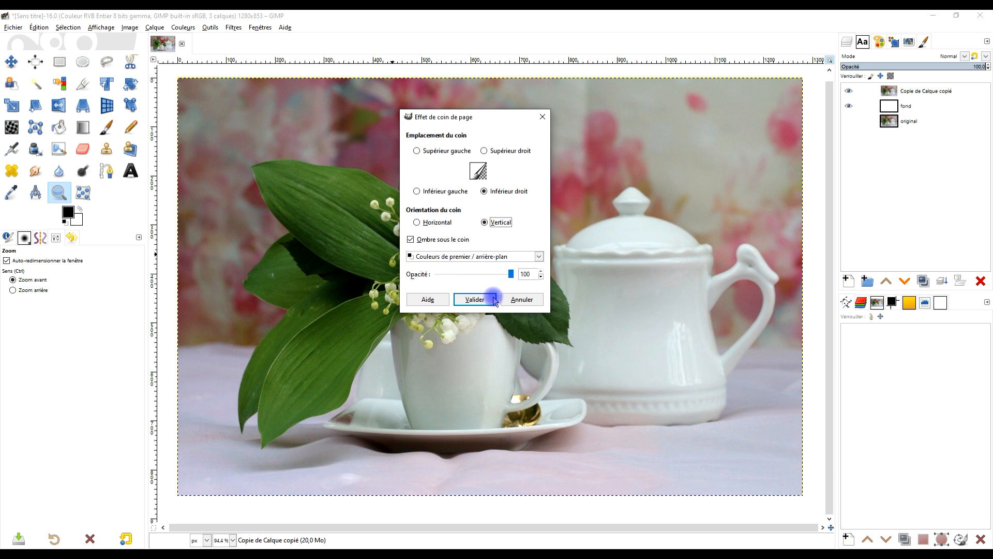
{"action": "left_click", "coordinate": [475, 299]}
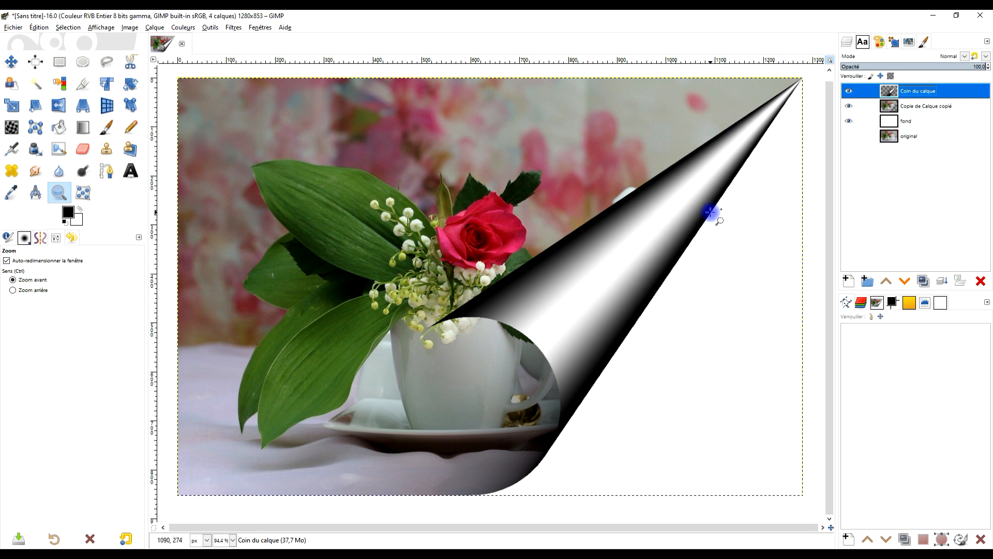
Step: Delete the cut-out photo layer "Copie de Calque copié" and duplicate the "original" layer
{"action": "left_click", "coordinate": [930, 109]}
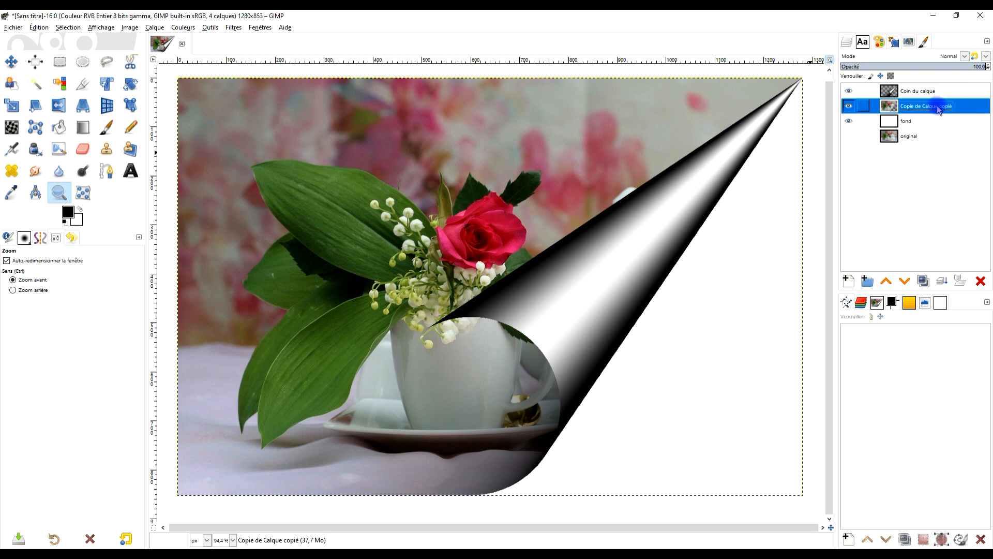
{"action": "left_click", "coordinate": [980, 281]}
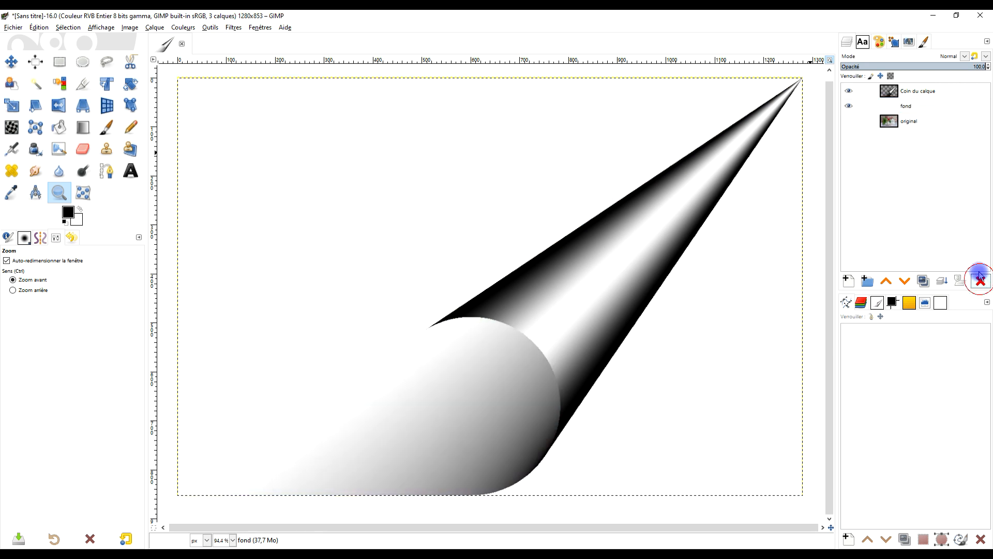
{"action": "left_click", "coordinate": [925, 127]}
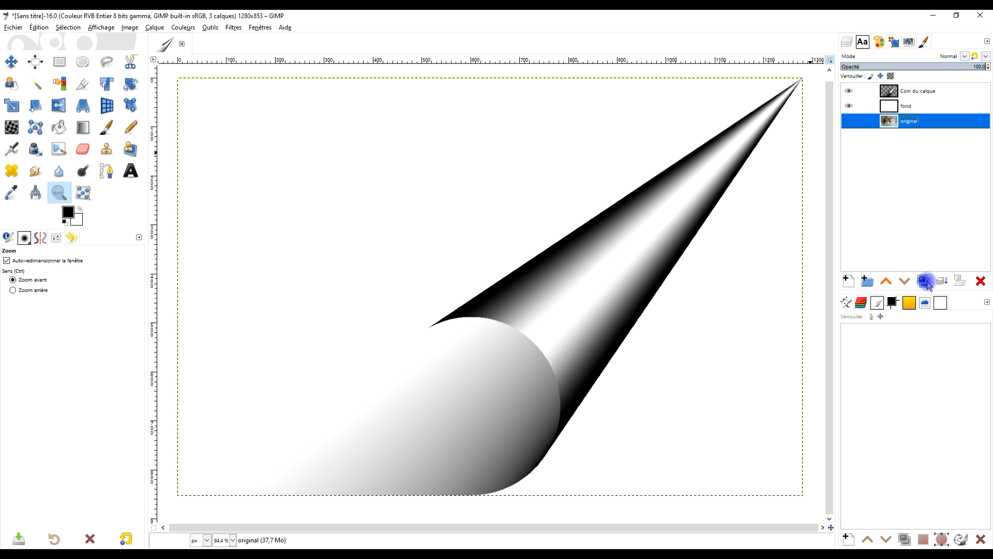
{"action": "left_click", "coordinate": [924, 281]}
Step: Raise the "Copie de original" layer above "fond" and make it visible
{"action": "left_click", "coordinate": [911, 121]}
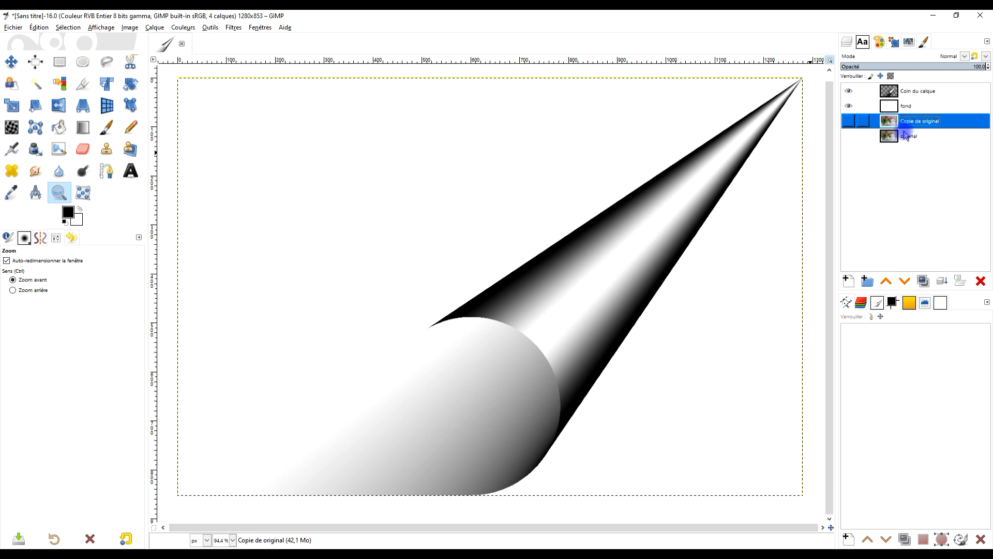
{"action": "left_click", "coordinate": [887, 281]}
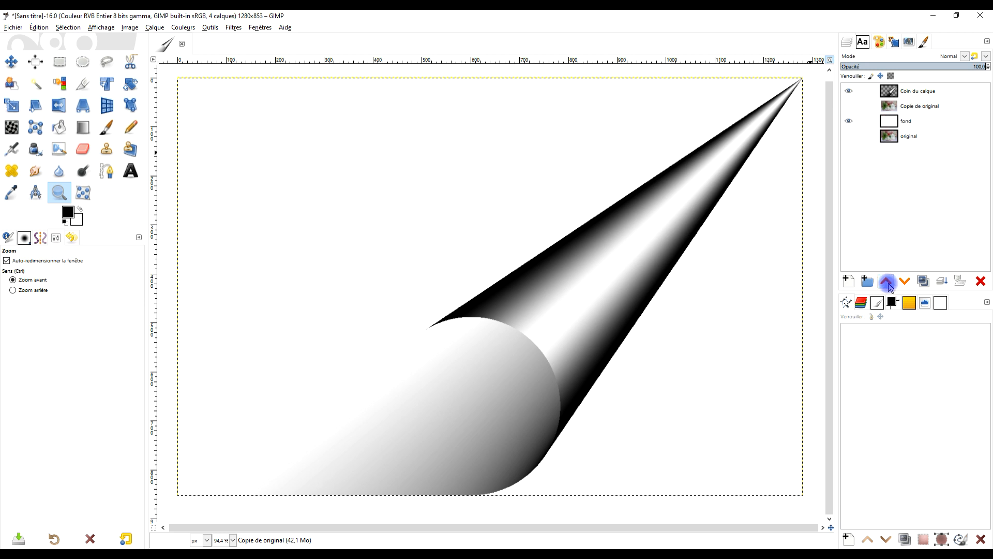
{"action": "left_click", "coordinate": [848, 106]}
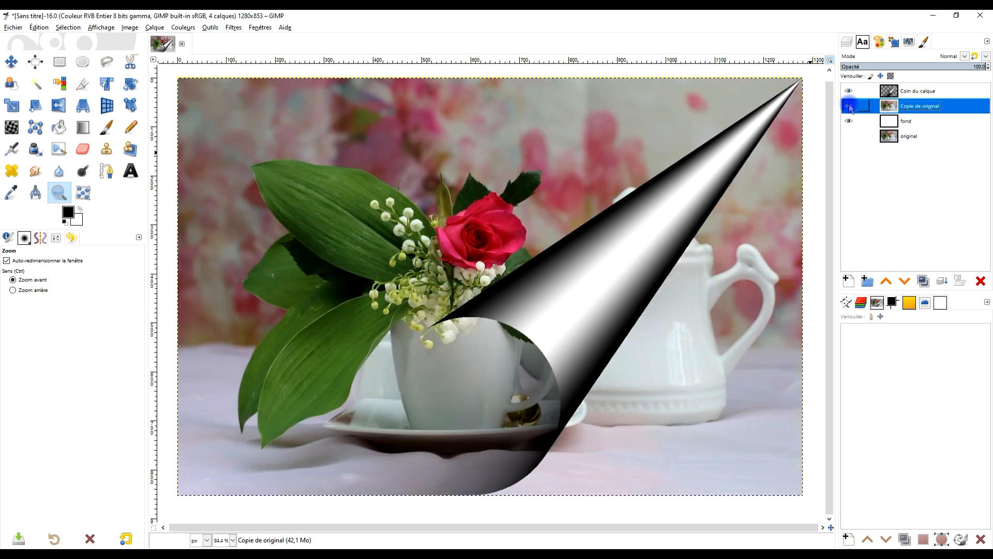
Step: Rename the "Copie de original" layer "calque muguet #1"
{"action": "left_click", "coordinate": [901, 106]}
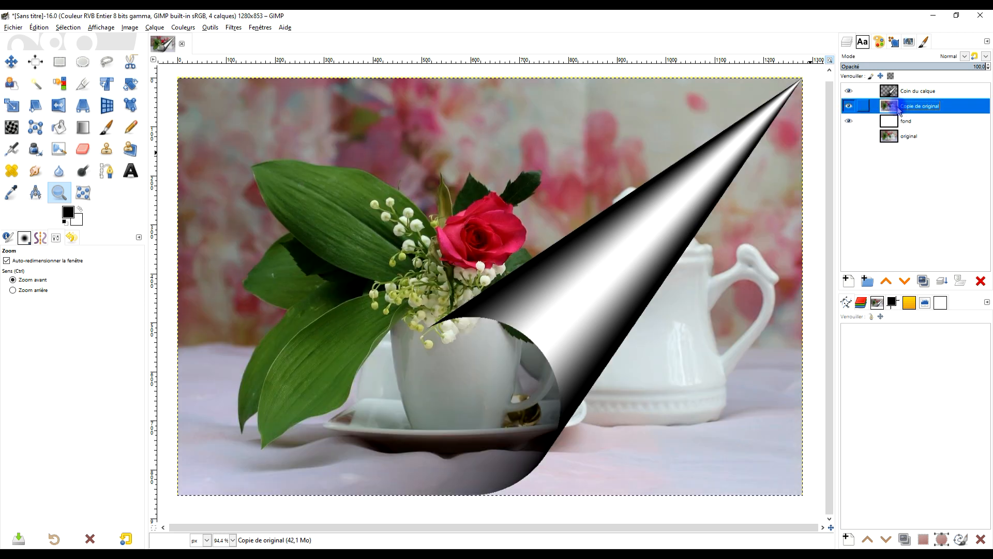
{"action": "double_click", "coordinate": [907, 107]}
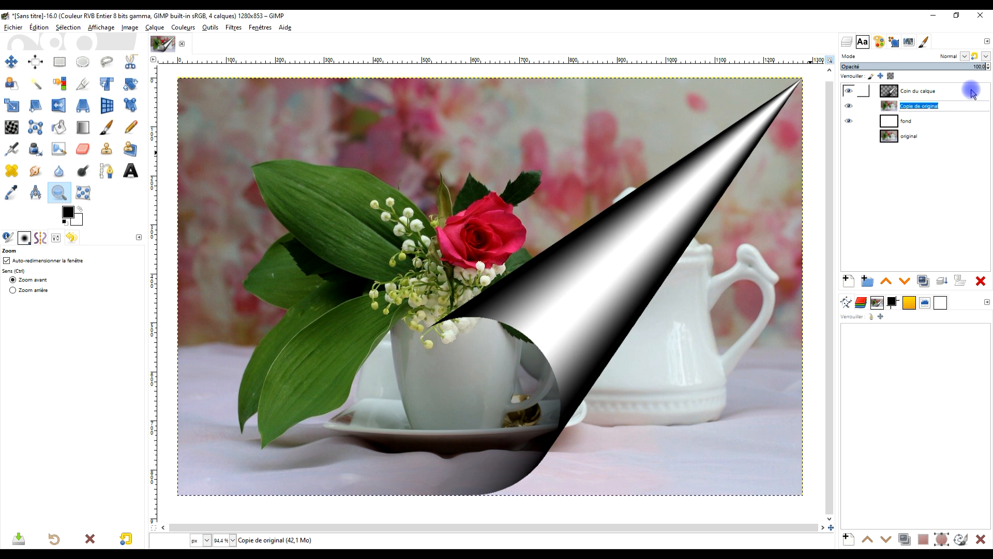
{"action": "type", "text": "calq"}
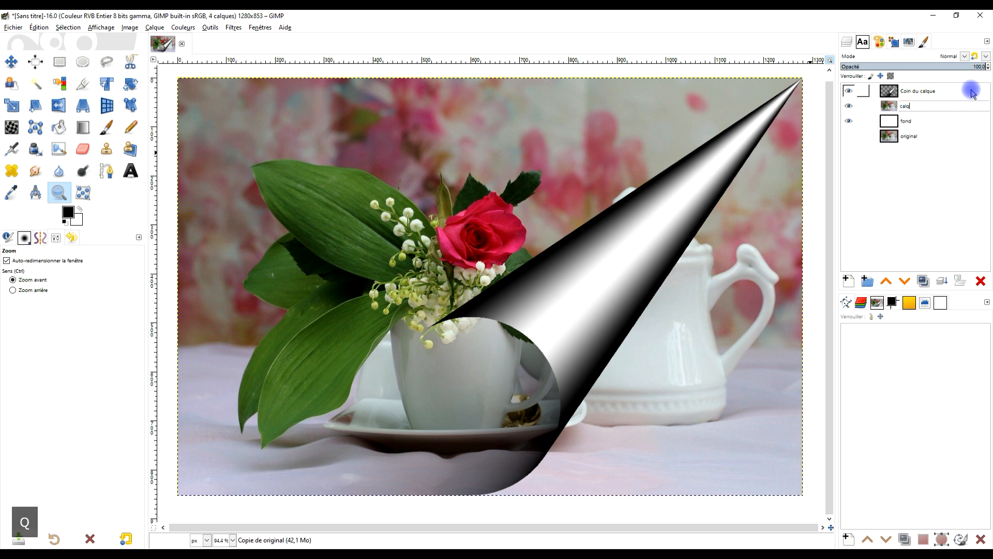
{"action": "type", "text": "ue muguet"}
{"action": "key", "text": "ctrl+alt+3"}
{"action": "type", "text": "1"}
{"action": "key", "text": "Return"}
Step: Rename the page curl layer "calque coin page #1"
{"action": "left_click", "coordinate": [928, 93]}
{"action": "double_click", "coordinate": [930, 93]}
{"action": "type", "text": "c"}
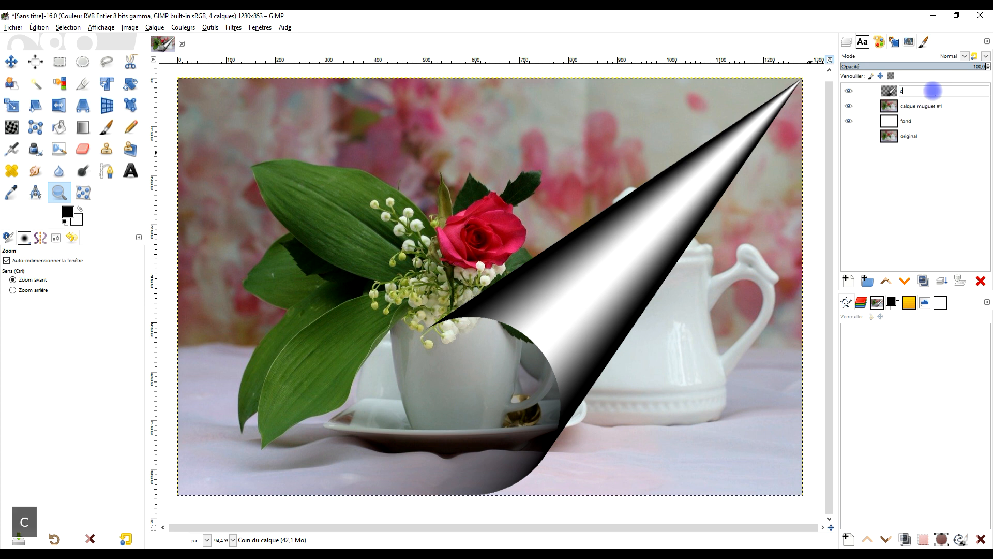
{"action": "type", "text": "alque "}
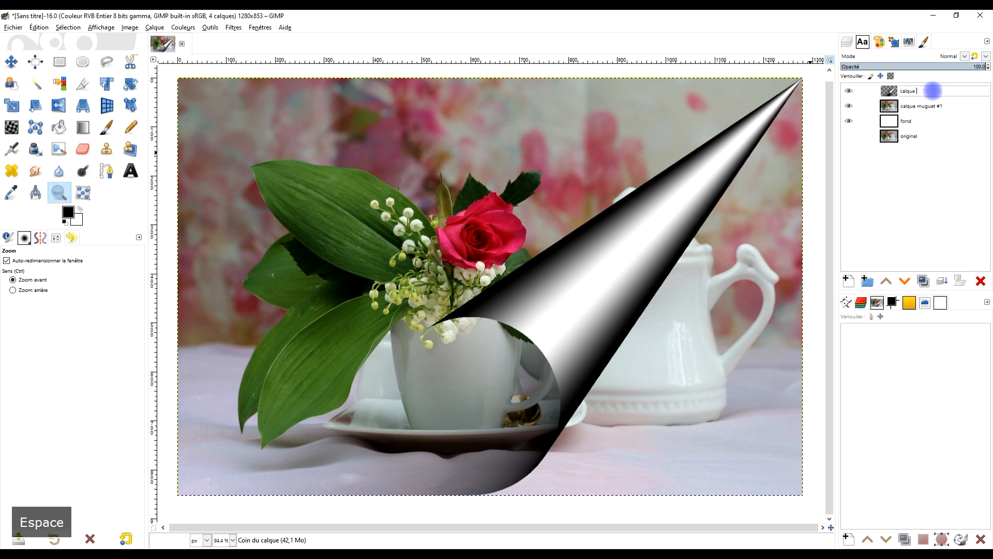
{"action": "type", "text": "coin page "}
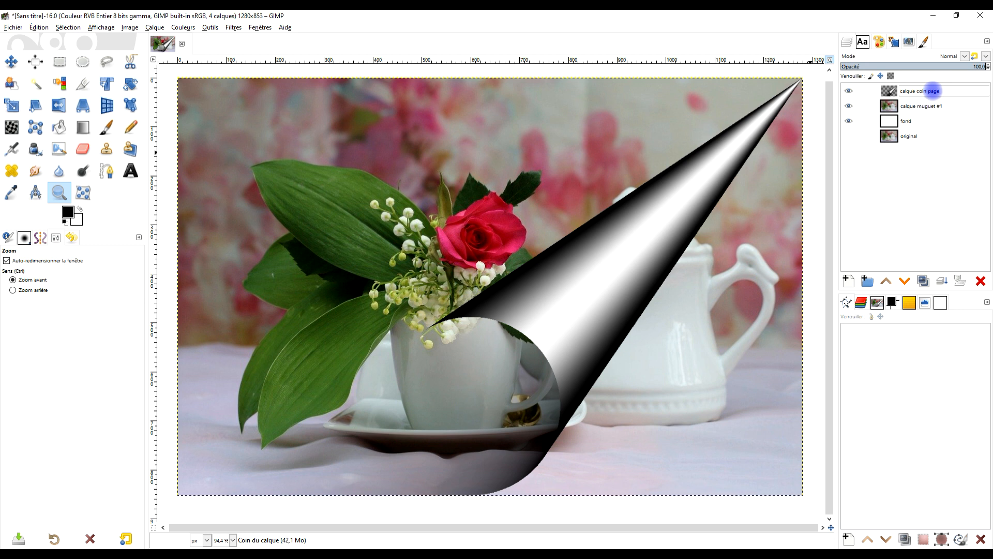
{"action": "type", "text": "#1"}
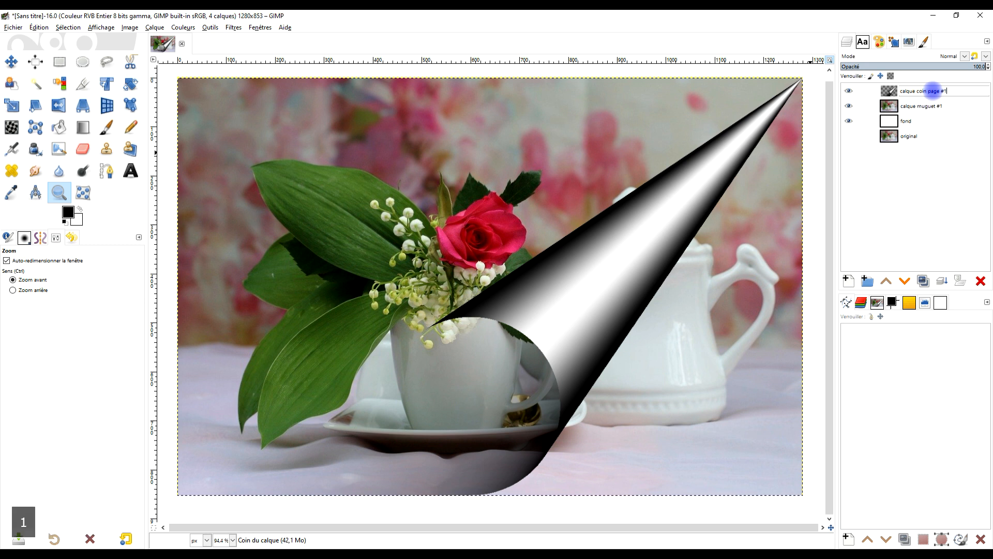
{"action": "key", "text": "Return"}
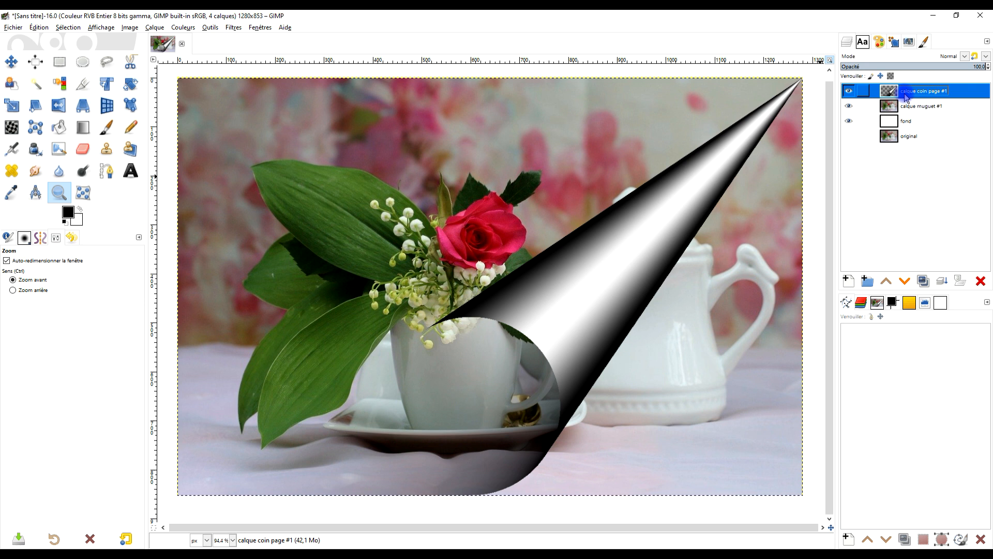
Step: Duplicate the "calque coin page #1" layer and the "calque muguet #1" layer
{"action": "left_click", "coordinate": [923, 282]}
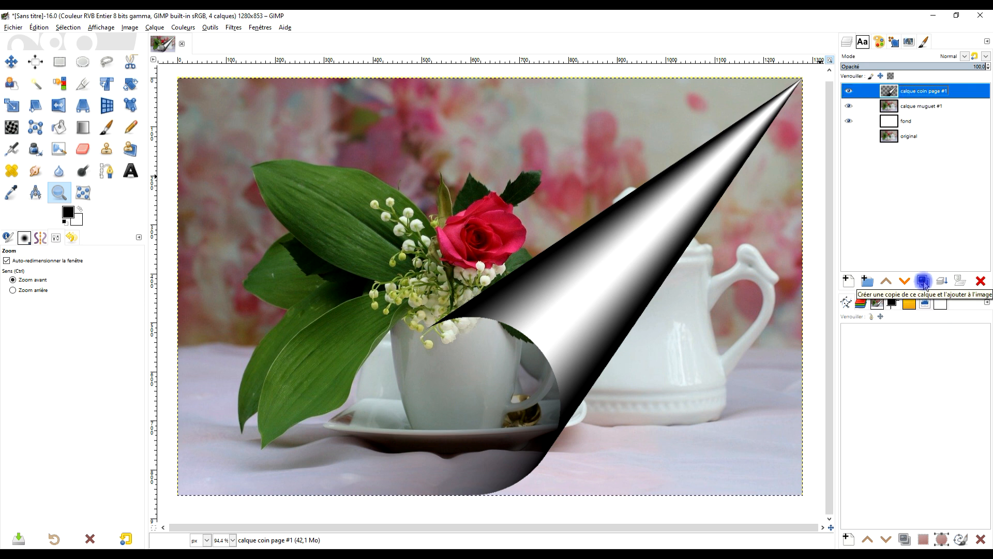
{"action": "left_click", "coordinate": [921, 121]}
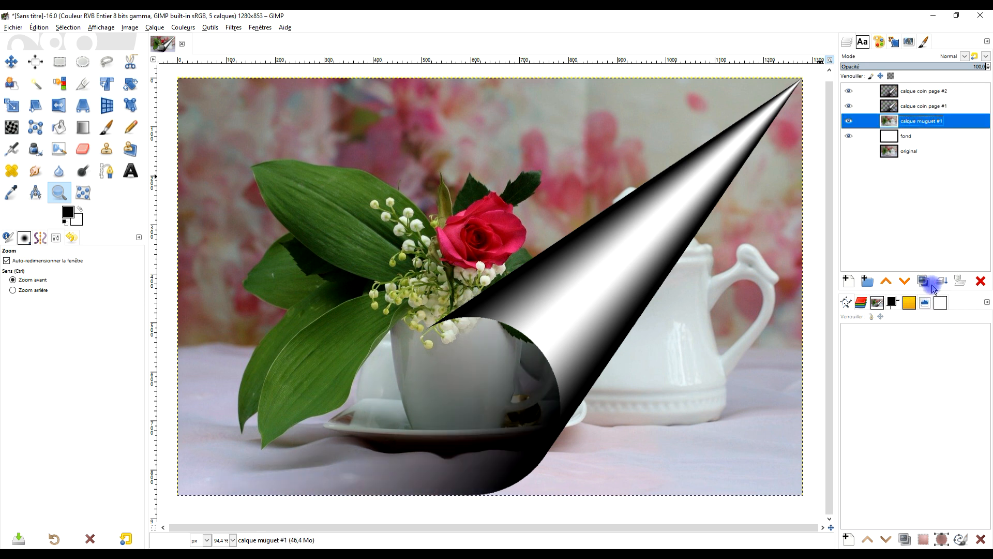
{"action": "left_click", "coordinate": [923, 281]}
Step: Raise the "calque muguet #2" layer above "calque coin page #1" and hide both #2 layers
{"action": "left_click", "coordinate": [929, 122]}
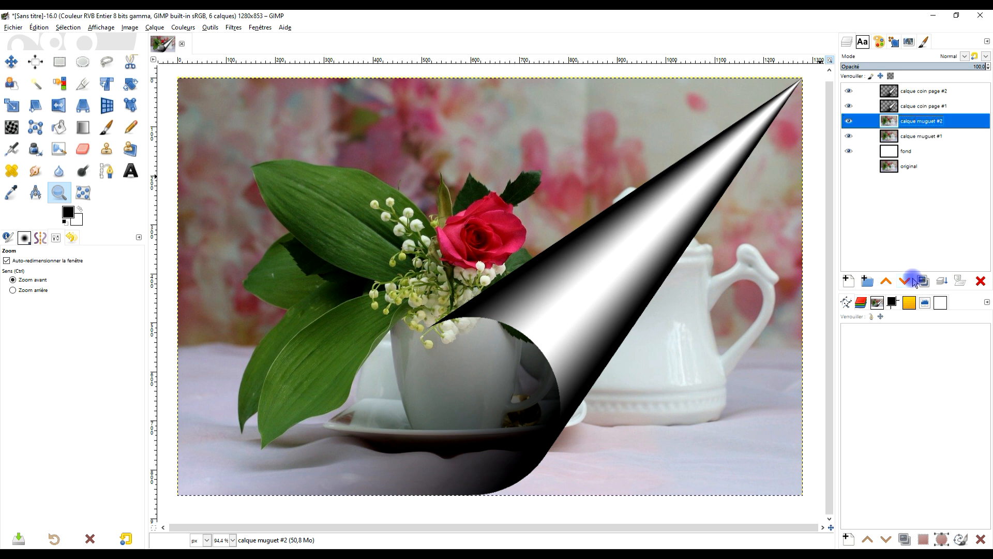
{"action": "left_click", "coordinate": [886, 281]}
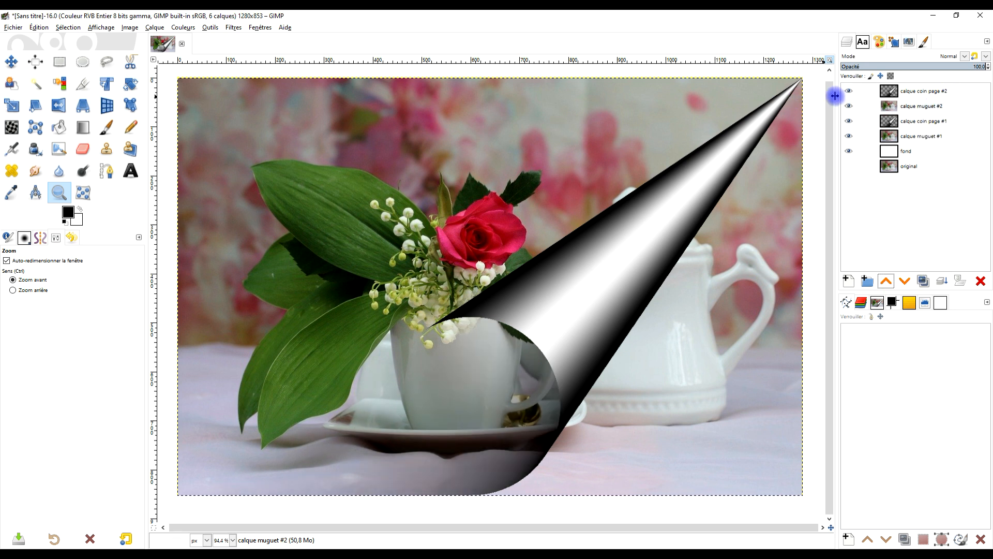
{"action": "left_click_drag", "start_coordinate": [848, 96], "coordinate": [849, 106]}
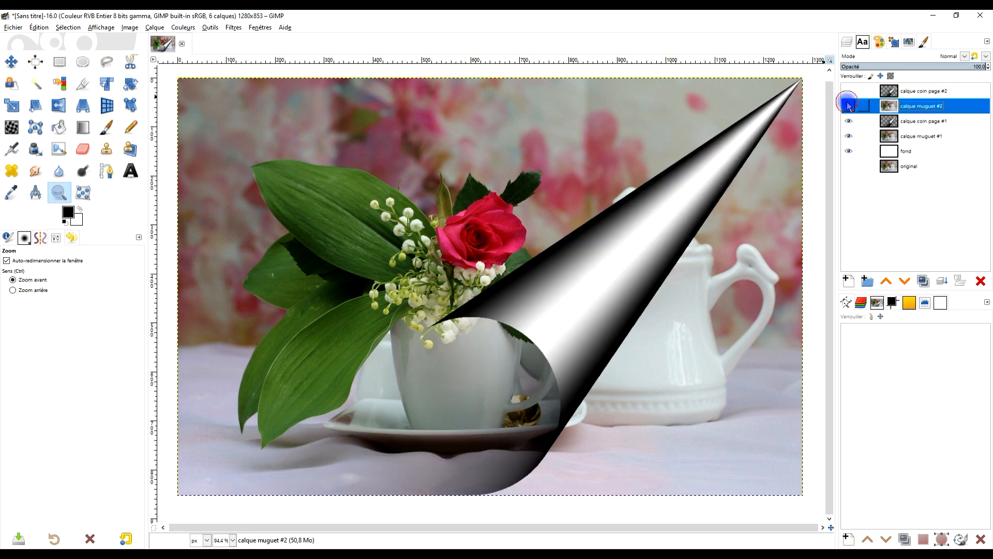
Step: Scale the "calque coin page #1" layer down to 1000 × 666 px, keeping the curl anchored at the photo's lower-right corner
{"action": "left_click", "coordinate": [911, 124]}
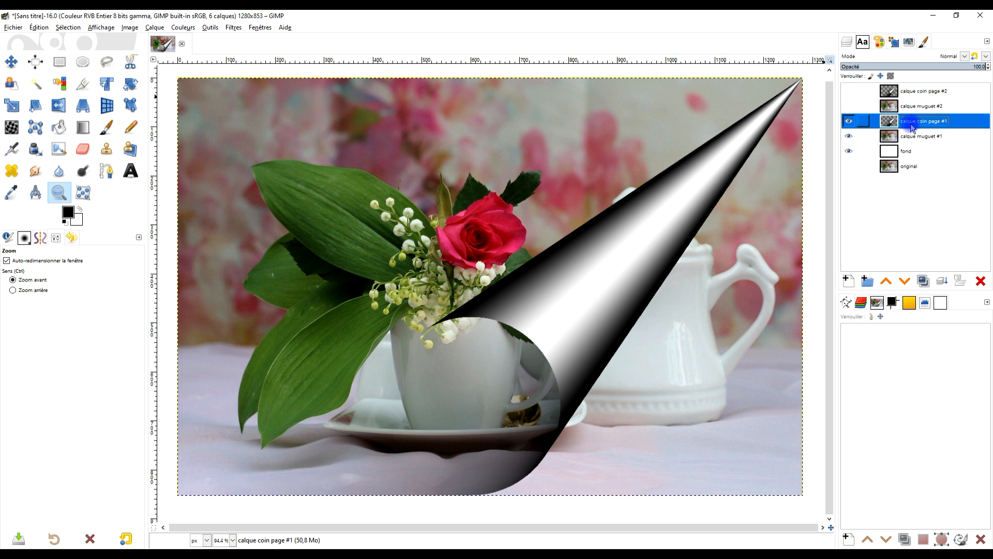
{"action": "left_click", "coordinate": [13, 107]}
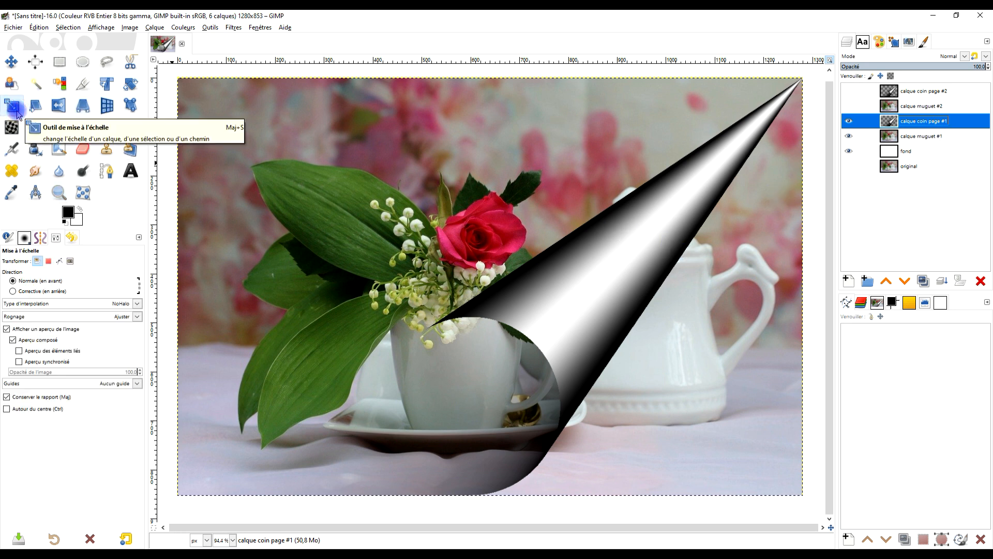
{"action": "left_click", "coordinate": [450, 230]}
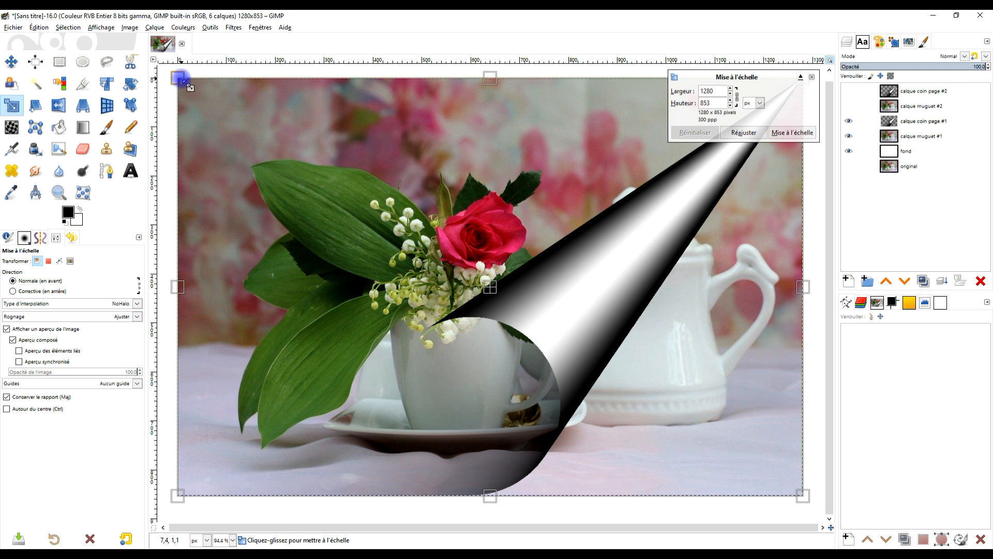
{"action": "left_click_drag", "start_coordinate": [179, 79], "coordinate": [307, 183]}
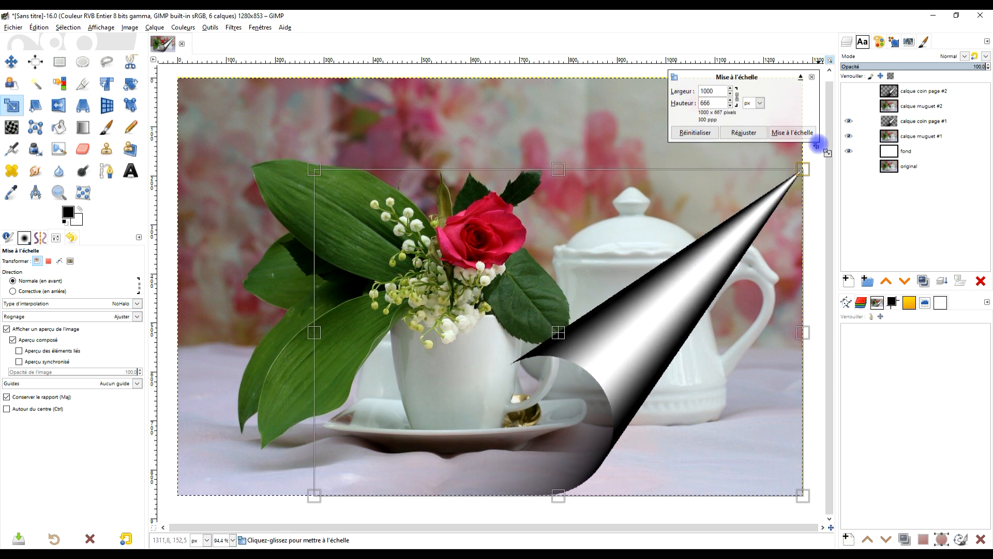
{"action": "left_click", "coordinate": [790, 133]}
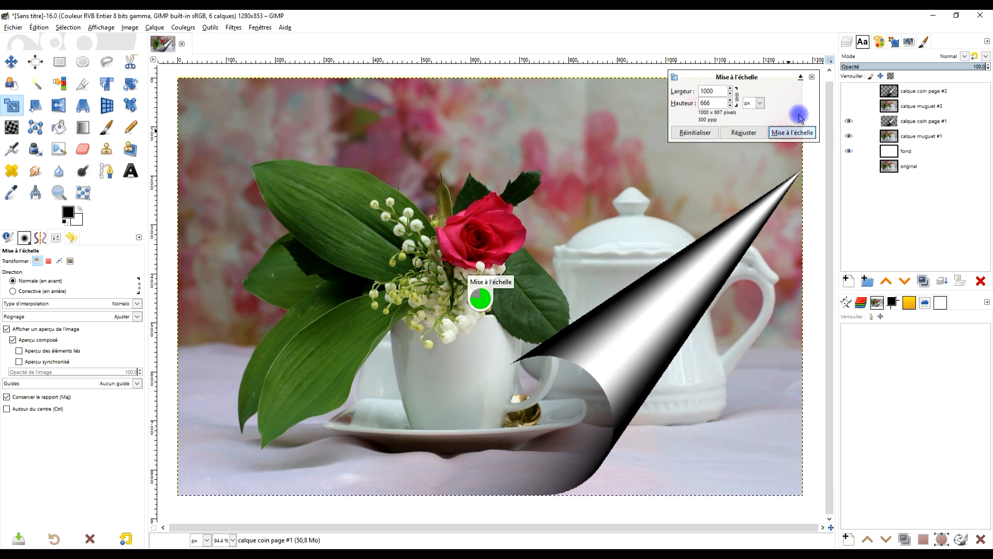
Step: Select the transparent area to the lower right of the curl on "calque coin page #1" with the Fuzzy Select tool
{"action": "left_click_drag", "start_coordinate": [754, 276], "coordinate": [754, 267]}
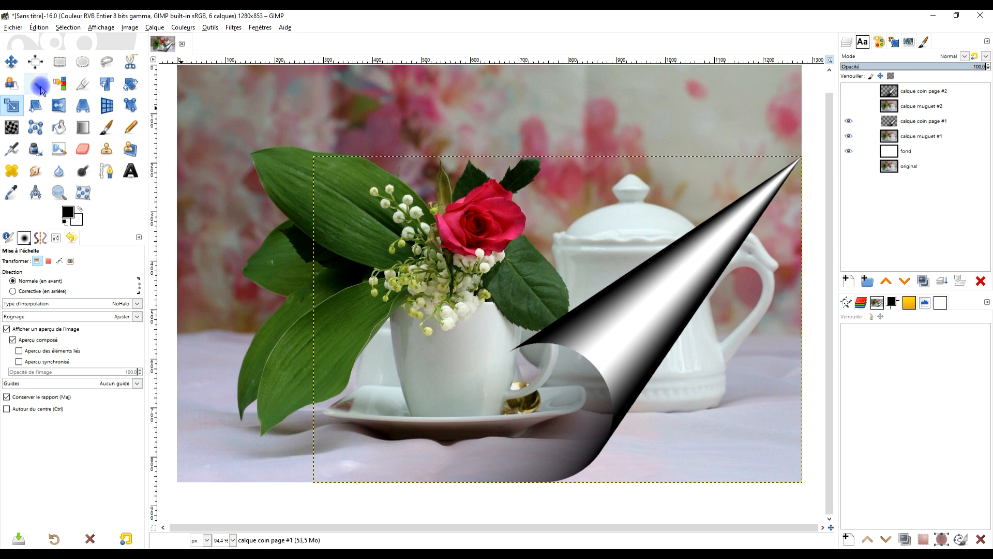
{"action": "left_click", "coordinate": [40, 86]}
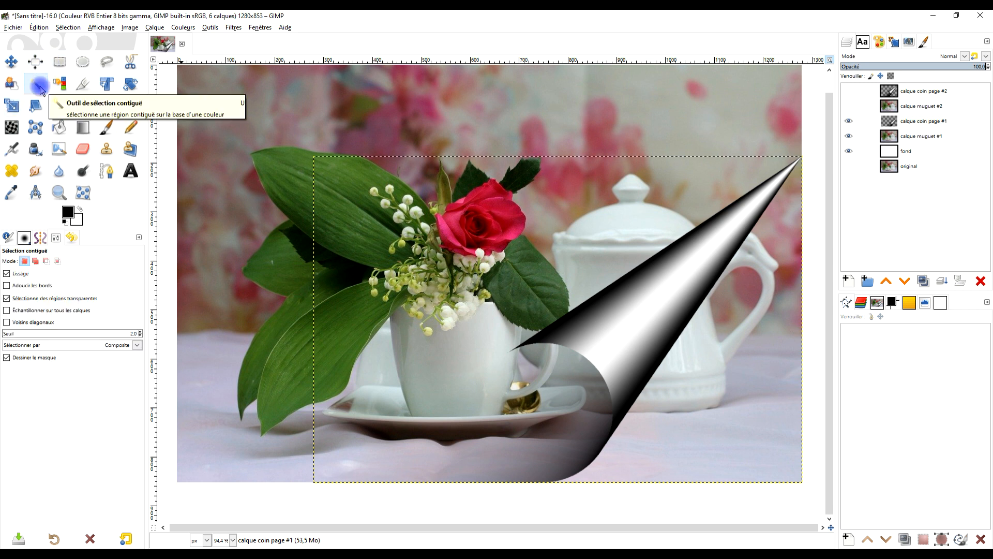
{"action": "left_click", "coordinate": [28, 263]}
{"action": "left_click", "coordinate": [58, 239]}
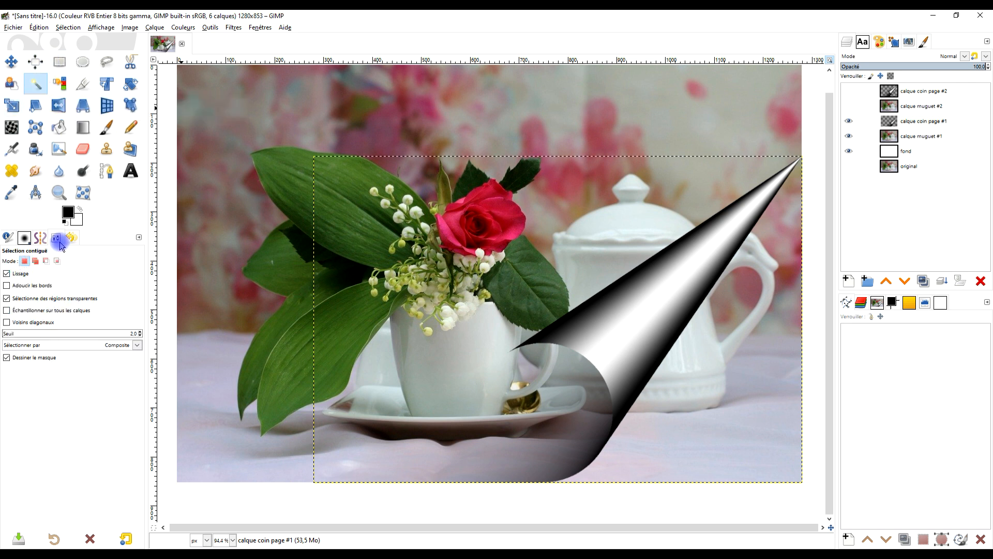
{"action": "left_click", "coordinate": [22, 269]}
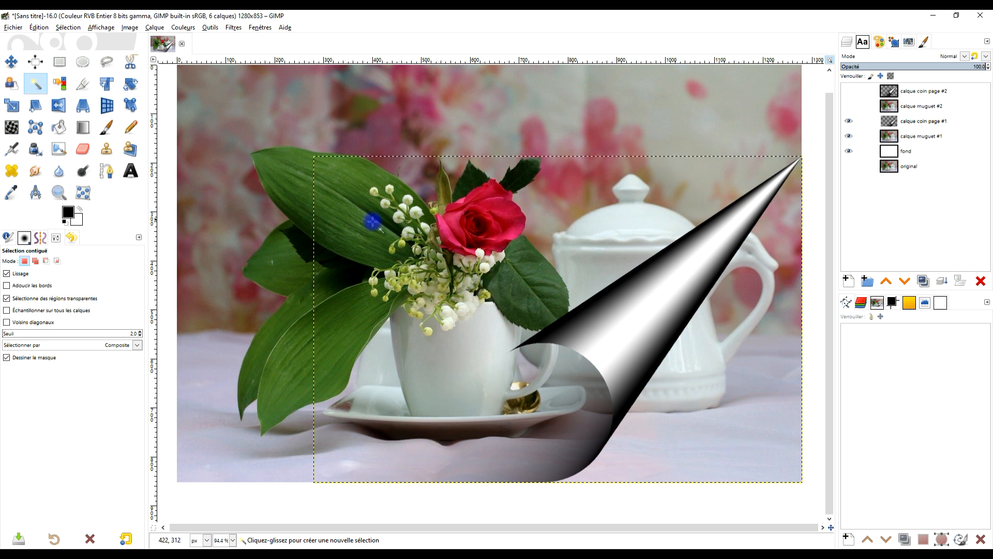
{"action": "left_click", "coordinate": [755, 331]}
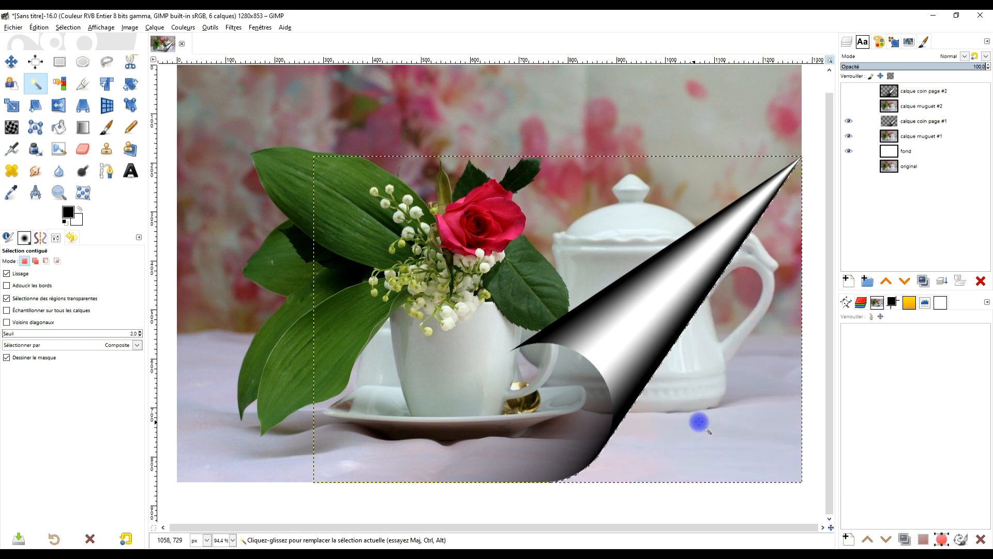
Step: Erase the selected corner area from the "calque muguet #1" layer
{"action": "left_click", "coordinate": [927, 124]}
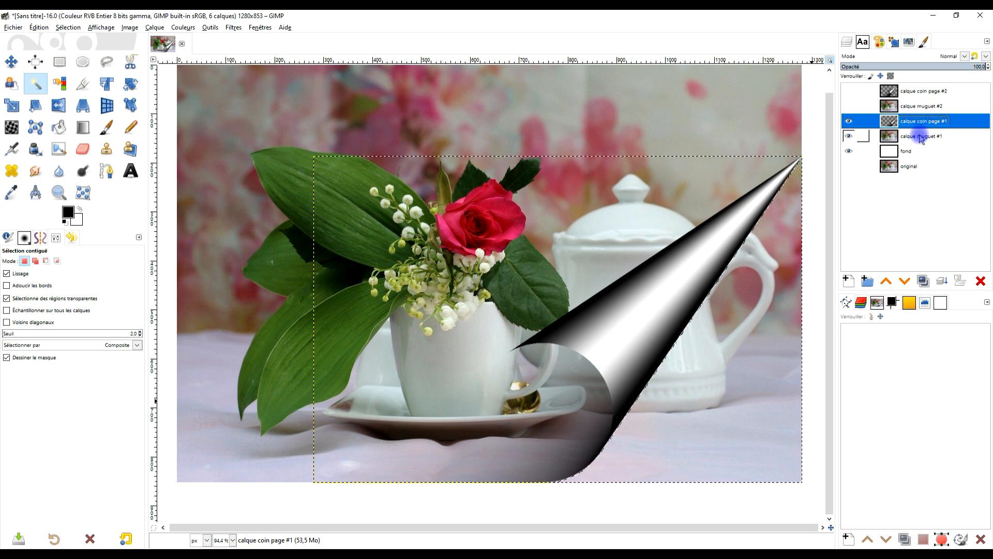
{"action": "left_click", "coordinate": [927, 137]}
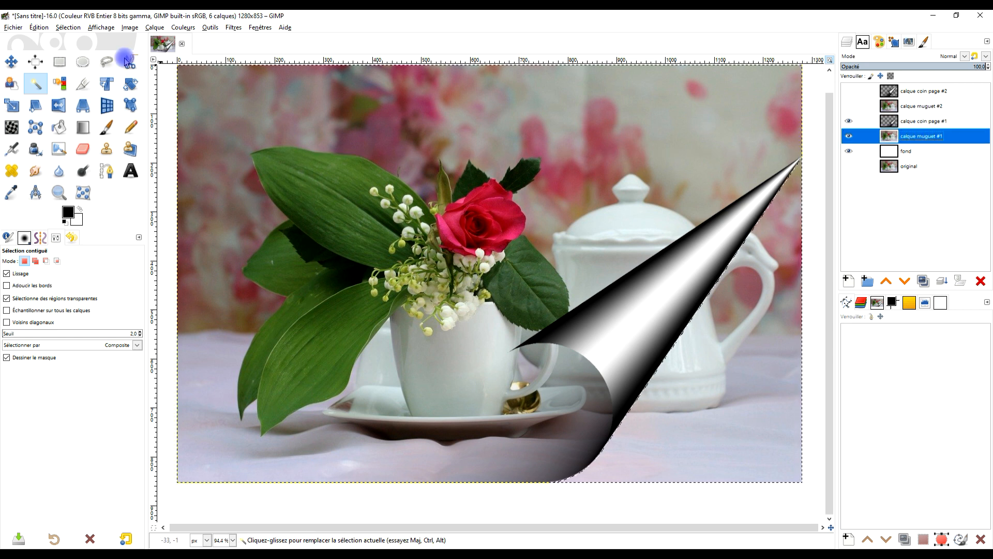
{"action": "left_click", "coordinate": [39, 27]}
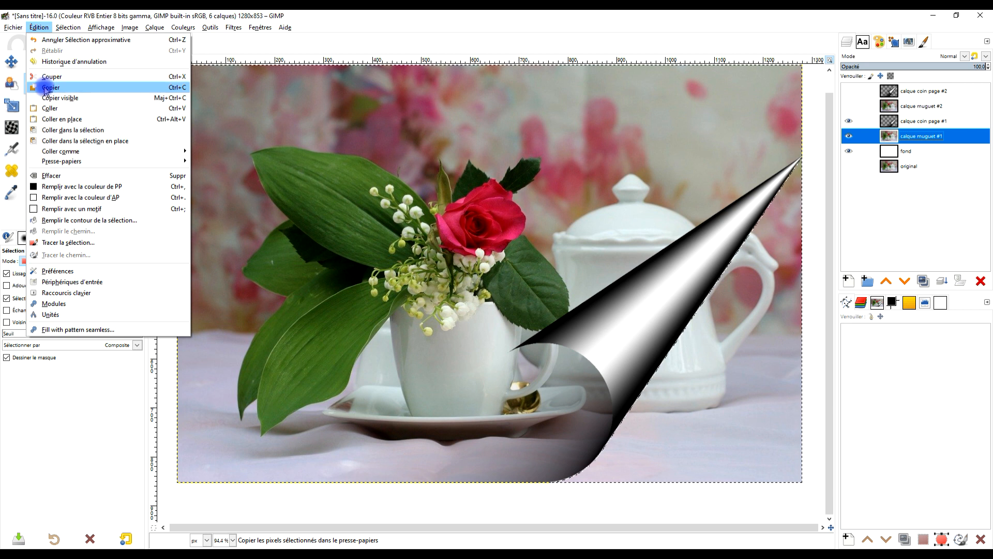
{"action": "left_click", "coordinate": [90, 176]}
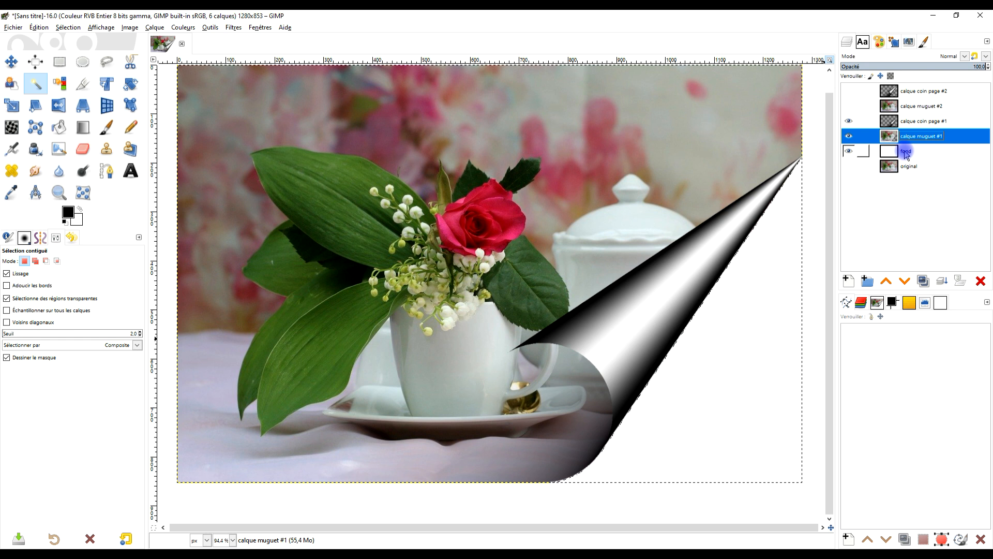
Step: Hide both #1 layers in favour of "calque muguet #2" and "calque coin page #2", and clear the selection
{"action": "left_click", "coordinate": [849, 136]}
{"action": "left_click", "coordinate": [849, 122]}
{"action": "left_click", "coordinate": [849, 106]}
{"action": "left_click", "coordinate": [848, 91]}
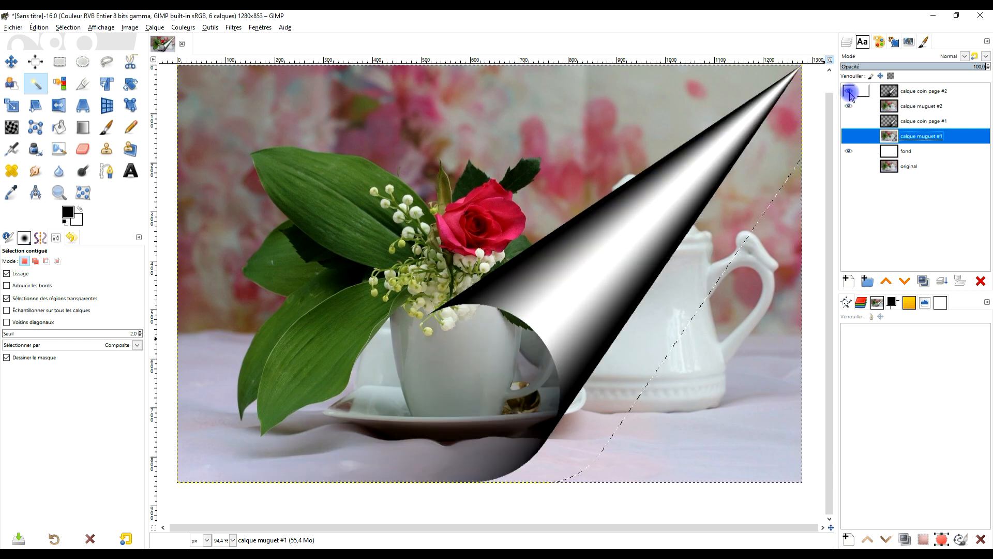
{"action": "left_click", "coordinate": [70, 29]}
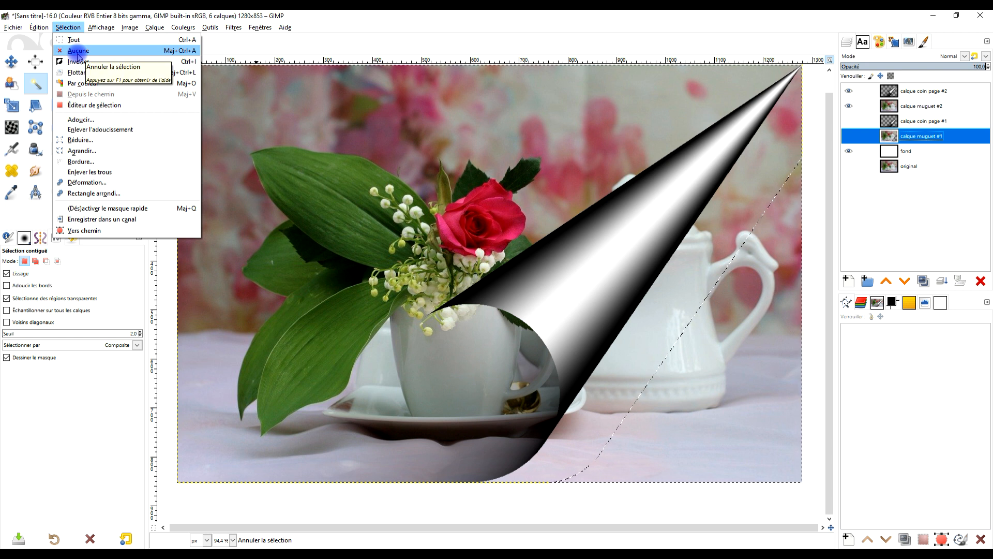
{"action": "left_click", "coordinate": [77, 50]}
Step: Duplicate the "calque muguet #2" layer and the "calque coin page #2" layer
{"action": "left_click", "coordinate": [931, 104]}
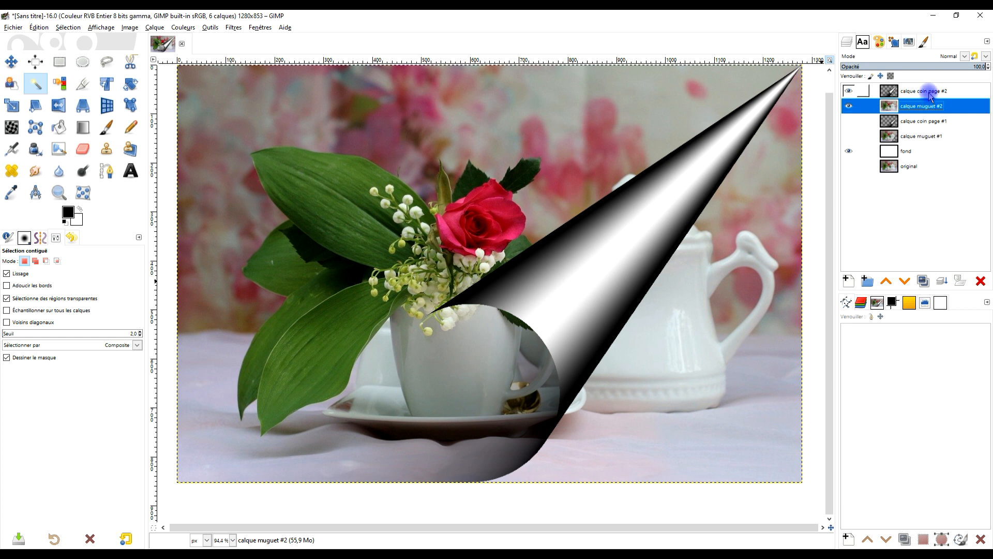
{"action": "left_click", "coordinate": [929, 93]}
{"action": "left_click", "coordinate": [929, 106]}
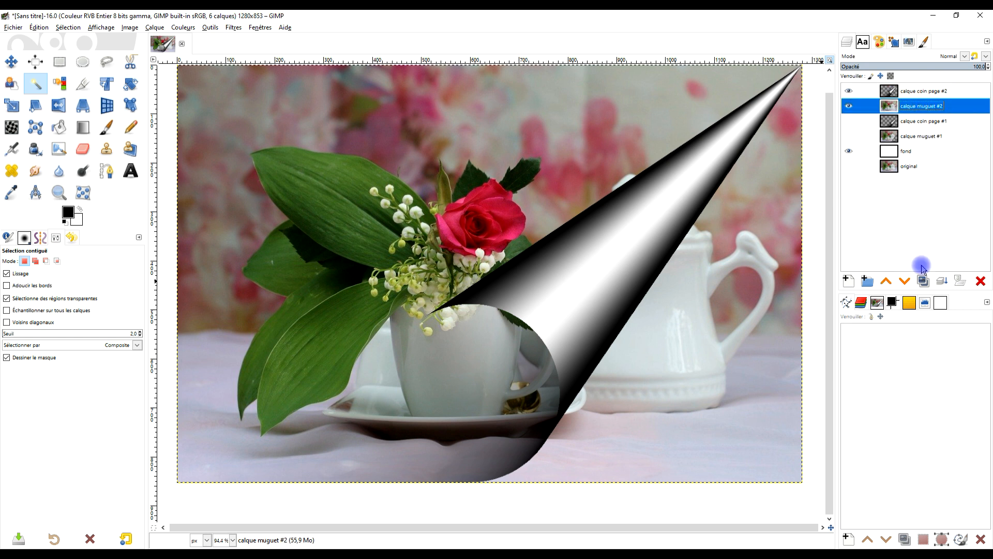
{"action": "left_click", "coordinate": [923, 284]}
{"action": "left_click", "coordinate": [929, 93]}
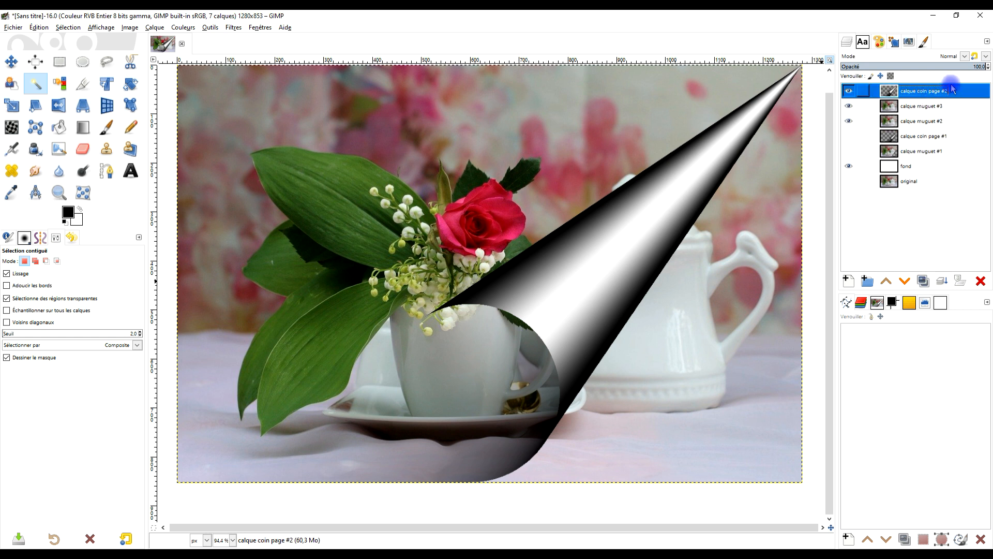
{"action": "left_click", "coordinate": [917, 278]}
Step: Raise the "calque muguet #3" layer above "calque coin page #2" and hide both #3 layers
{"action": "left_click_drag", "start_coordinate": [921, 92], "coordinate": [936, 122]}
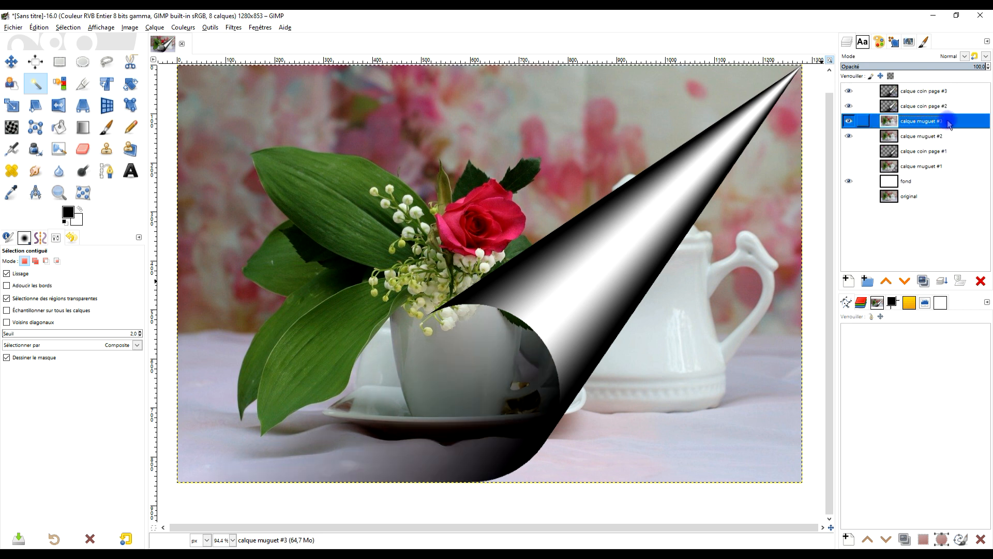
{"action": "left_click", "coordinate": [886, 281]}
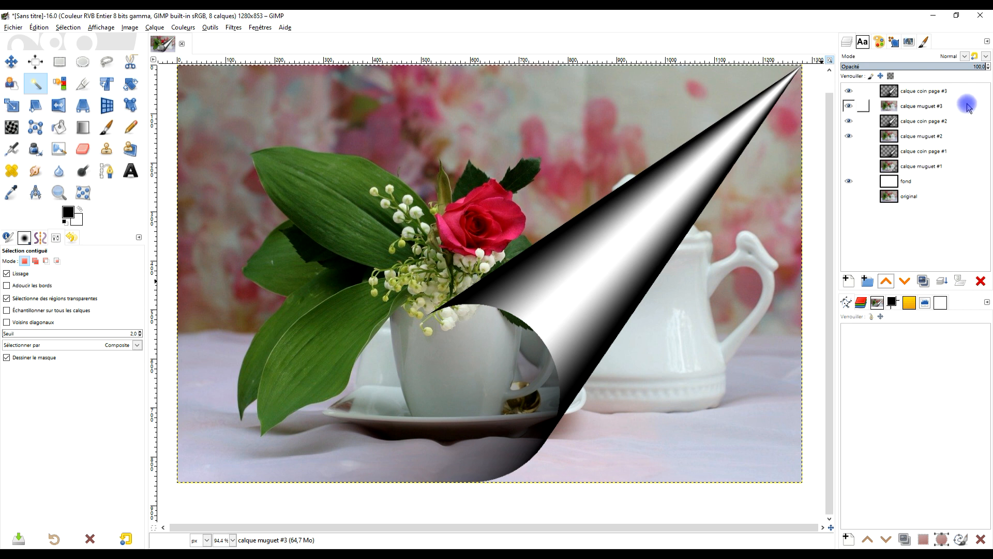
{"action": "left_click", "coordinate": [848, 137]}
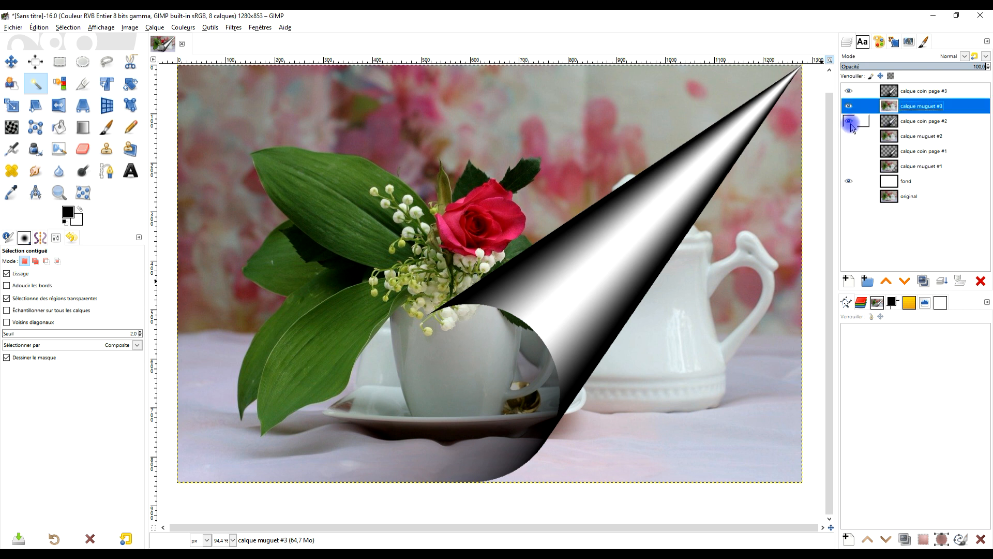
{"action": "left_click", "coordinate": [848, 136]}
{"action": "left_click", "coordinate": [848, 105]}
{"action": "left_click", "coordinate": [848, 91]}
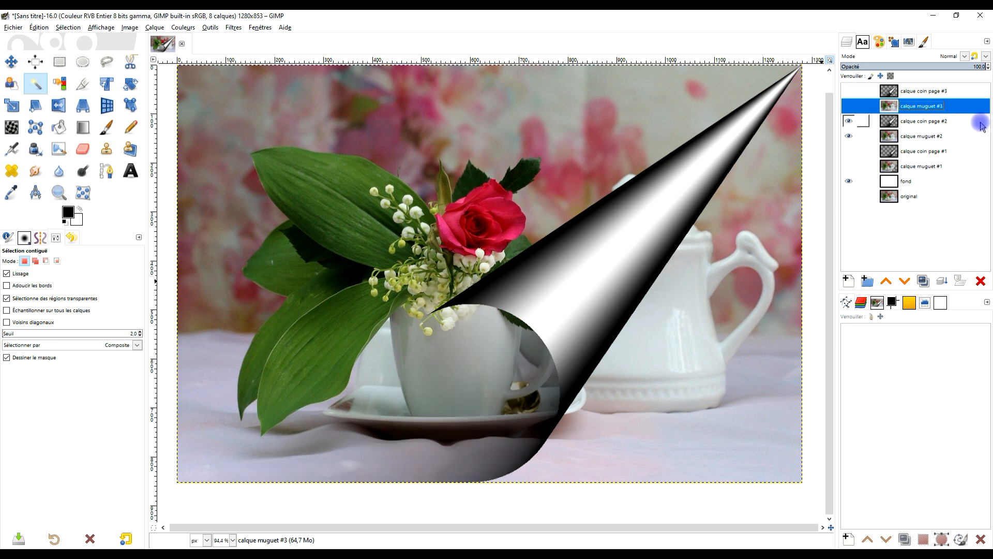
Step: Scale the "calque coin page #2" layer down to 900 × 600 px, keeping the curl anchored at the photo's lower-right corner
{"action": "left_click", "coordinate": [930, 123]}
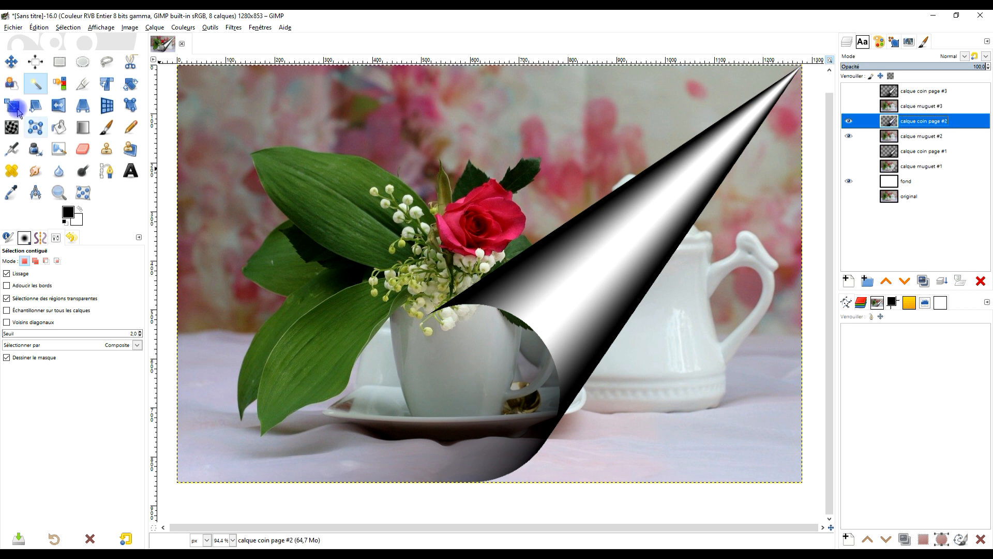
{"action": "left_click", "coordinate": [10, 107]}
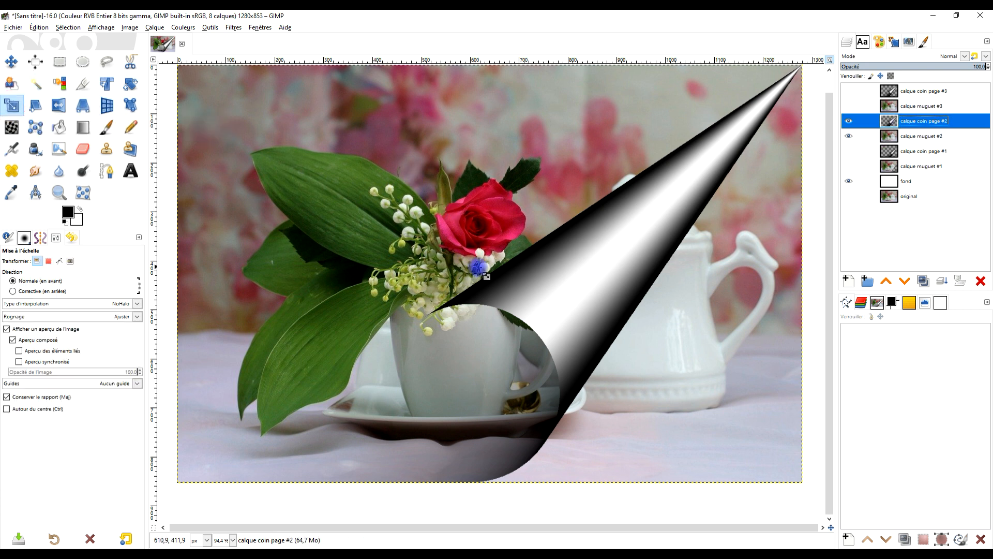
{"action": "left_click", "coordinate": [504, 263]}
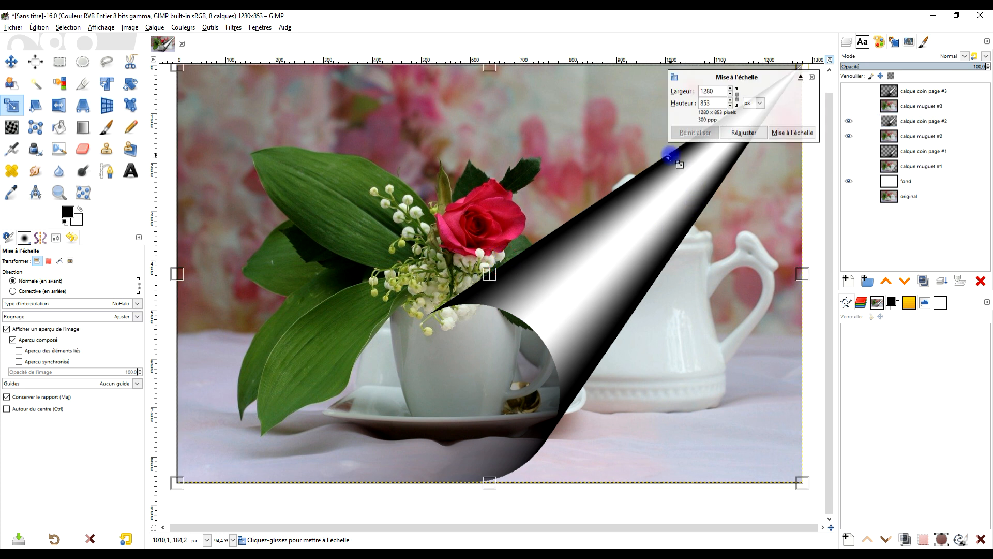
{"action": "left_click_drag", "start_coordinate": [179, 68], "coordinate": [348, 222]}
{"action": "left_click", "coordinate": [791, 132]}
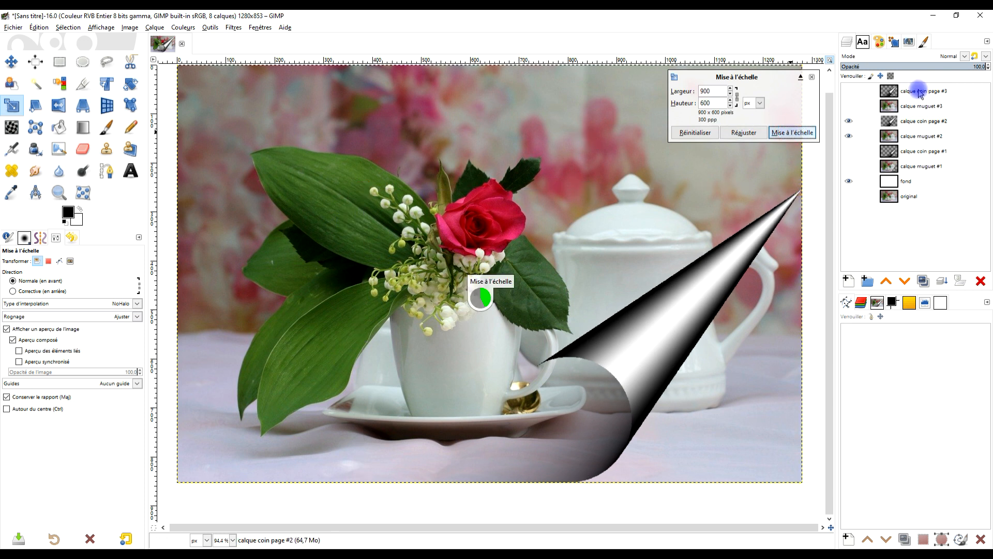
Step: Select the area outside the curl at the photo's lower-right corner by contiguous selection on "calque coin page #2"
{"action": "left_click", "coordinate": [929, 137]}
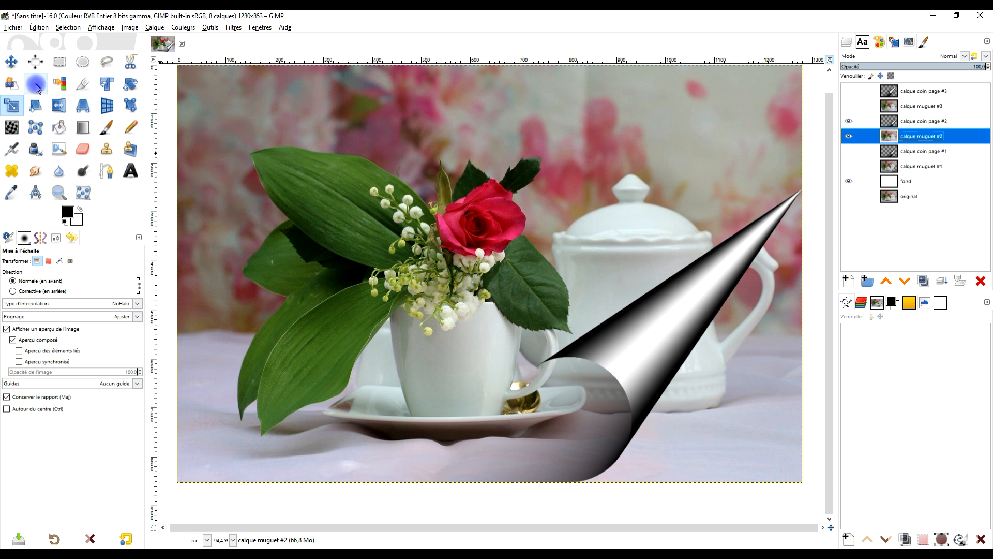
{"action": "left_click", "coordinate": [36, 85]}
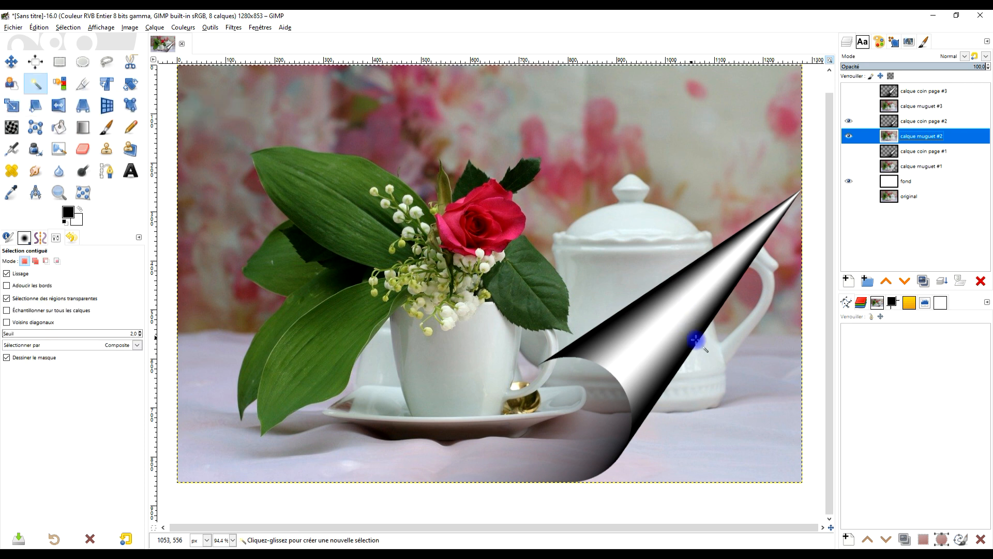
{"action": "left_click", "coordinate": [729, 350]}
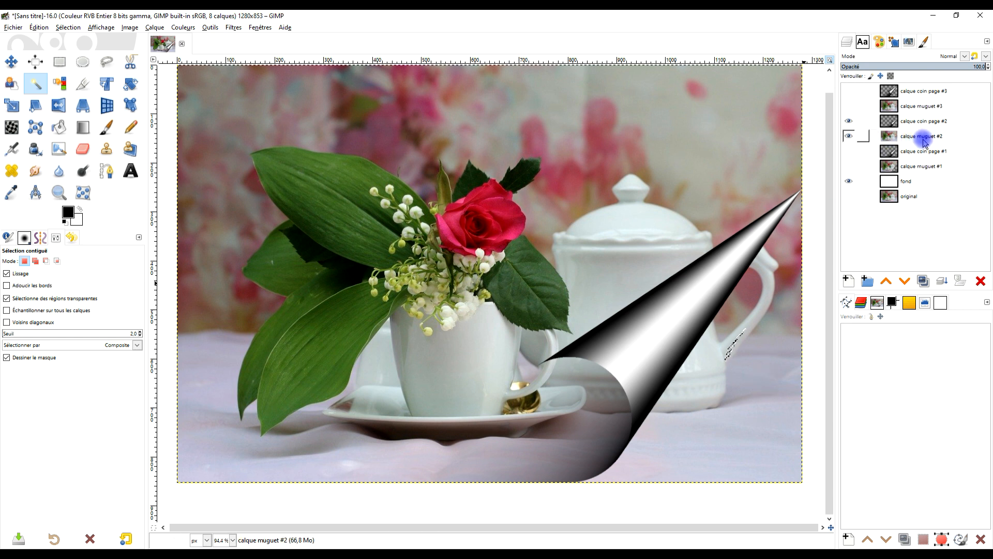
{"action": "left_click", "coordinate": [919, 123]}
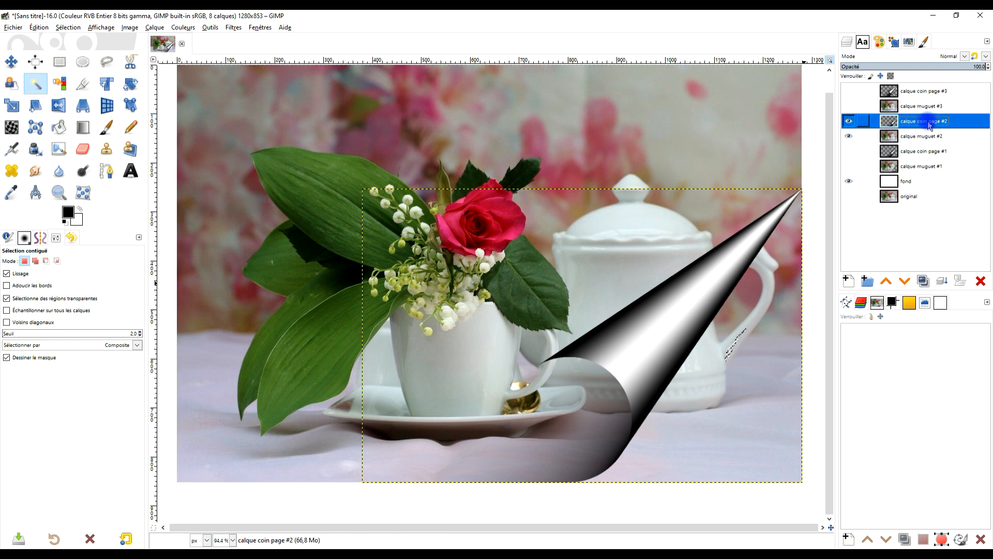
{"action": "left_click_drag", "start_coordinate": [761, 376], "coordinate": [762, 374]}
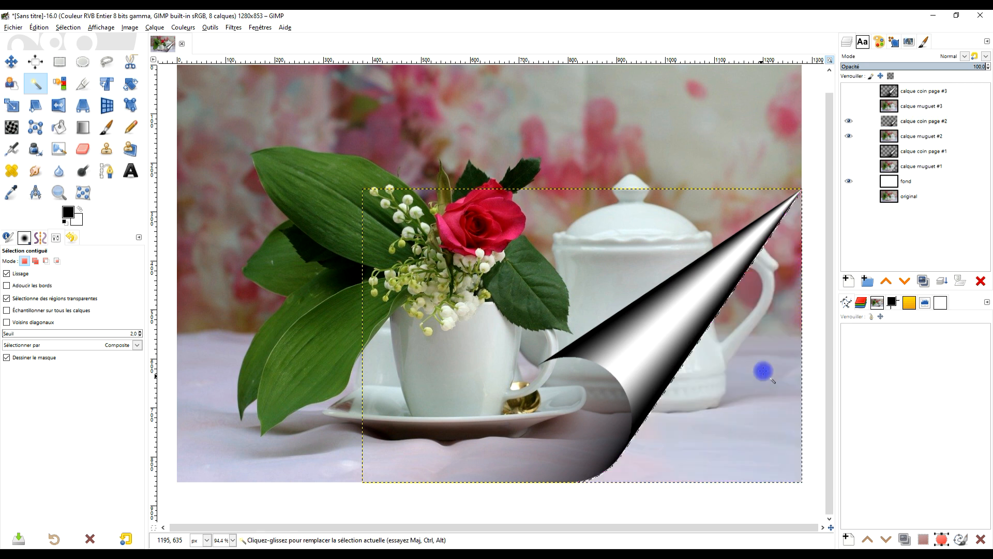
Step: Erase the selected corner from "calque muguet #2" and clear the selection with "calque coin page #2" active
{"action": "left_click", "coordinate": [920, 136]}
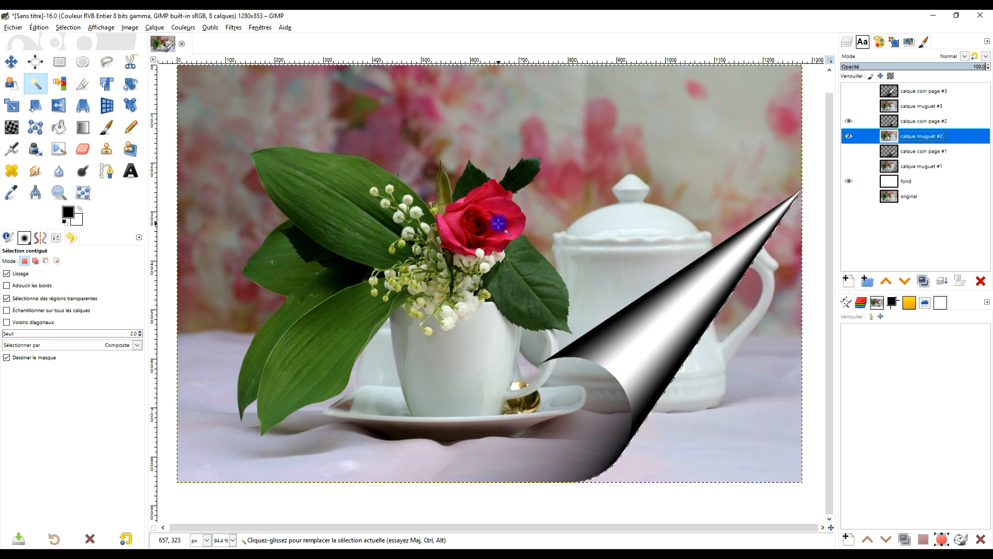
{"action": "key", "text": "Delete"}
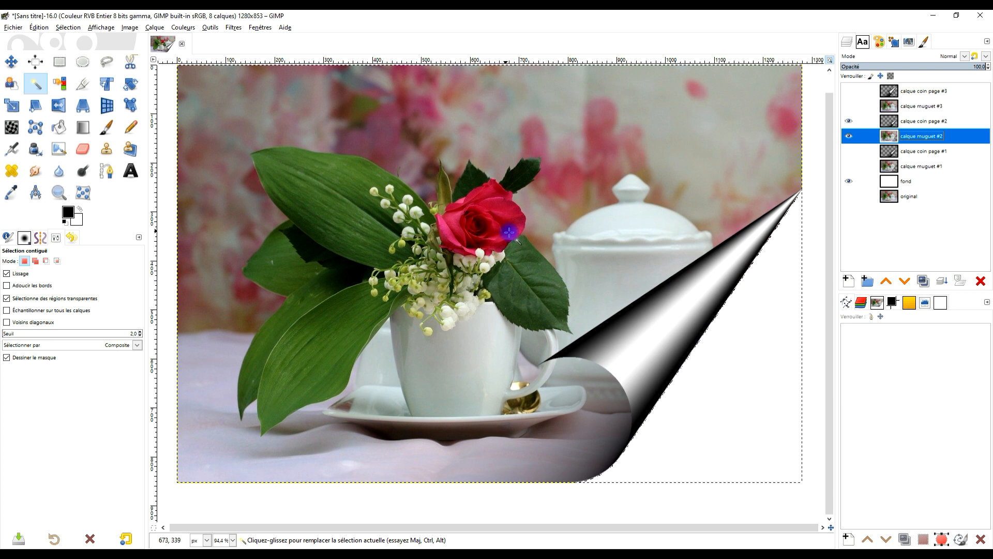
{"action": "left_click", "coordinate": [922, 128]}
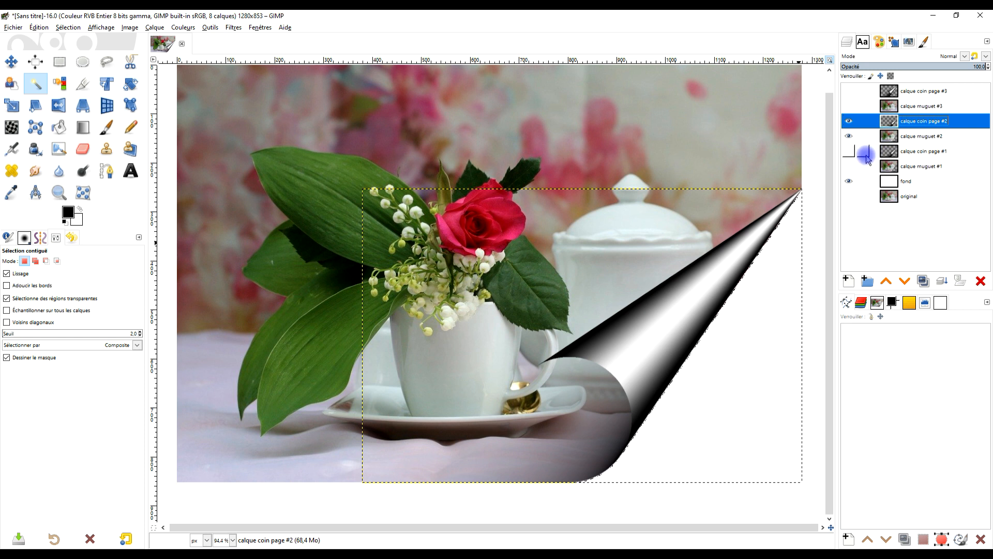
{"action": "left_click", "coordinate": [68, 27]}
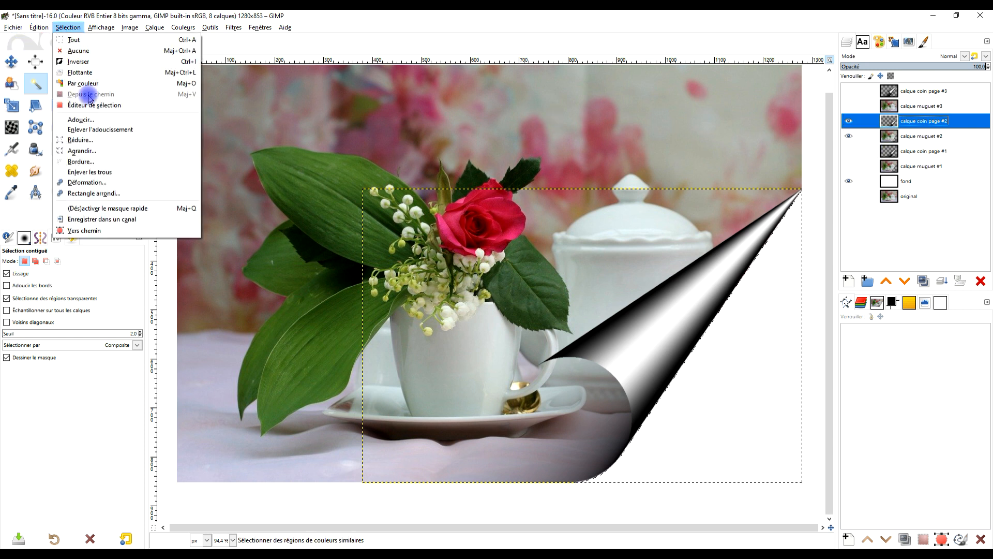
{"action": "left_click", "coordinate": [98, 50]}
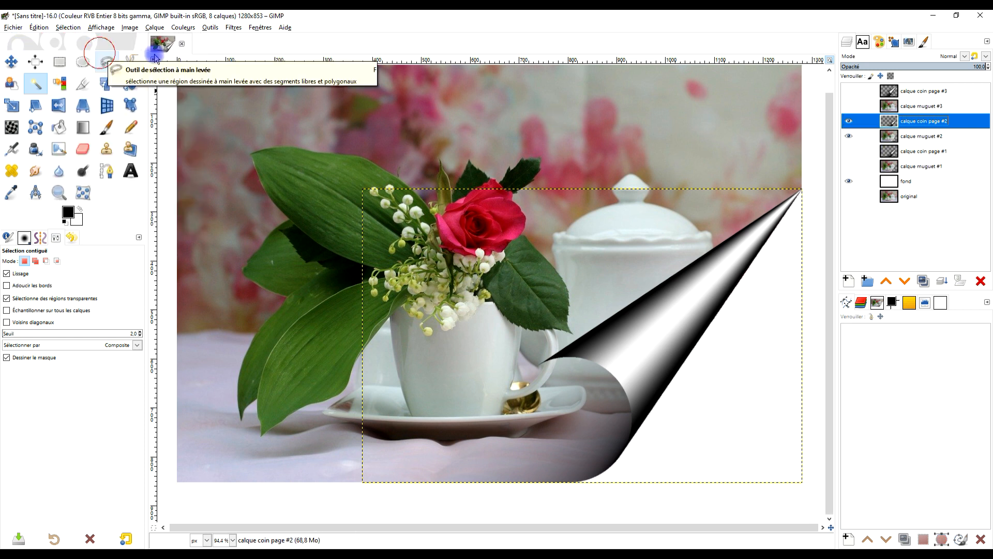
Step: Compare the #1 and #2 curls without the photo, finishing with both #2 layers and "calque coin page #1" hidden
{"action": "left_click", "coordinate": [848, 136]}
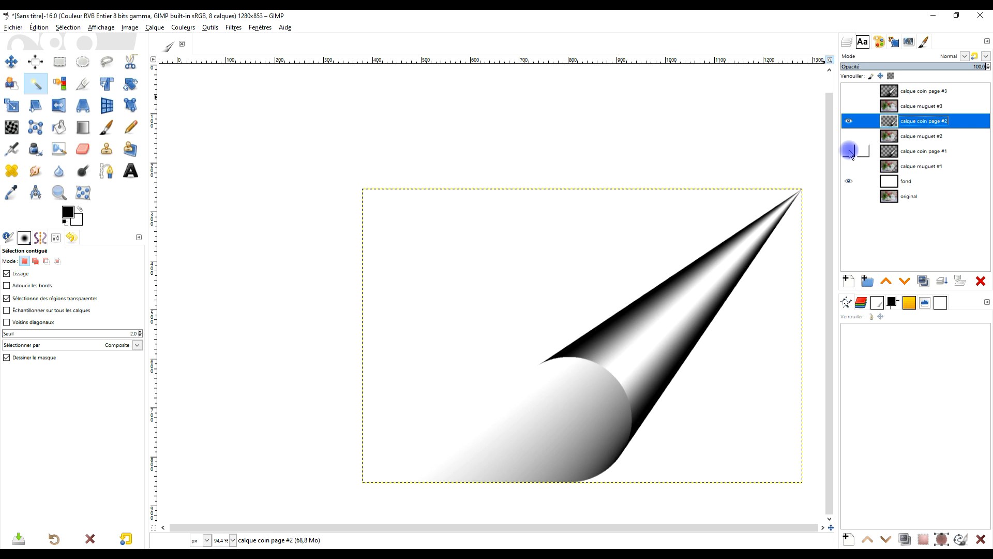
{"action": "left_click", "coordinate": [848, 151]}
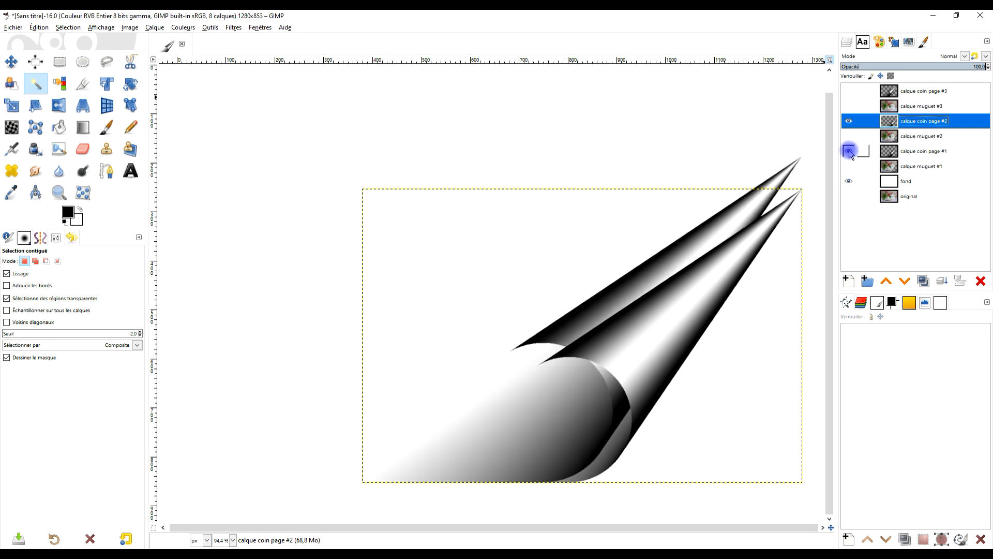
{"action": "left_click", "coordinate": [849, 121]}
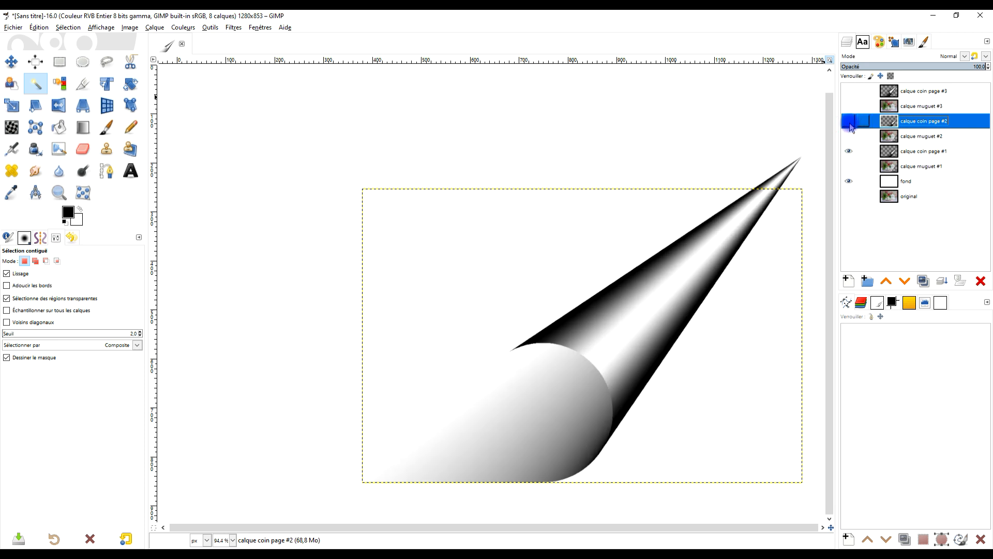
{"action": "left_click", "coordinate": [849, 123]}
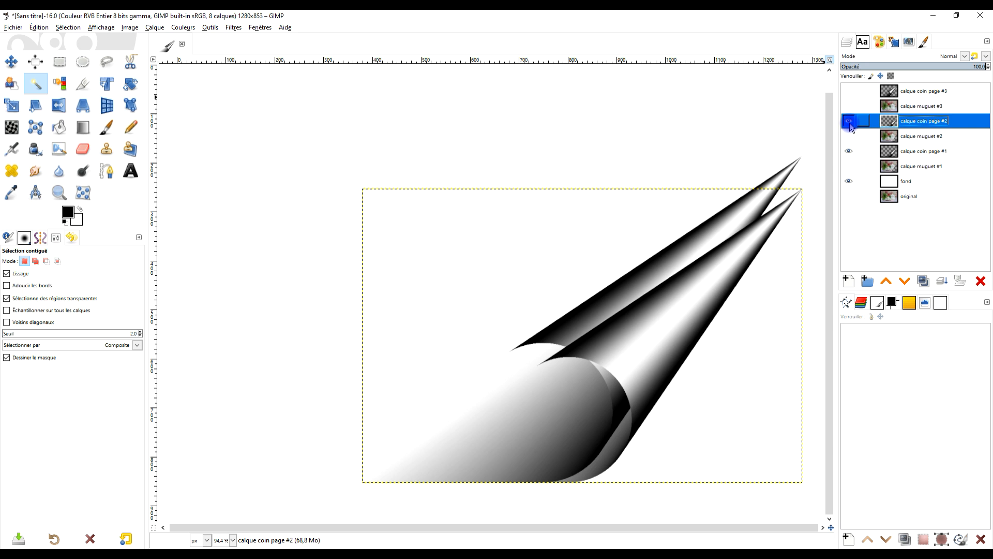
{"action": "left_click", "coordinate": [848, 122]}
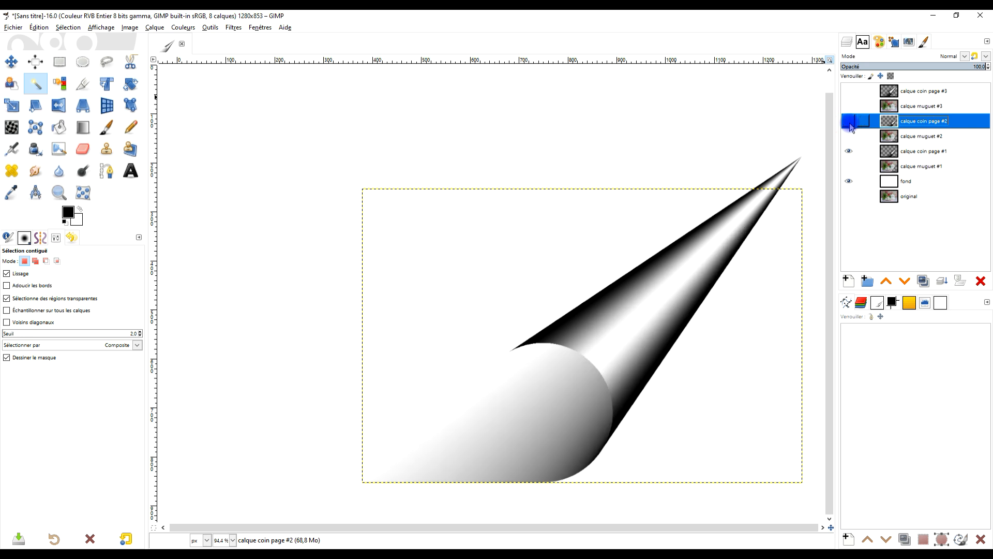
{"action": "left_click", "coordinate": [848, 122]}
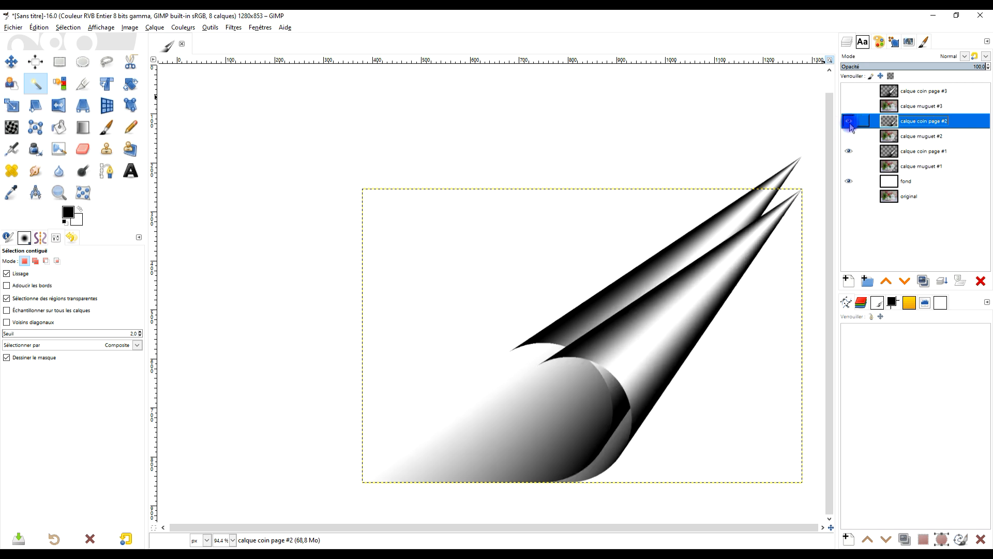
{"action": "left_click", "coordinate": [849, 123]}
{"action": "left_click", "coordinate": [849, 151]}
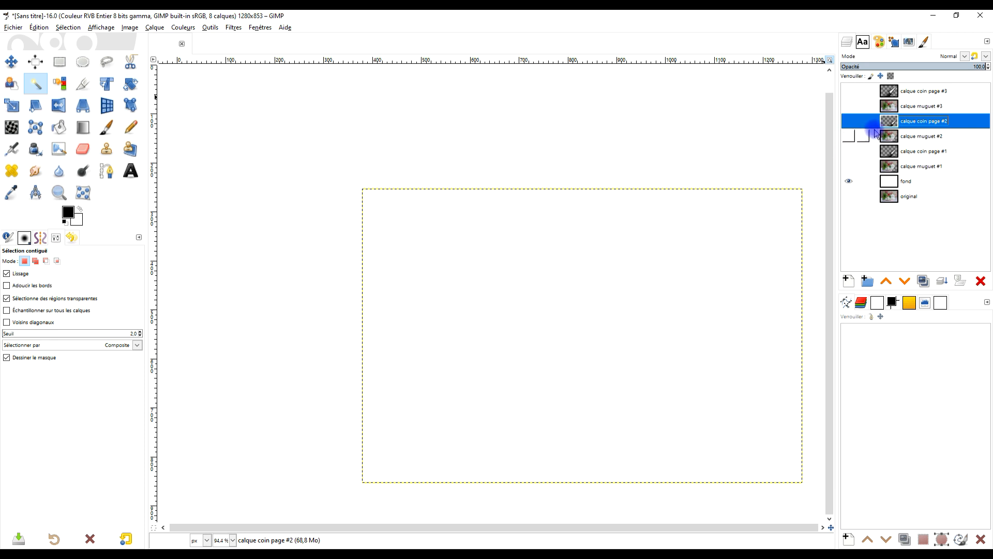
Step: Show the "calque muguet #3" and "calque coin page #3" layers
{"action": "left_click", "coordinate": [872, 109]}
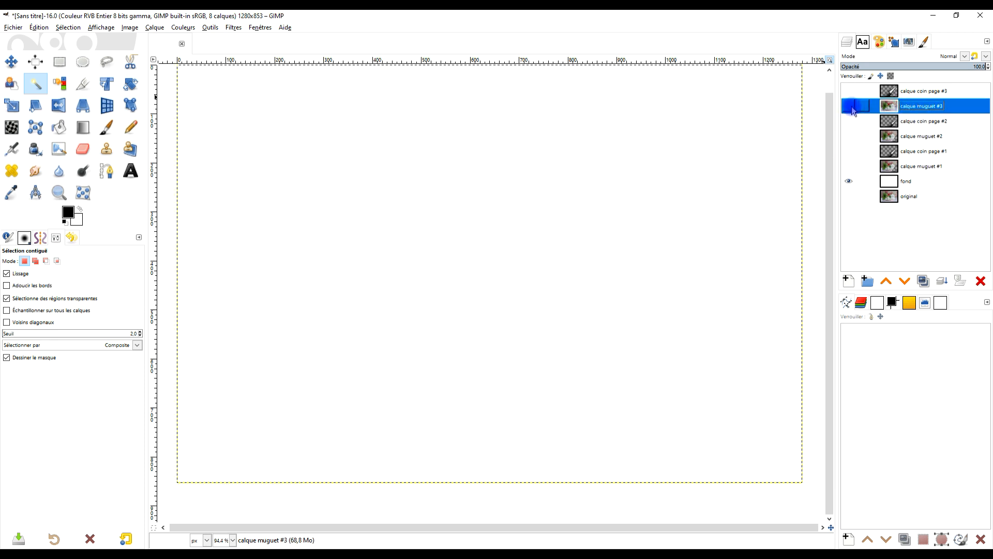
{"action": "left_click", "coordinate": [849, 107]}
{"action": "left_click", "coordinate": [849, 91]}
Step: Scale the "calque coin page #3" layer down to 800 × 533 px, keeping the curl anchored at the photo's lower-right corner
{"action": "left_click_drag", "start_coordinate": [759, 143], "coordinate": [750, 162]}
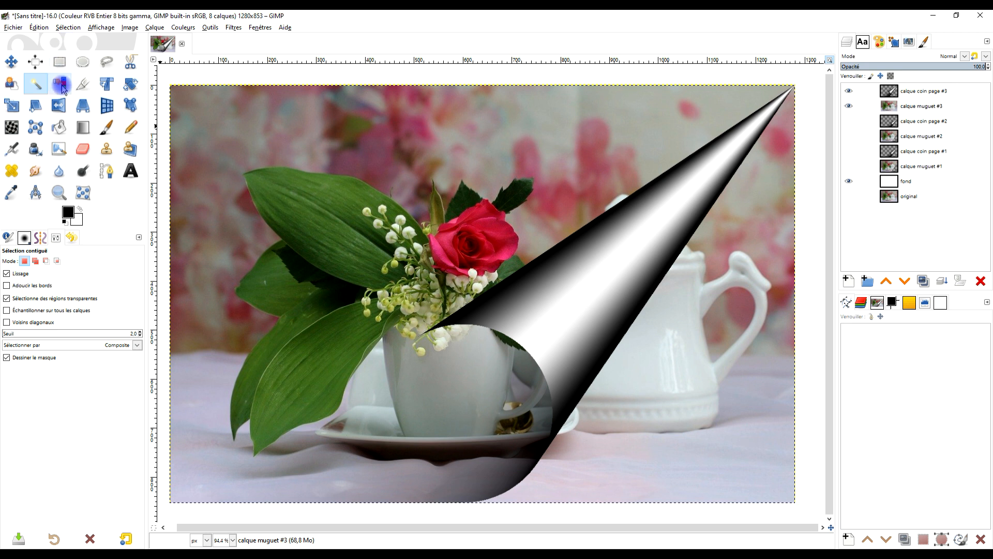
{"action": "left_click", "coordinate": [12, 105]}
{"action": "left_click", "coordinate": [944, 87]}
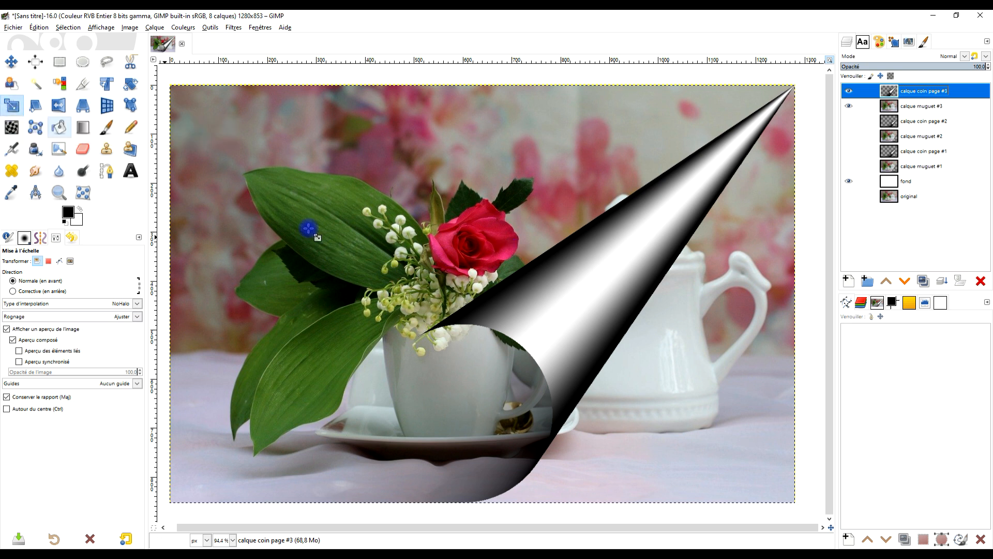
{"action": "left_click", "coordinate": [509, 261]}
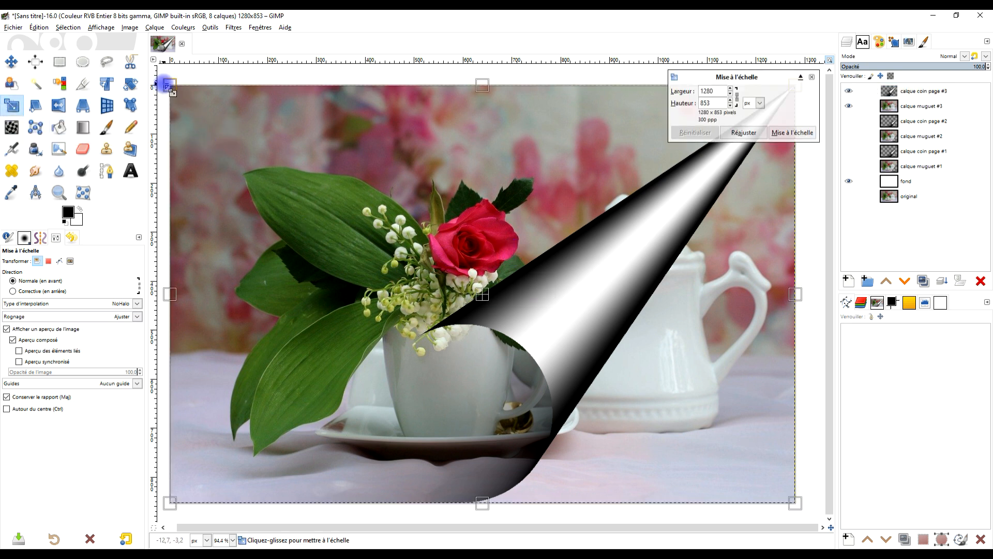
{"action": "left_click_drag", "start_coordinate": [168, 88], "coordinate": [301, 148]}
{"action": "left_click_drag", "start_coordinate": [304, 150], "coordinate": [416, 221]}
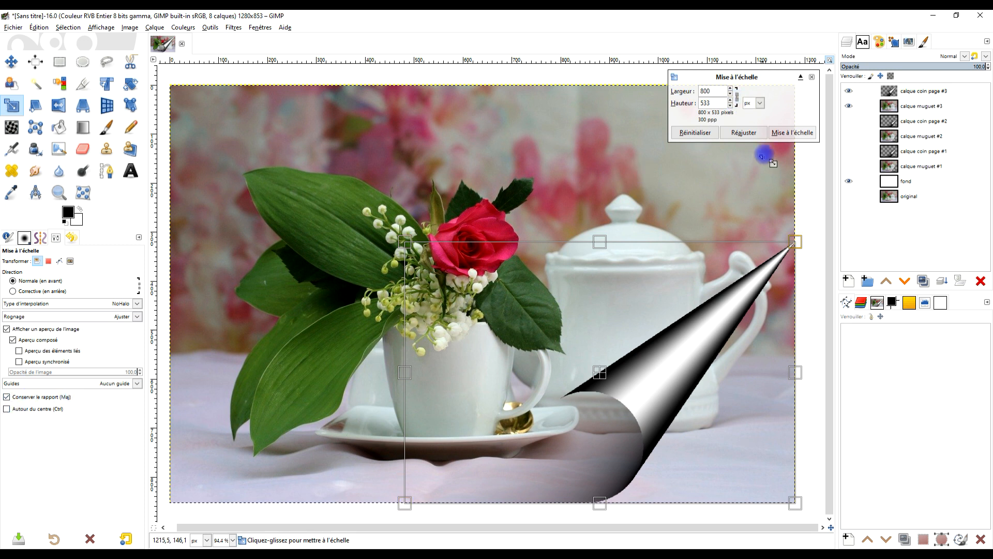
{"action": "left_click", "coordinate": [785, 132]}
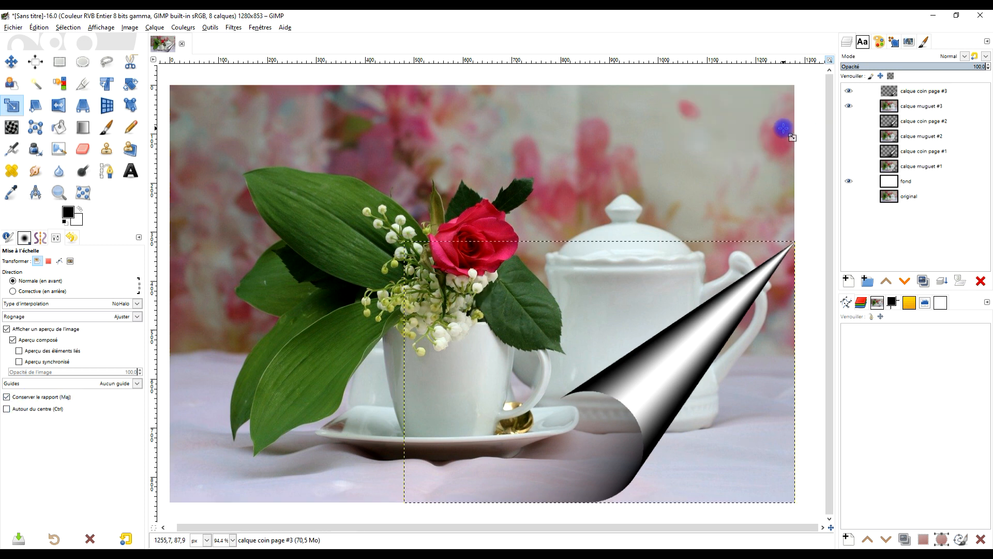
Step: Duplicate "calque coin page #3" and scale the copy down to 699 × 467 px, anchored at the lower-right corner
{"action": "left_click", "coordinate": [923, 282]}
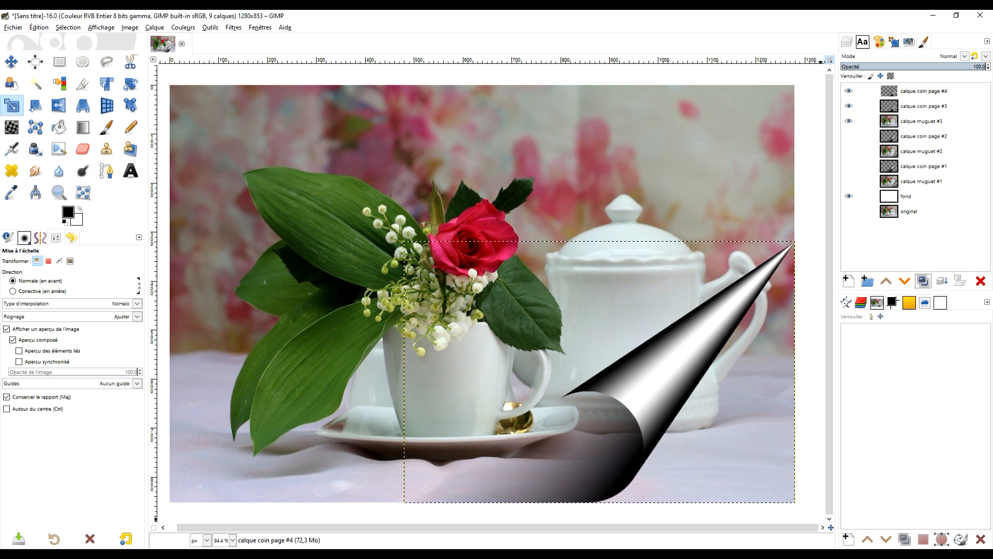
{"action": "left_click", "coordinate": [623, 349]}
{"action": "left_click_drag", "start_coordinate": [412, 246], "coordinate": [457, 278]}
{"action": "left_click", "coordinate": [680, 131]}
{"action": "left_click", "coordinate": [802, 133]}
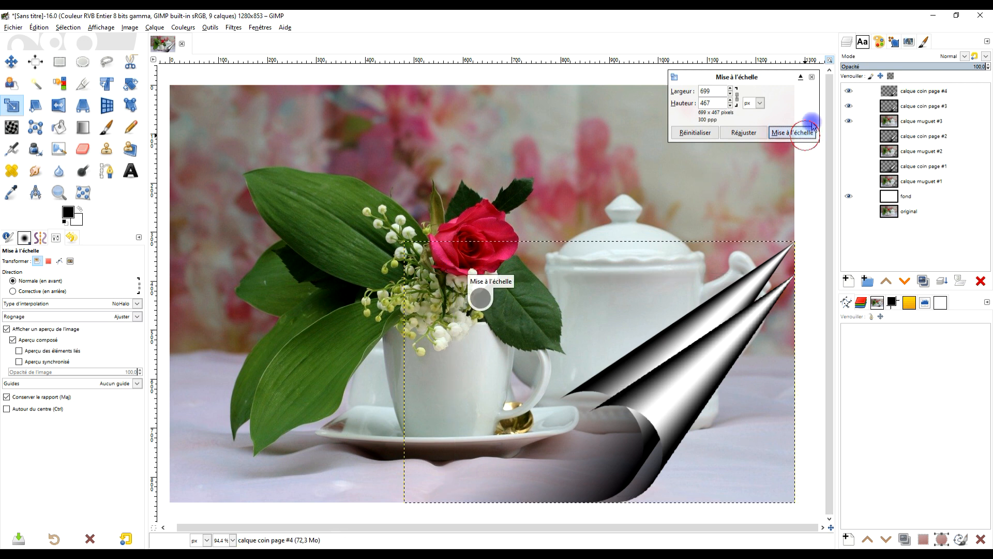
Step: Duplicate "calque coin page #4" and scale the copy down to 600 × 400 px, anchored at the lower-right corner
{"action": "left_click", "coordinate": [931, 91]}
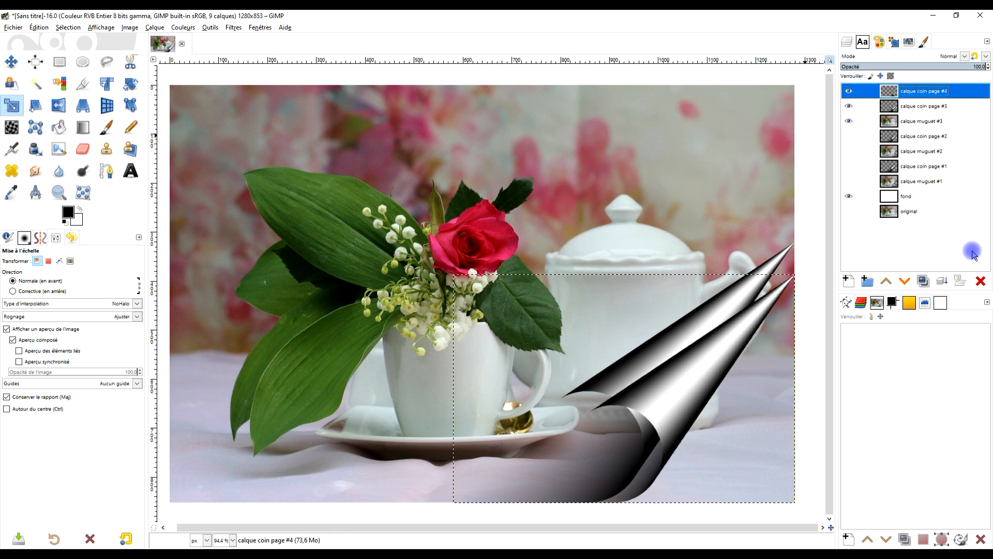
{"action": "left_click", "coordinate": [922, 282]}
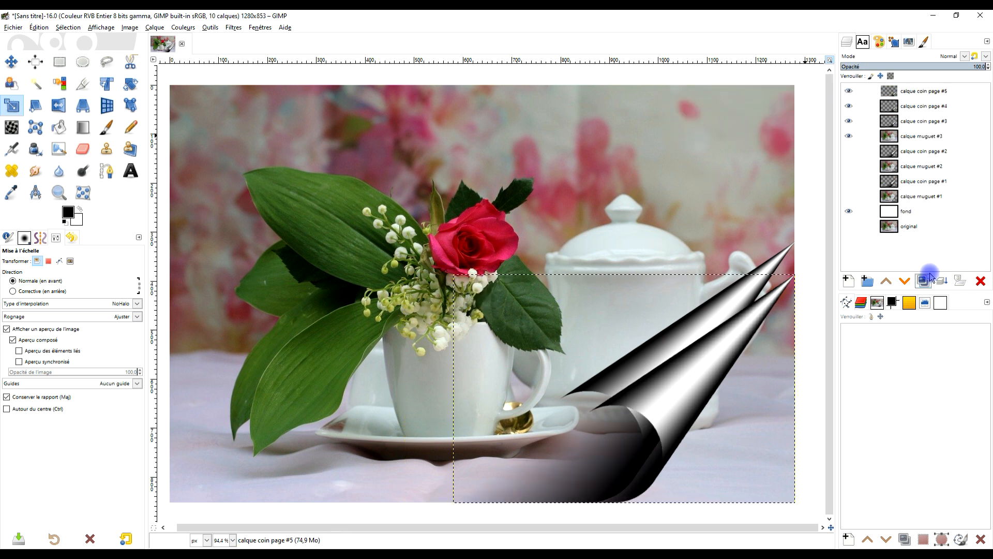
{"action": "left_click", "coordinate": [938, 94]}
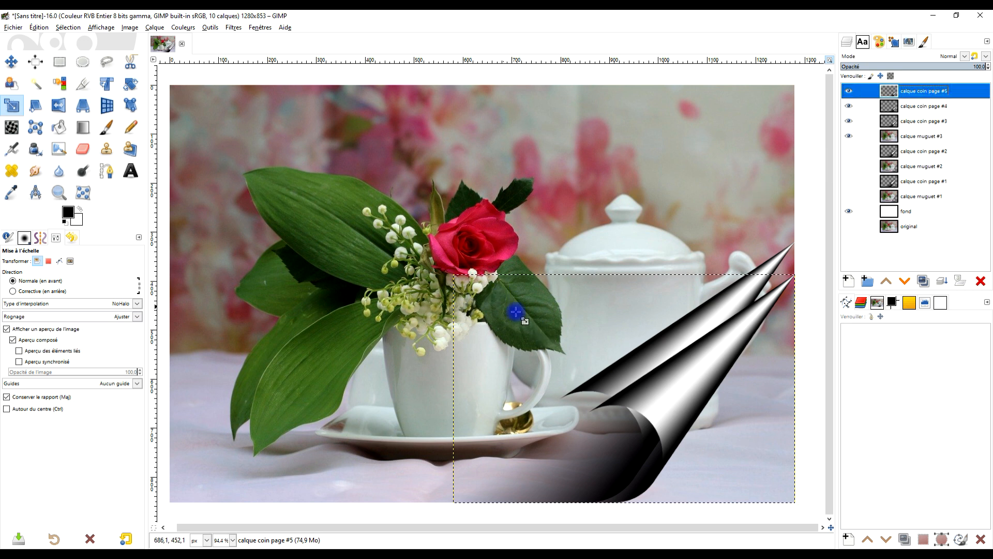
{"action": "left_click", "coordinate": [693, 393]}
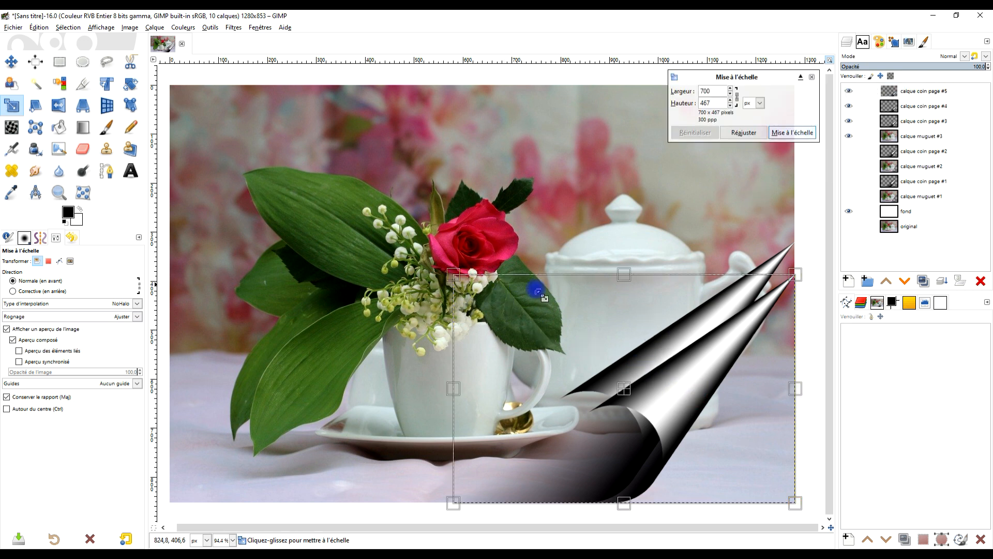
{"action": "left_click_drag", "start_coordinate": [455, 279], "coordinate": [503, 307]}
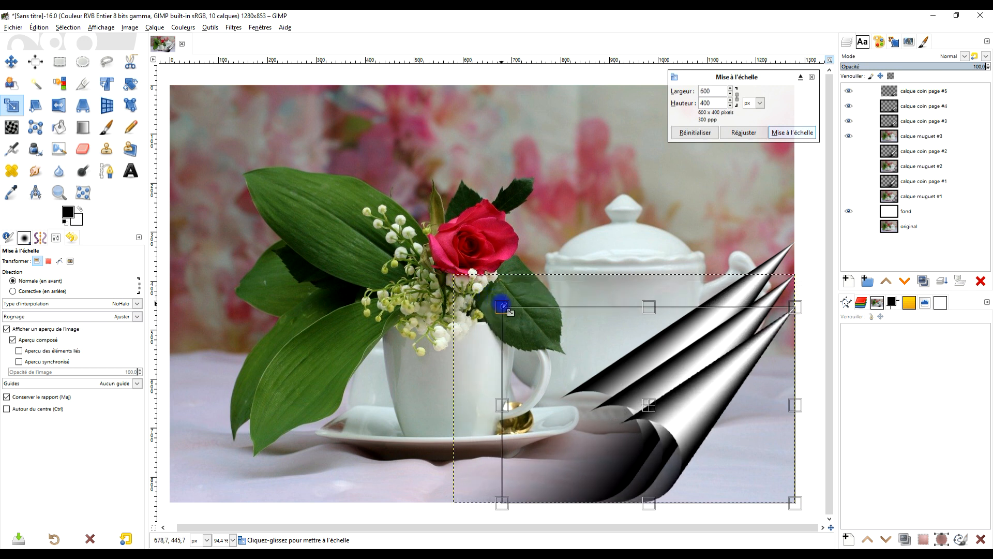
{"action": "left_click", "coordinate": [849, 211]}
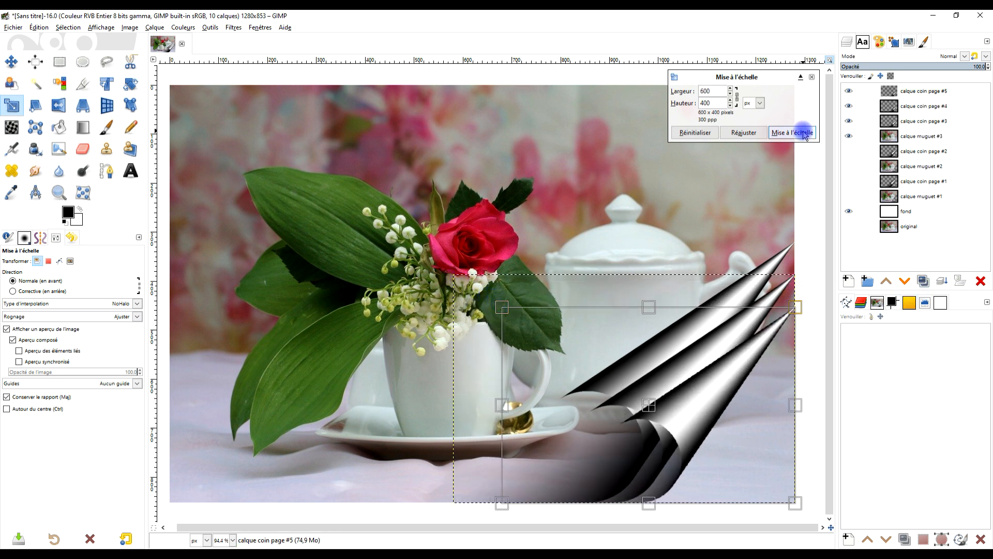
{"action": "left_click", "coordinate": [800, 132]}
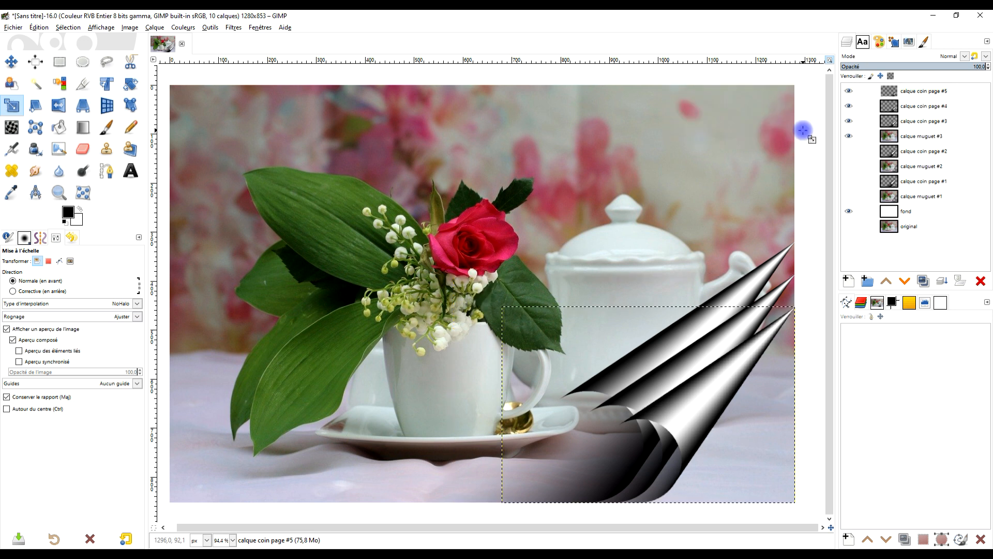
Step: Duplicate "calque coin page #5" and scale the copy down to 500 × 334 px, anchored at the lower-right corner
{"action": "left_click", "coordinate": [923, 282]}
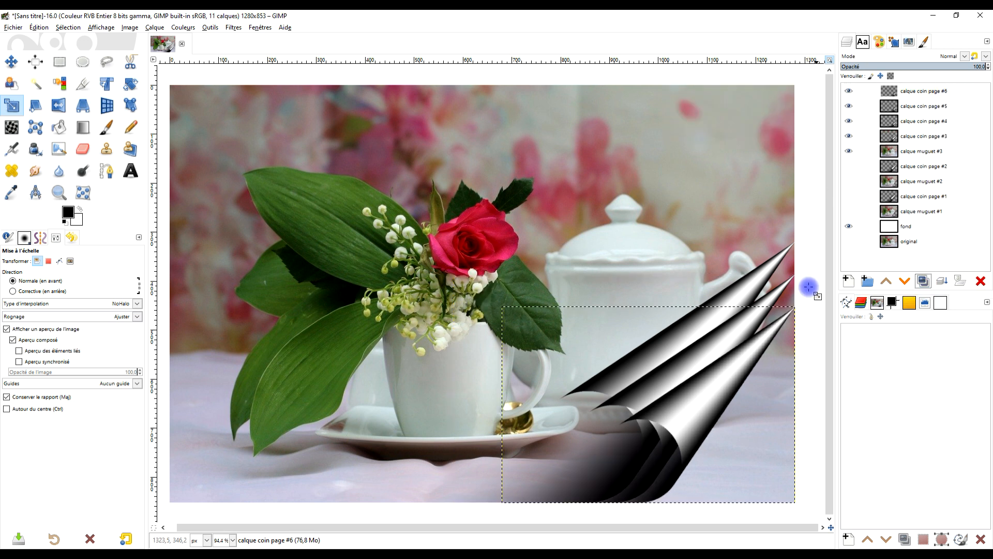
{"action": "left_click", "coordinate": [716, 409]}
{"action": "left_click_drag", "start_coordinate": [501, 309], "coordinate": [551, 341]}
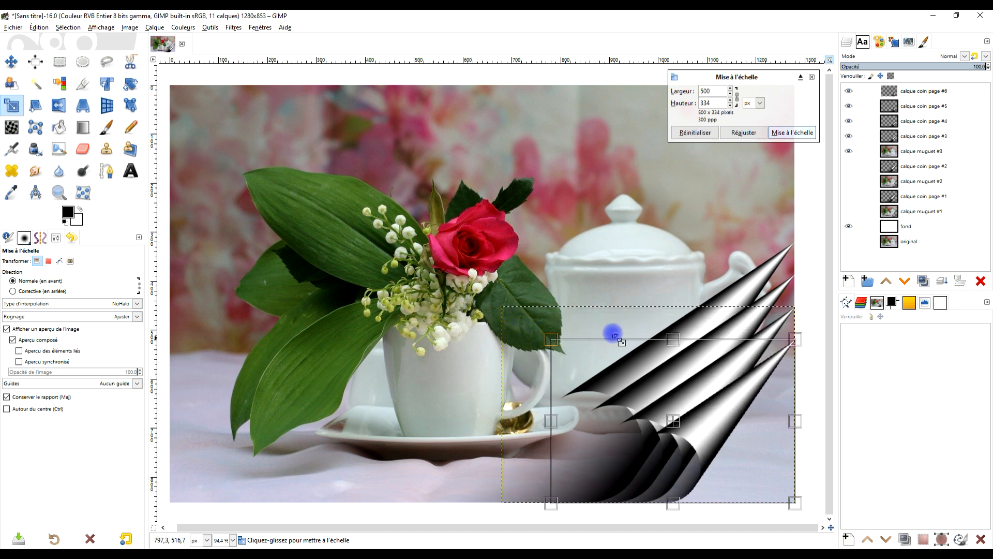
{"action": "left_click", "coordinate": [792, 132]}
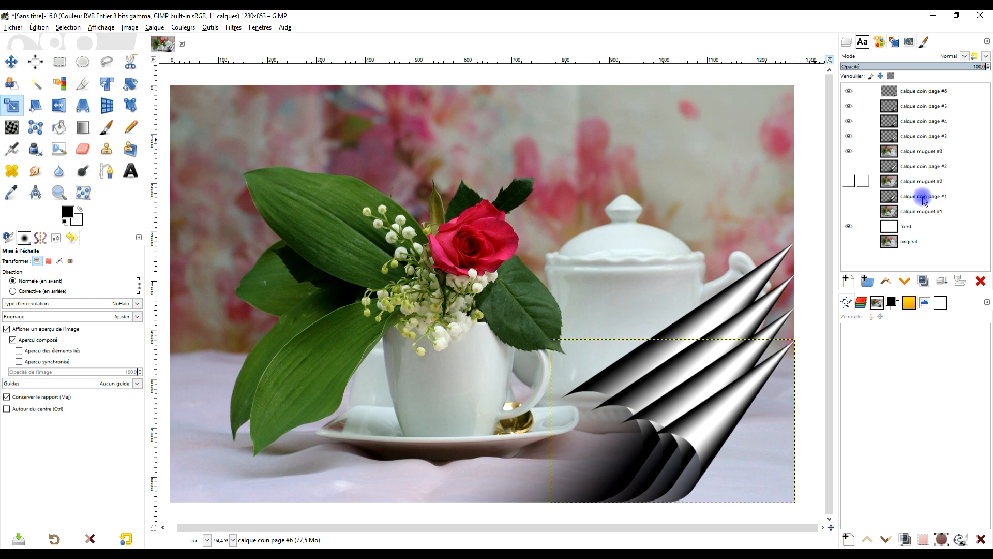
Step: Duplicate "calque coin page #6" and scale the copy down to 401 × 268 px, anchored at the photo's lower-right corner
{"action": "left_click", "coordinate": [924, 281]}
{"action": "left_click_drag", "start_coordinate": [722, 391], "coordinate": [623, 262]}
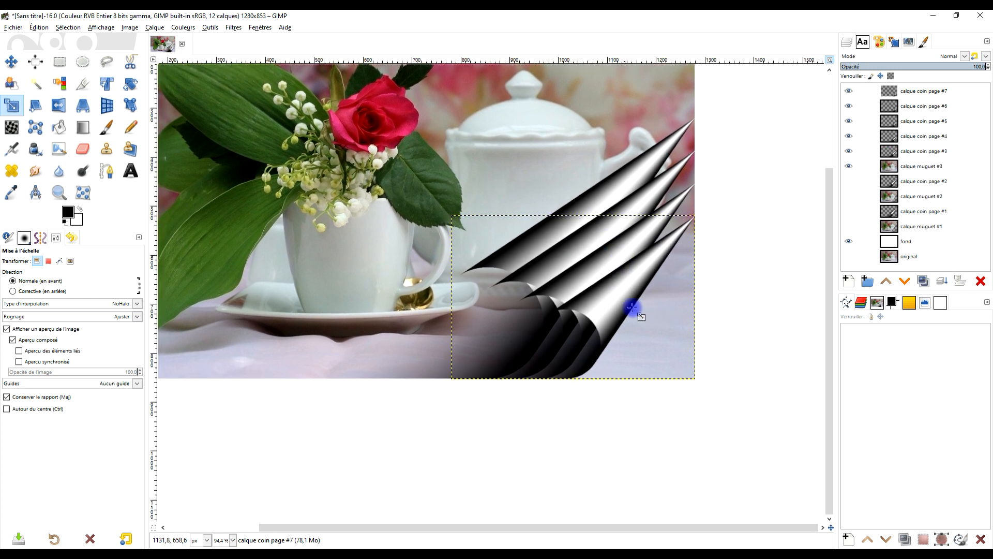
{"action": "left_click_drag", "start_coordinate": [642, 313], "coordinate": [616, 304]}
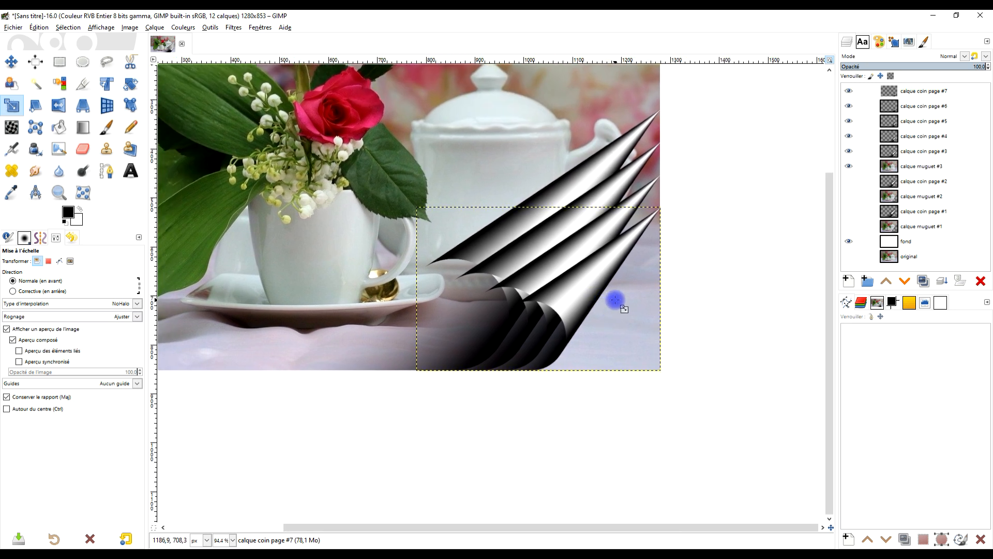
{"action": "left_click", "coordinate": [589, 277]}
{"action": "left_click_drag", "start_coordinate": [420, 204], "coordinate": [463, 249]}
{"action": "left_click", "coordinate": [792, 132]}
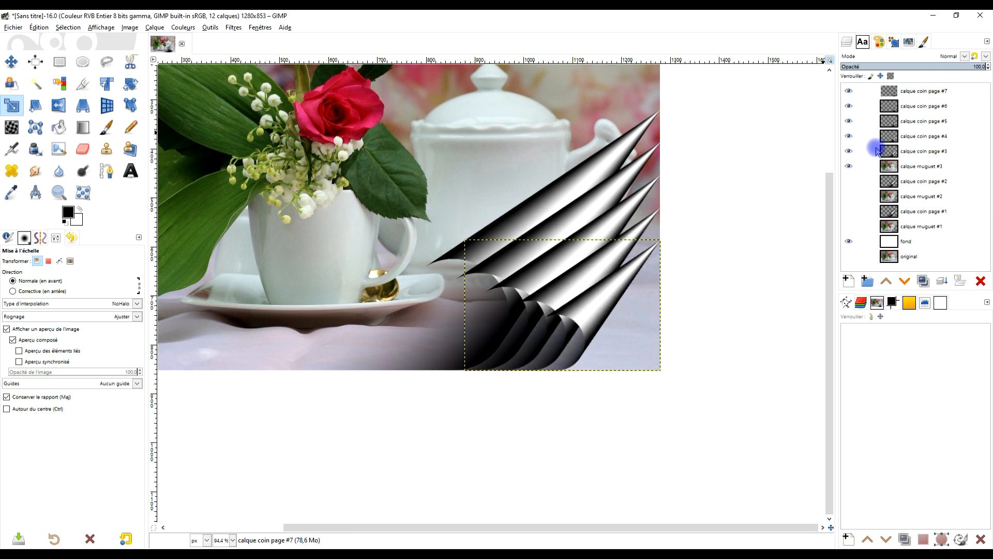
Step: Duplicate "calque coin page #7" and scale the copy down to 297 × 198 px, anchored at the lower-right corner
{"action": "left_click", "coordinate": [924, 282]}
{"action": "left_click", "coordinate": [596, 318]}
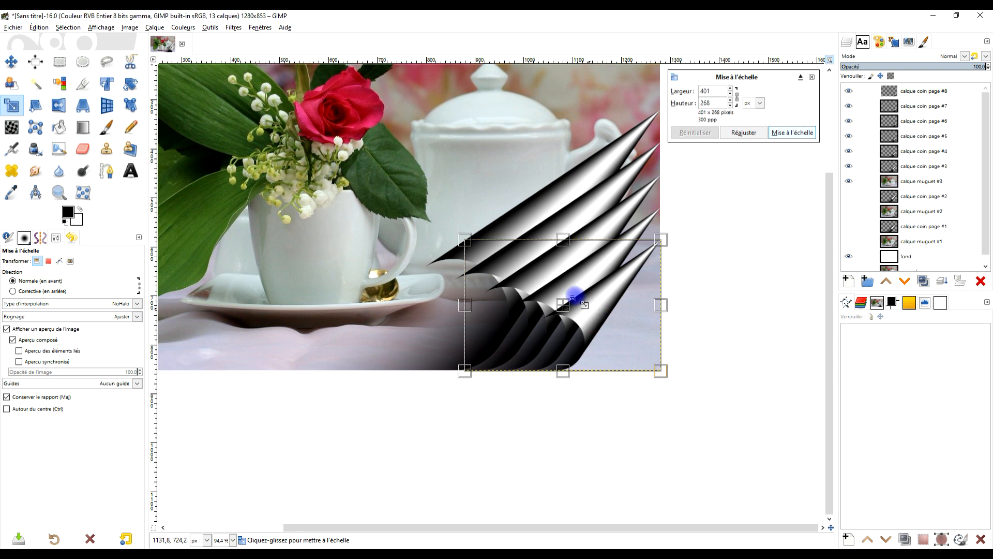
{"action": "left_click_drag", "start_coordinate": [461, 237], "coordinate": [515, 274]}
{"action": "left_click", "coordinate": [799, 132]}
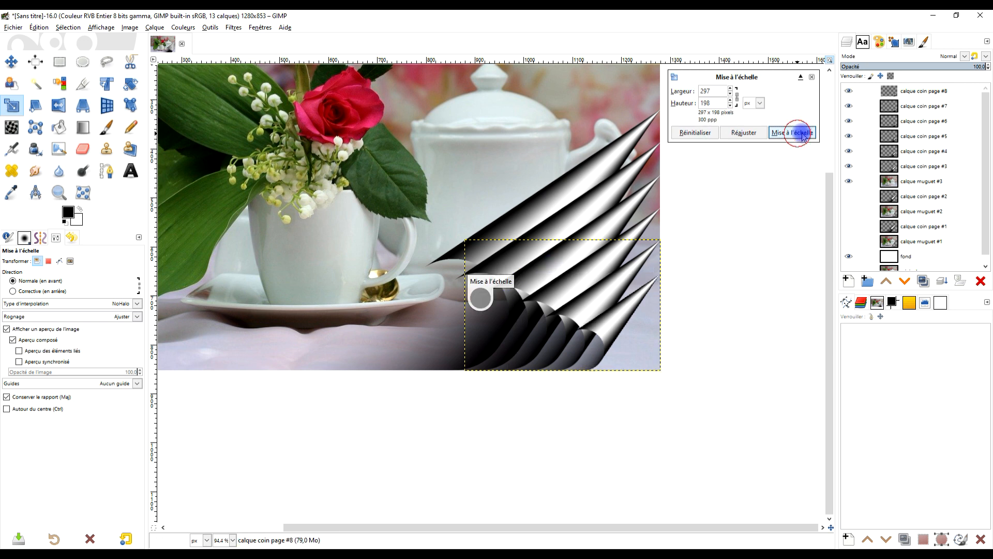
Step: Duplicate "calque coin page #8" and scale the copy down to 198 × 133 px, anchored at the lower-right corner
{"action": "left_click", "coordinate": [922, 280]}
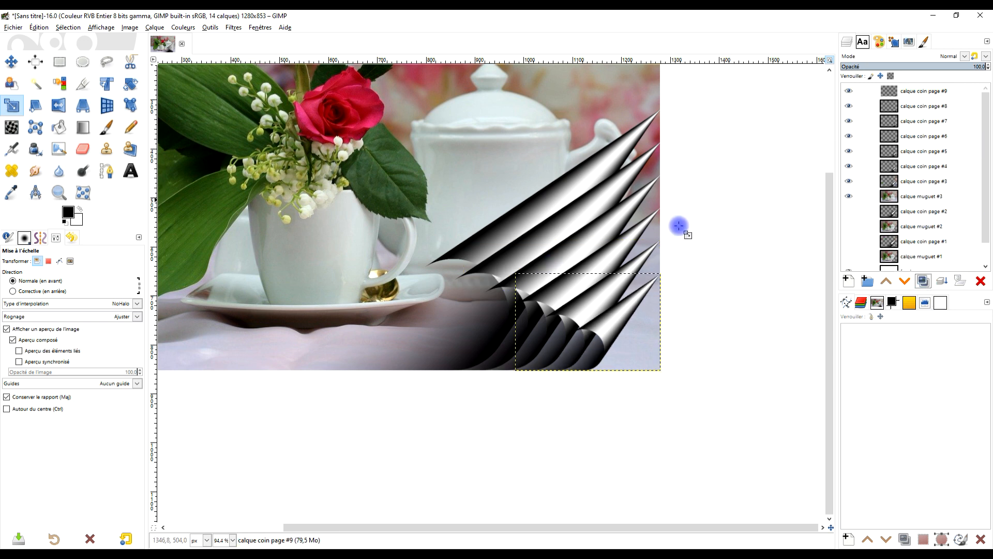
{"action": "left_click", "coordinate": [618, 326]}
{"action": "left_click_drag", "start_coordinate": [515, 273], "coordinate": [558, 315]}
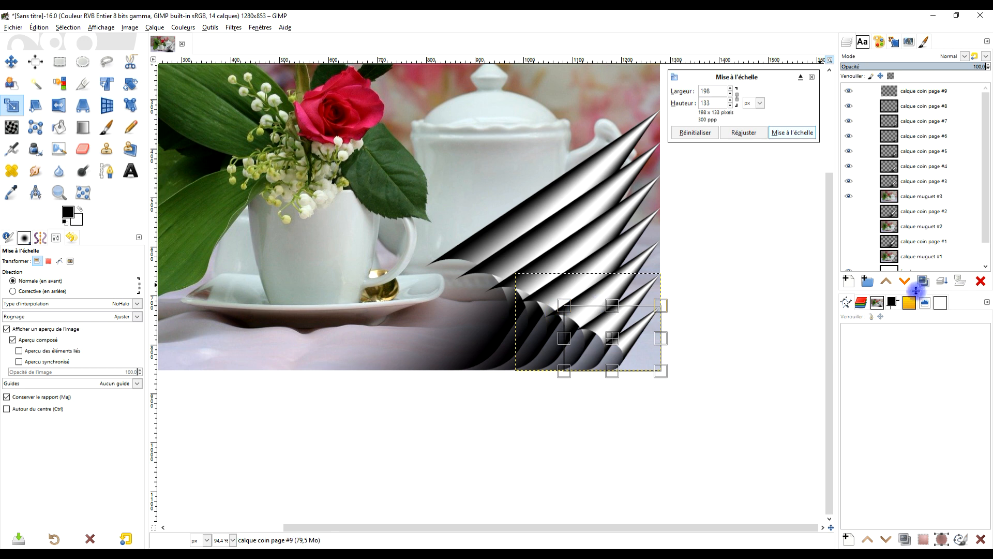
{"action": "left_click", "coordinate": [792, 133]}
Step: Duplicate "calque coin page #9" and scale the copy down to about half its size, anchored at the lower-right corner
{"action": "left_click", "coordinate": [923, 281]}
{"action": "left_click", "coordinate": [628, 340]}
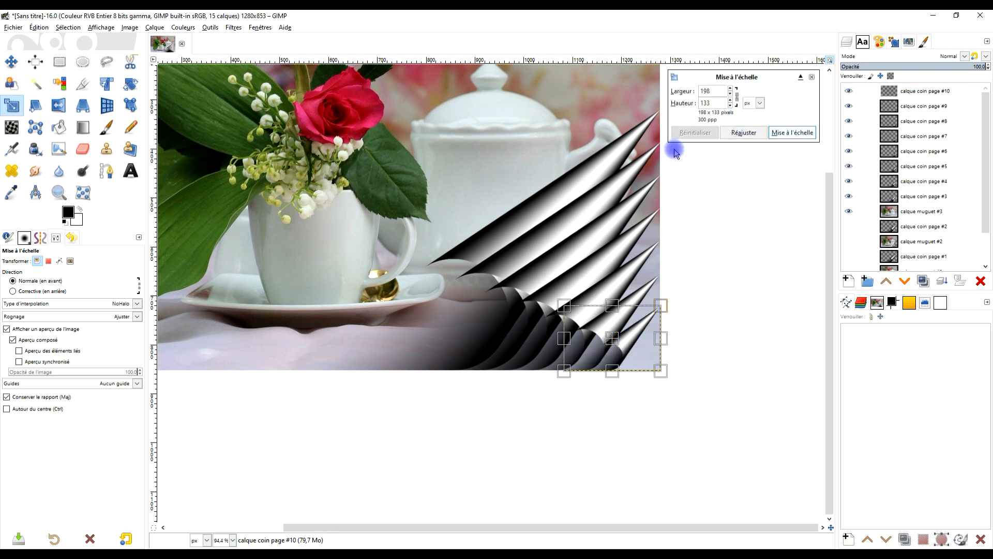
{"action": "left_click_drag", "start_coordinate": [564, 305], "coordinate": [612, 338]}
{"action": "left_click", "coordinate": [801, 133]}
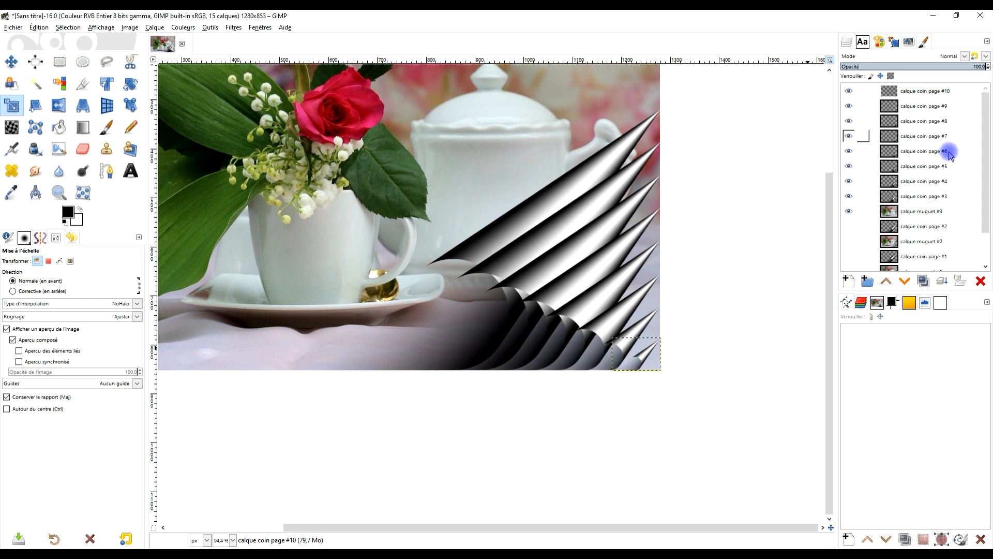
Step: Duplicate the "calque muguet #3" photo layer repeatedly to create copies numbered #4 through #10
{"action": "left_click", "coordinate": [923, 214]}
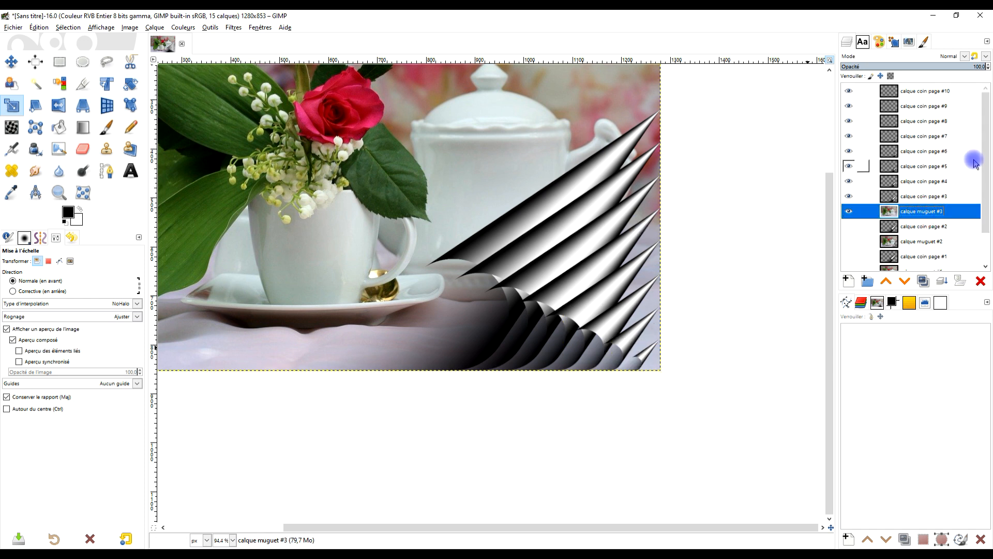
{"action": "left_click", "coordinate": [924, 281]}
{"action": "left_click", "coordinate": [924, 281]}
{"action": "left_click", "coordinate": [924, 281]}
{"action": "left_click", "coordinate": [924, 281]}
{"action": "left_click", "coordinate": [924, 280]}
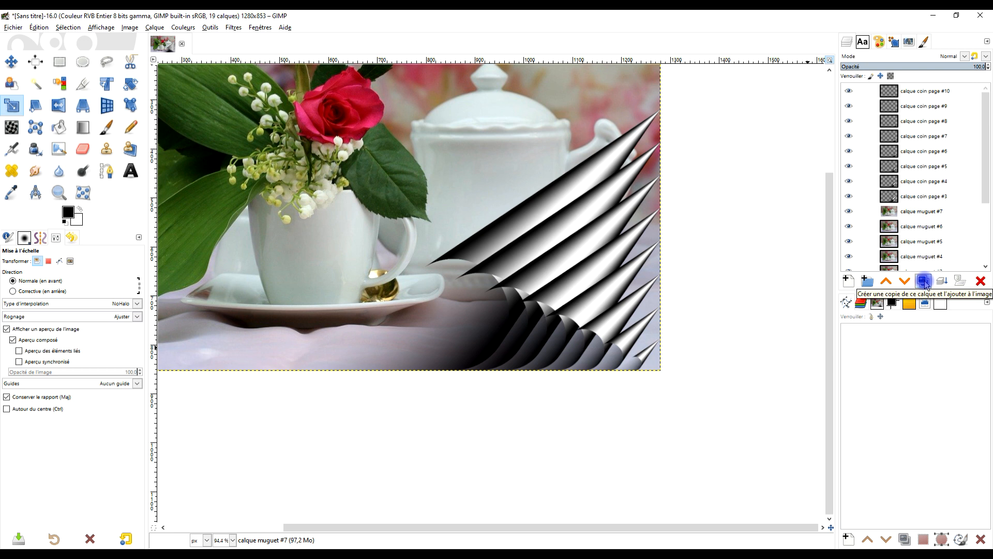
{"action": "left_click", "coordinate": [924, 281]}
{"action": "left_click", "coordinate": [924, 281]}
{"action": "left_click", "coordinate": [924, 280]}
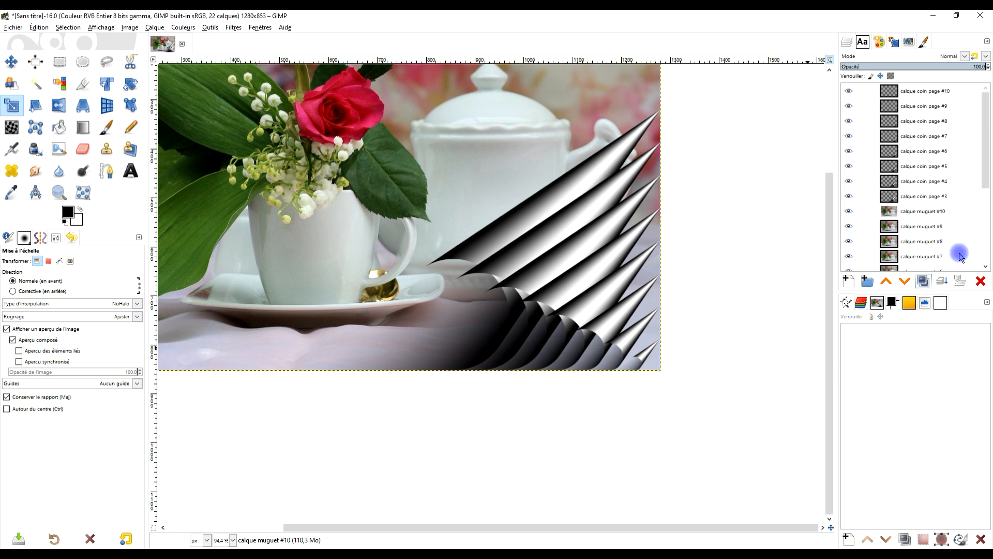
Step: Reorder the layer stack so each "calque muguet" copy from #4 to #10 sits directly below the "calque coin page" layer with the same number
{"action": "left_click", "coordinate": [922, 213]}
{"action": "left_click_drag", "start_coordinate": [894, 209], "coordinate": [909, 130]}
{"action": "left_click_drag", "start_coordinate": [897, 245], "coordinate": [910, 163]}
{"action": "left_click_drag", "start_coordinate": [886, 261], "coordinate": [910, 173]}
{"action": "scroll", "coordinate": [908, 226], "scroll_direction": "down", "scroll_amount": 3}
{"action": "left_click_drag", "start_coordinate": [890, 242], "coordinate": [900, 198]}
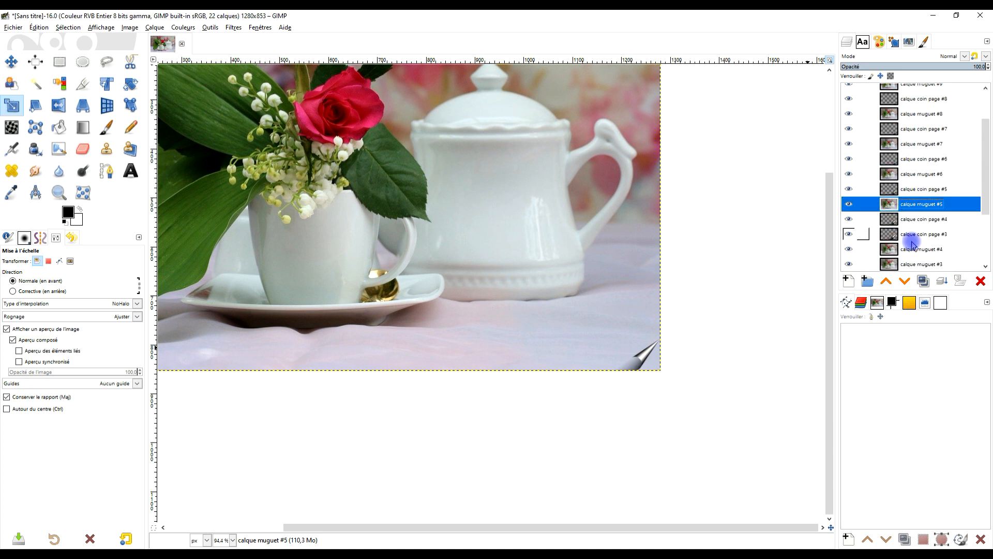
{"action": "left_click_drag", "start_coordinate": [896, 248], "coordinate": [910, 227]}
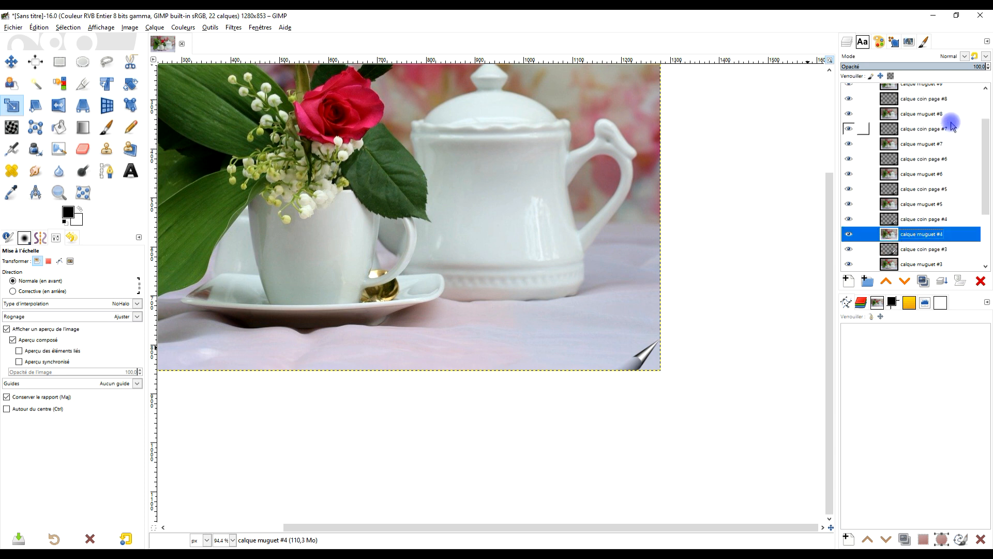
{"action": "scroll", "coordinate": [931, 176], "scroll_direction": "up", "scroll_amount": 3}
{"action": "scroll", "coordinate": [920, 206], "scroll_direction": "down", "scroll_amount": 5}
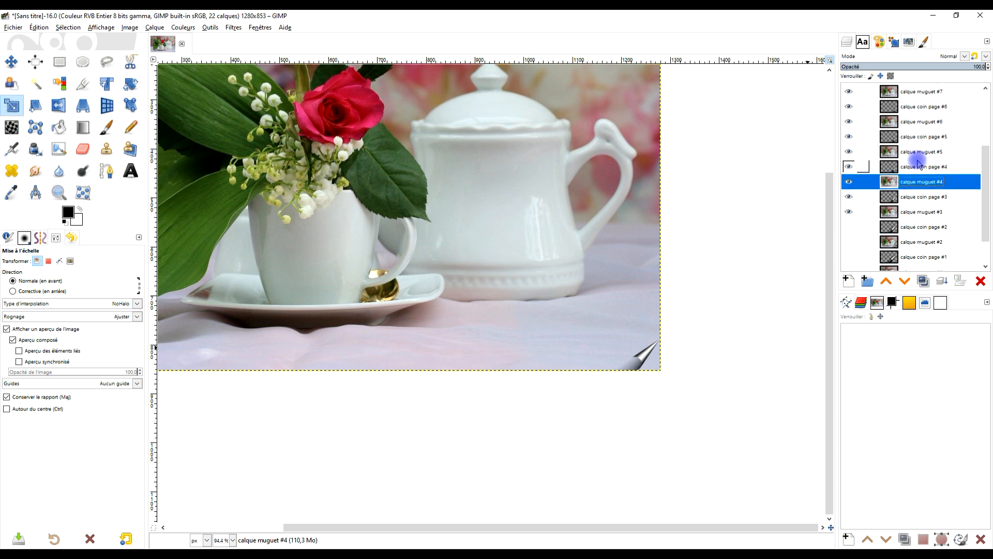
{"action": "mouse_move", "coordinate": [894, 187]}
{"action": "left_mouse_down"}
{"action": "mouse_move", "coordinate": [899, 150]}
{"action": "mouse_move", "coordinate": [909, 175]}
{"action": "mouse_move", "coordinate": [879, 213]}
{"action": "mouse_move", "coordinate": [848, 197]}
{"action": "mouse_move", "coordinate": [906, 164]}
{"action": "mouse_move", "coordinate": [891, 103]}
{"action": "mouse_move", "coordinate": [862, 100]}
{"action": "mouse_move", "coordinate": [895, 97]}
{"action": "left_mouse_up"}
Step: Fuzzy-select the area outside the curl on "calque coin page #10", erase it from "calque muguet #10", and hide both #10 layers
{"action": "scroll", "coordinate": [908, 173], "scroll_direction": "up", "scroll_amount": 3}
{"action": "scroll", "coordinate": [907, 160], "scroll_direction": "up", "scroll_amount": 5}
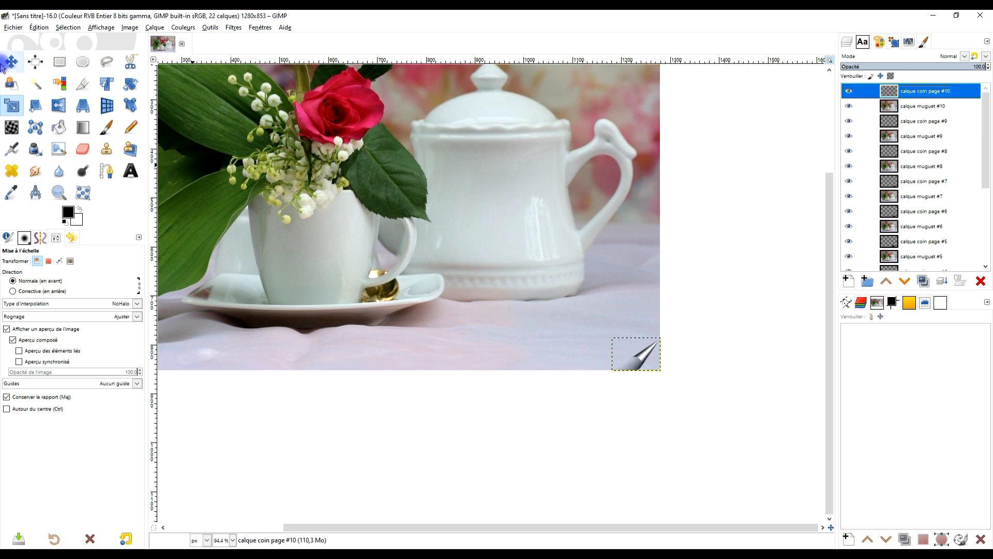
{"action": "left_click", "coordinate": [44, 84]}
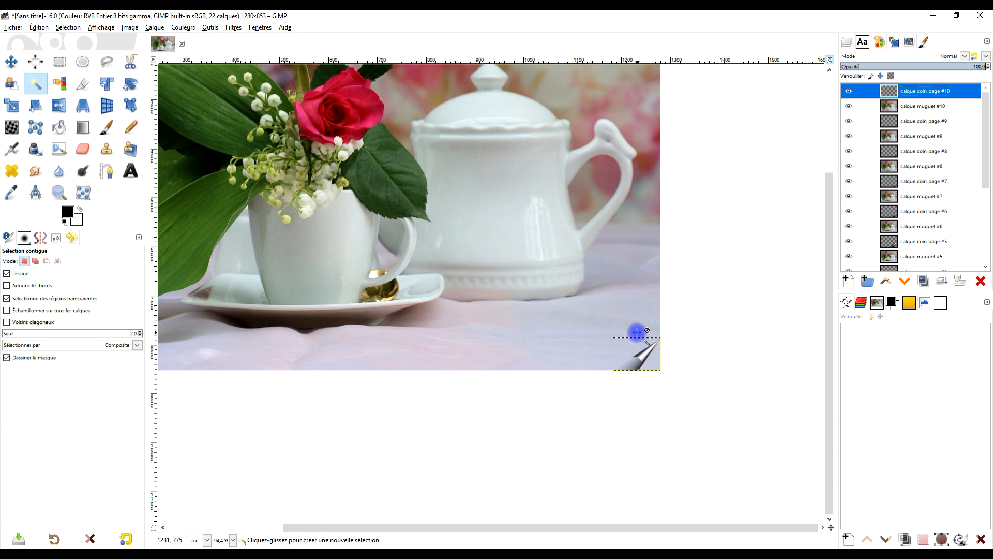
{"action": "scroll", "coordinate": [637, 333], "scroll_direction": "up", "scroll_amount": 3}
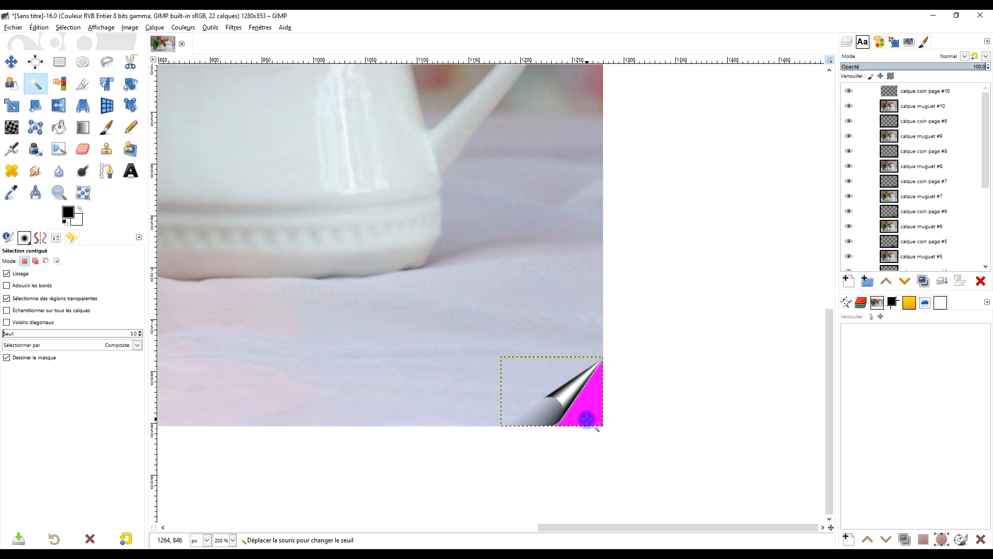
{"action": "left_click_drag", "start_coordinate": [586, 419], "coordinate": [587, 419]}
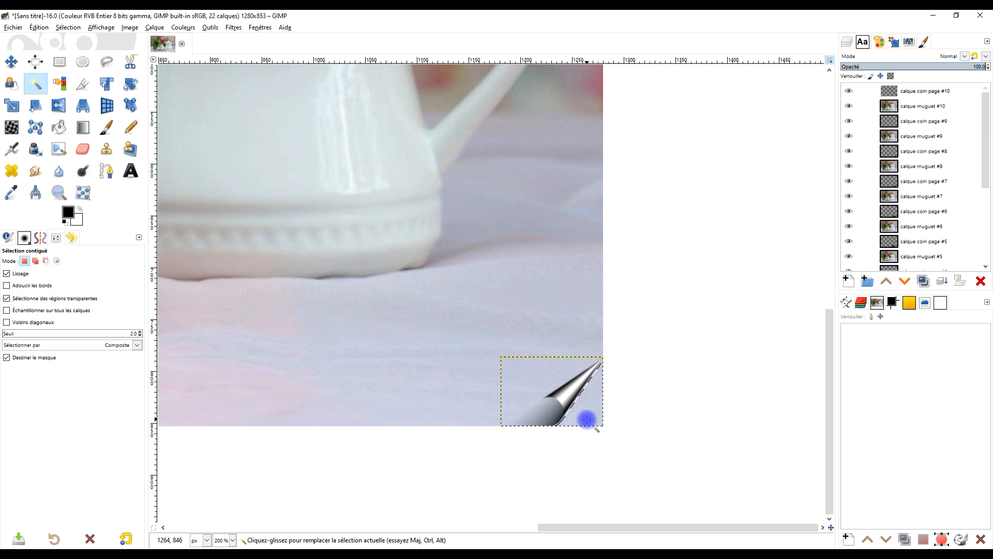
{"action": "left_click", "coordinate": [912, 107]}
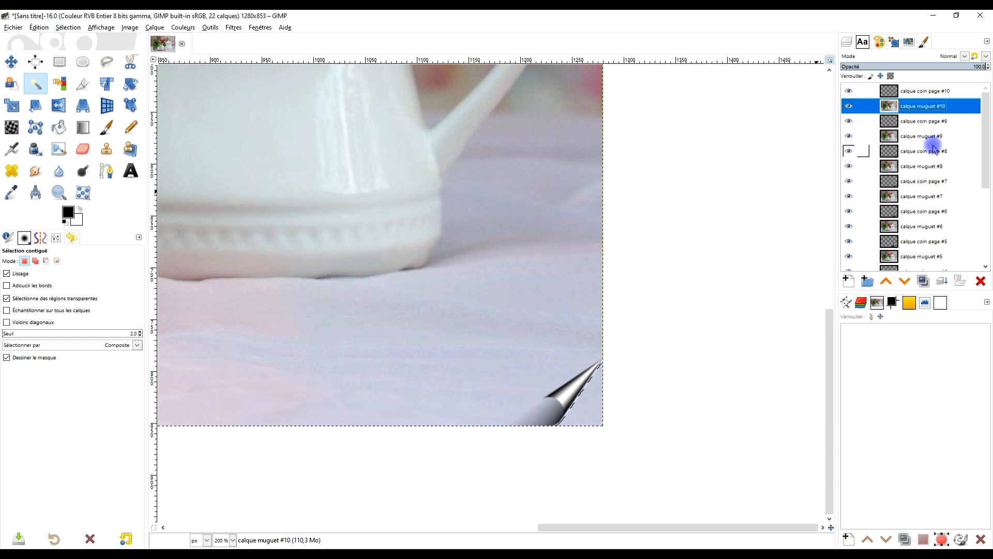
{"action": "key", "text": "Delete"}
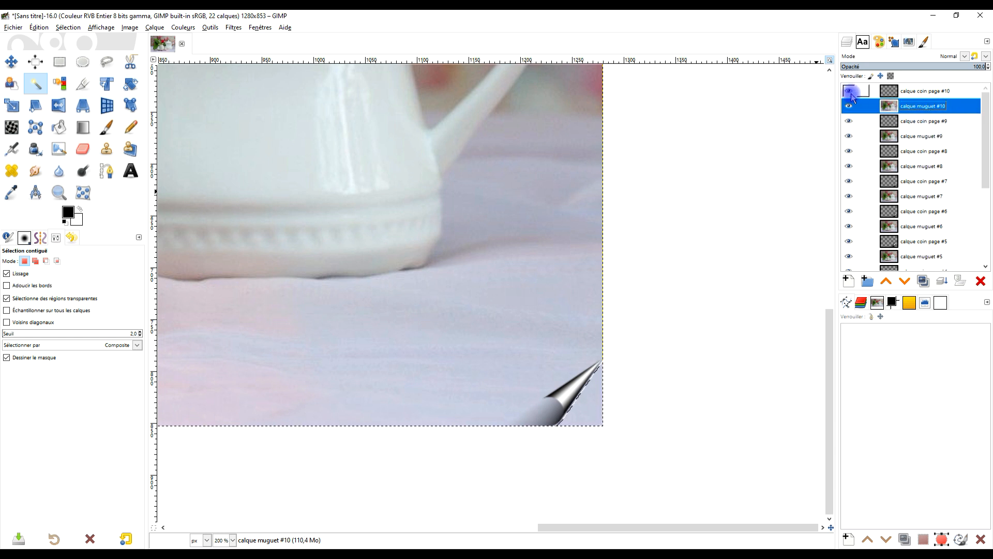
{"action": "left_click", "coordinate": [849, 106]}
Step: Fuzzy-select the area outside the curl on "calque coin page #9", erase it from "calque muguet #9", and hide both #9 layers
{"action": "left_click", "coordinate": [918, 123]}
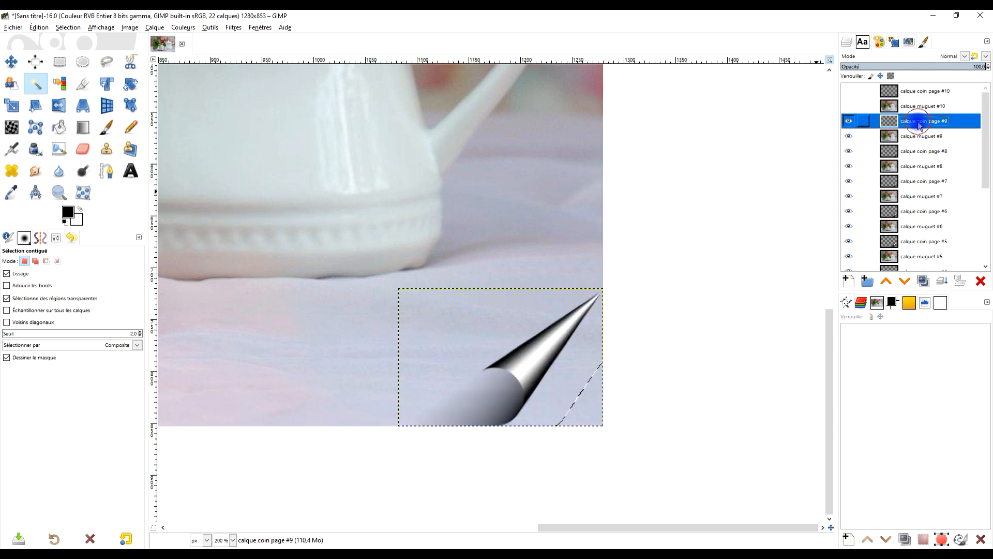
{"action": "left_click", "coordinate": [594, 381]}
{"action": "left_click", "coordinate": [571, 369]}
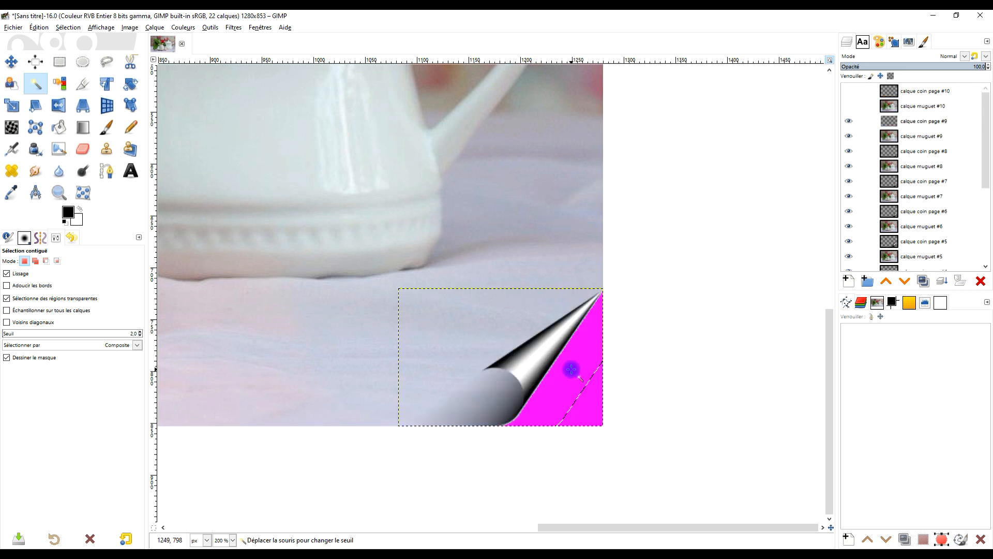
{"action": "double_click", "coordinate": [916, 136]}
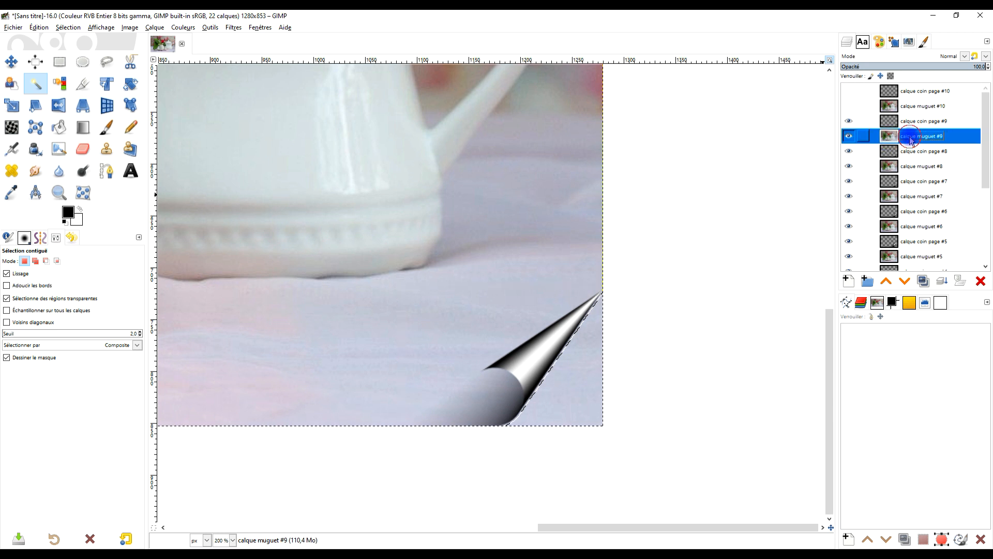
{"action": "key", "text": "Delete"}
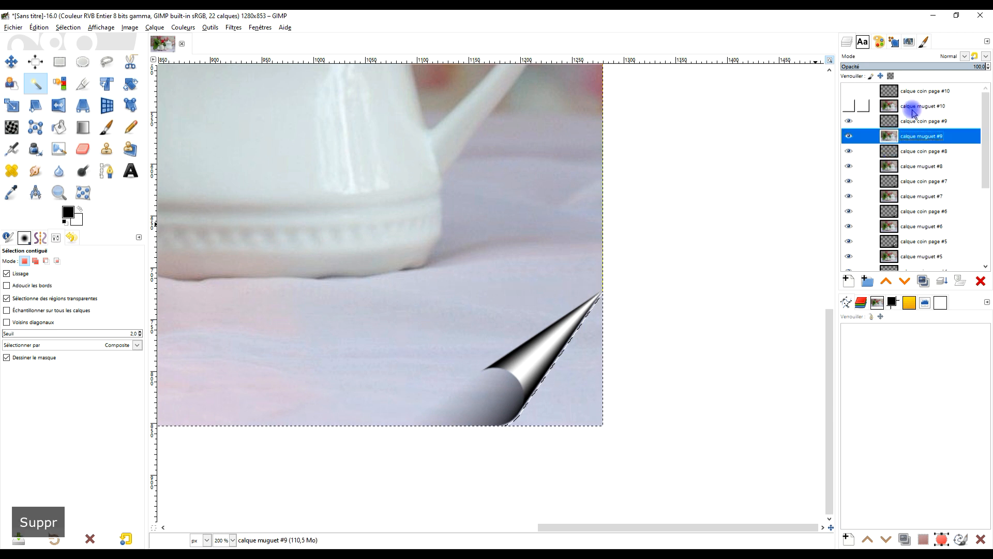
{"action": "left_click", "coordinate": [848, 120]}
{"action": "left_click", "coordinate": [848, 137]}
Step: Fuzzy-select the area outside the curl on "calque coin page #8", erase it from "calque muguet #8", and hide both #8 layers
{"action": "left_click", "coordinate": [920, 151]}
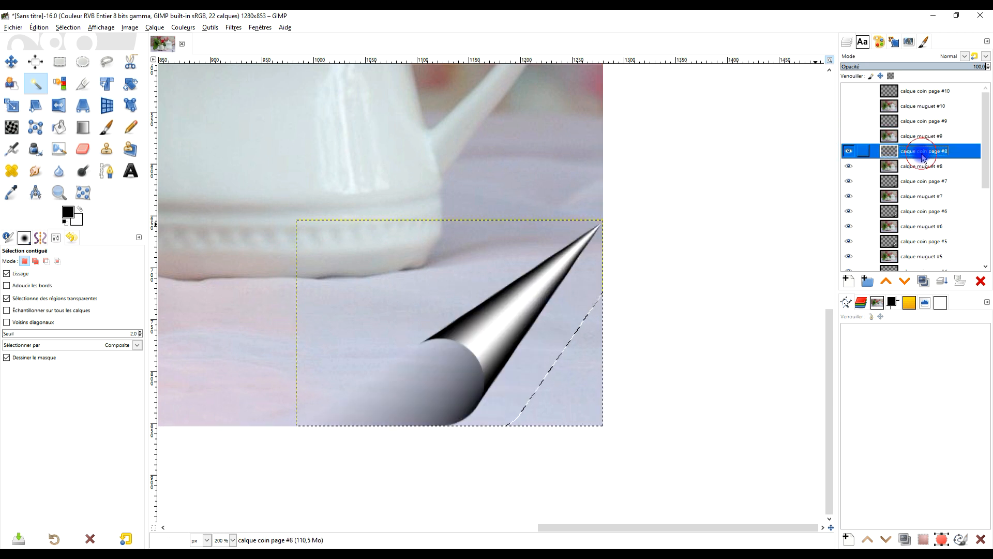
{"action": "left_click", "coordinate": [583, 315]}
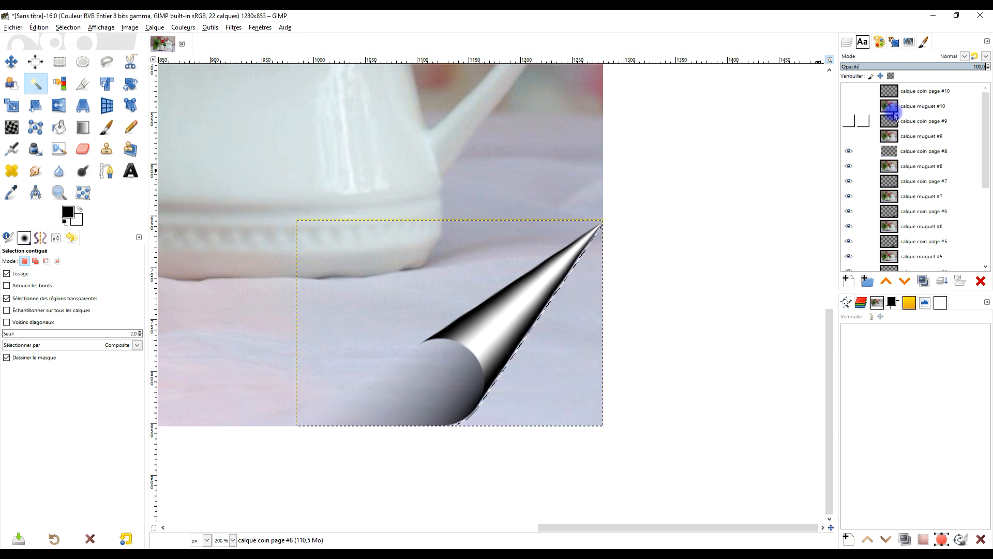
{"action": "double_click", "coordinate": [930, 166]}
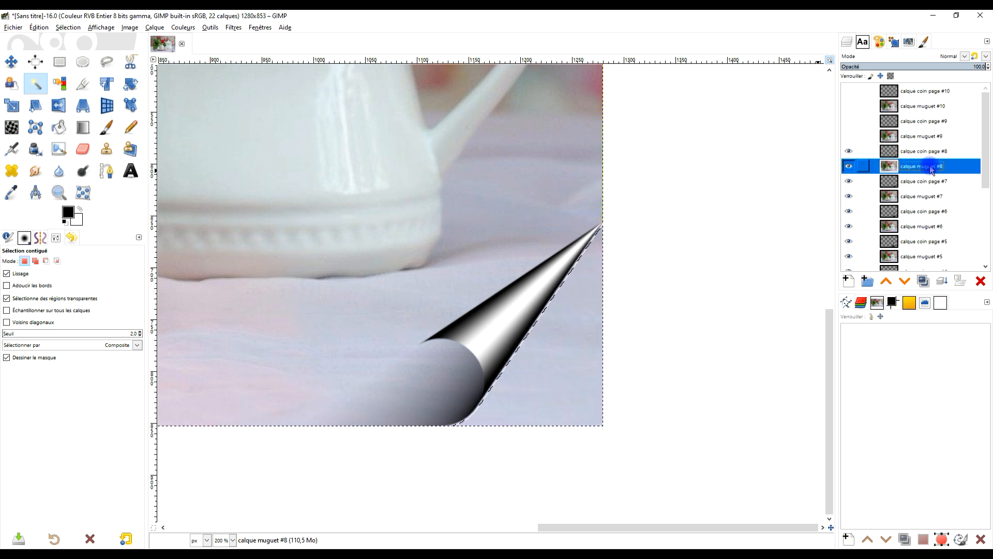
{"action": "key", "text": "Delete"}
{"action": "left_click", "coordinate": [848, 151]}
{"action": "left_click", "coordinate": [848, 166]}
Step: Fuzzy-select the area outside the curl on "calque coin page #7", erase it from "calque muguet #7", and hide both #7 layers
{"action": "left_click", "coordinate": [925, 182]}
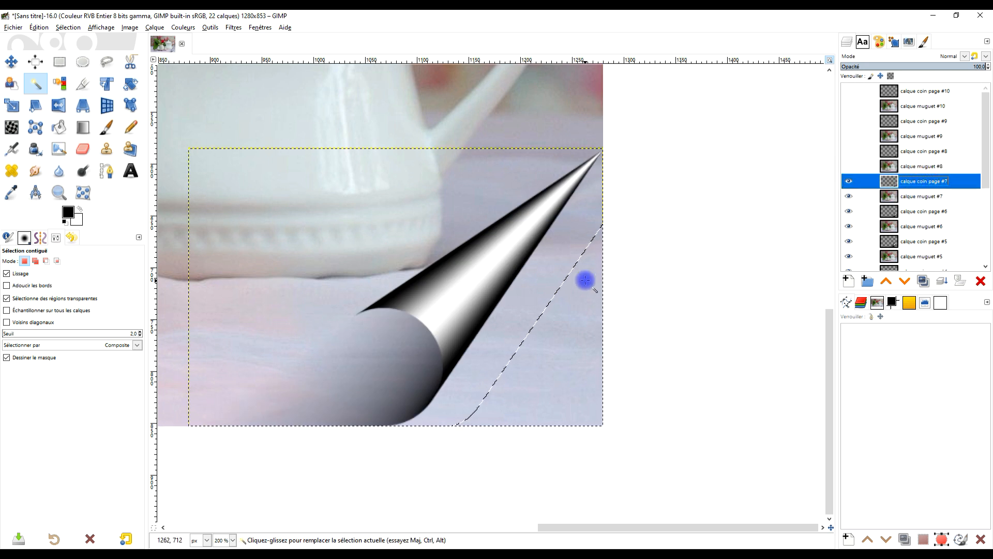
{"action": "left_click", "coordinate": [559, 268]}
{"action": "left_click_drag", "start_coordinate": [559, 268], "coordinate": [566, 266]}
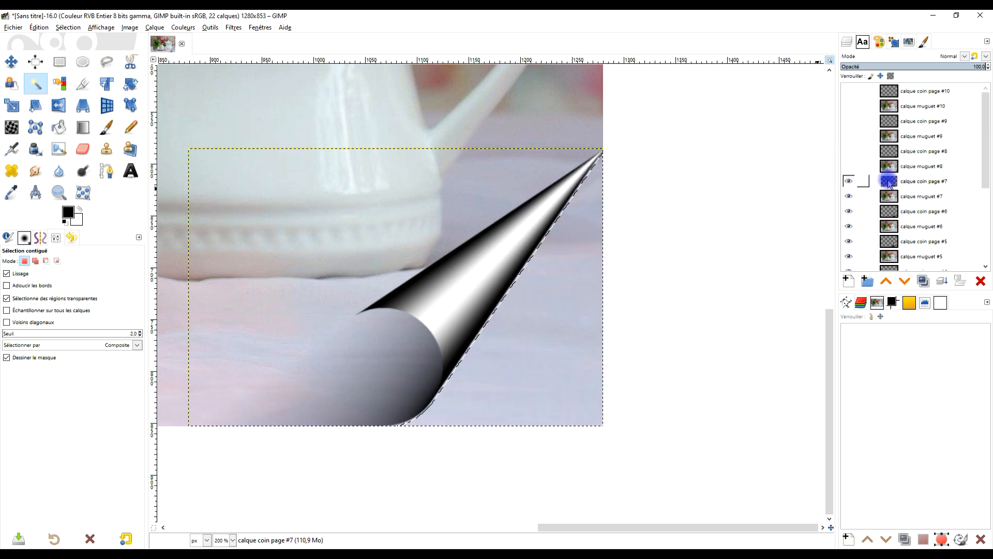
{"action": "left_click", "coordinate": [921, 196]}
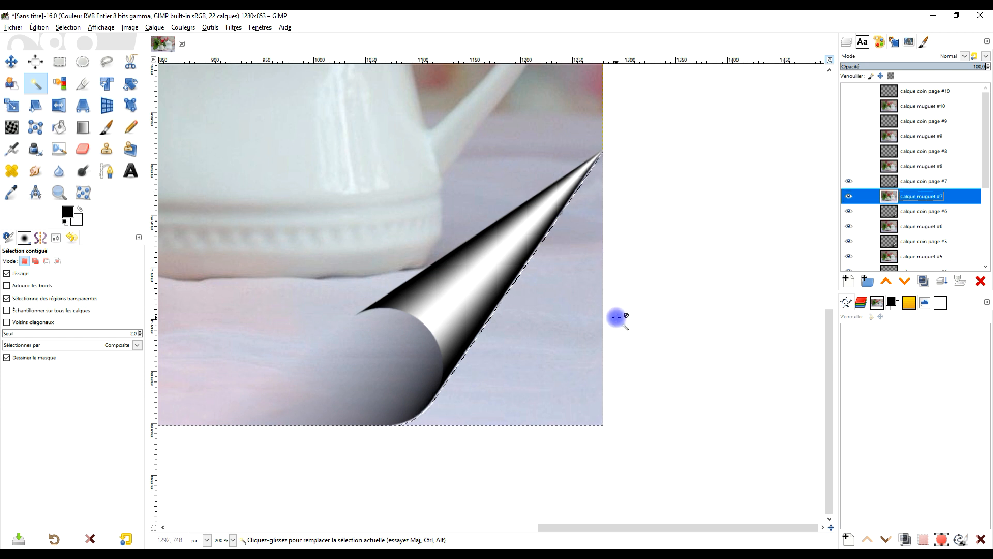
{"action": "key", "text": "Delete"}
{"action": "left_click", "coordinate": [848, 196]}
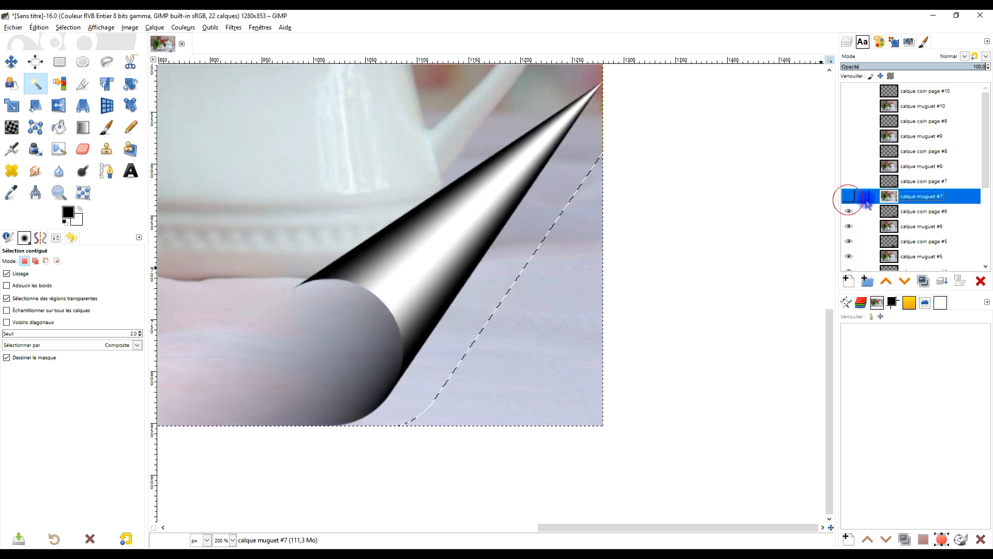
Step: Fuzzy-select the area outside the curl on "calque coin page #6" and erase it from "calque muguet #6"
{"action": "scroll", "coordinate": [954, 193], "scroll_direction": "down", "scroll_amount": 3}
{"action": "left_click", "coordinate": [909, 160]}
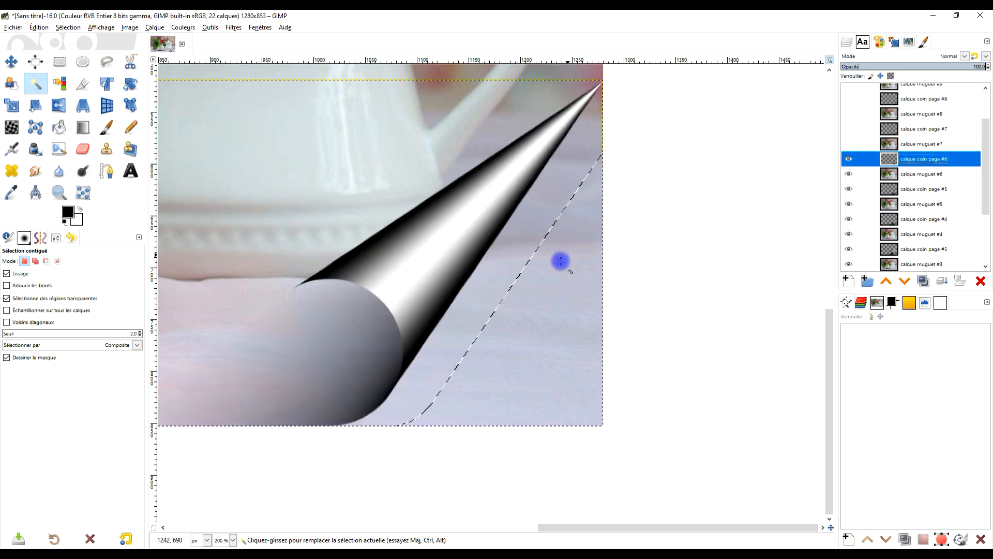
{"action": "left_click", "coordinate": [551, 213]}
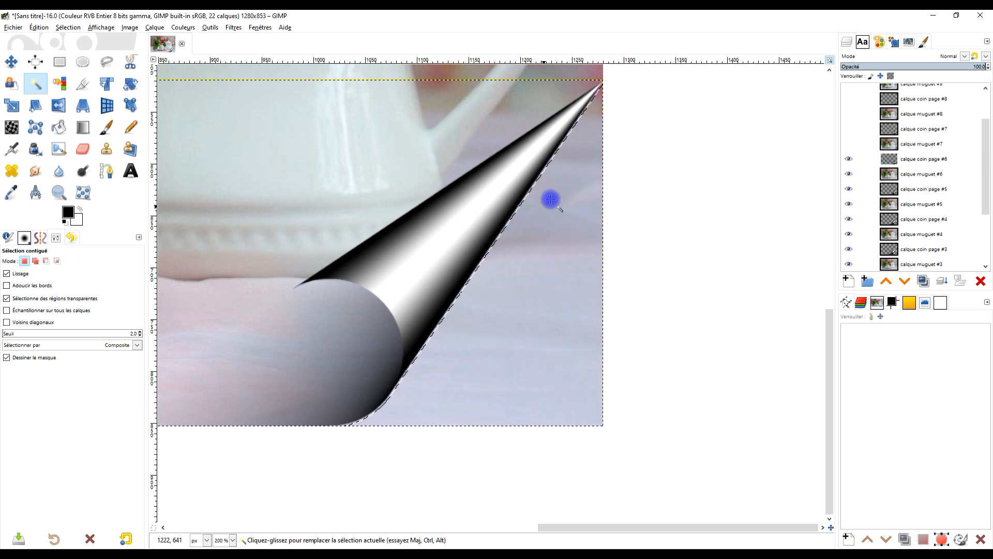
{"action": "left_click", "coordinate": [920, 175]}
{"action": "key", "text": "Delete"}
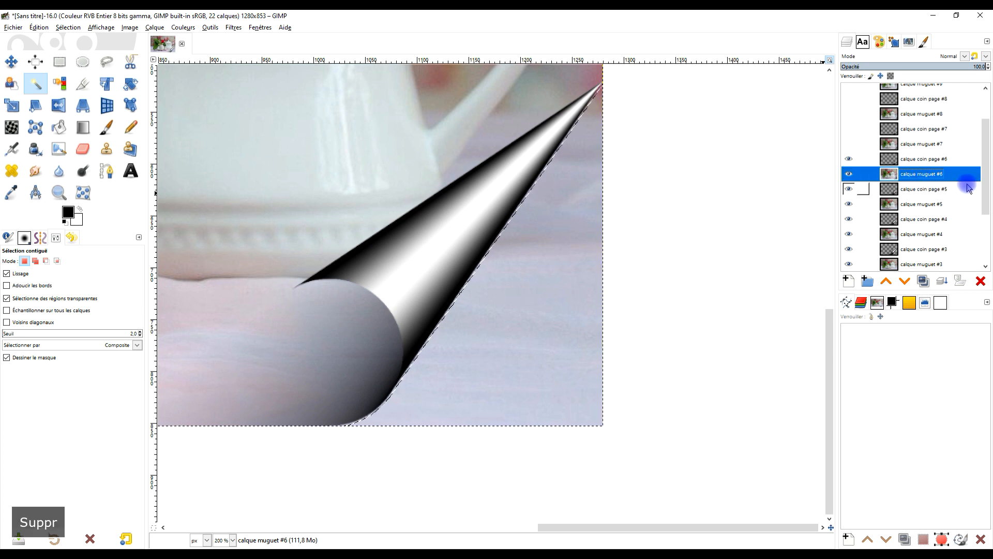
Step: Erase the selected corner area from "calque muguet #6" again and hide both #6 layers
{"action": "left_click", "coordinate": [39, 27]}
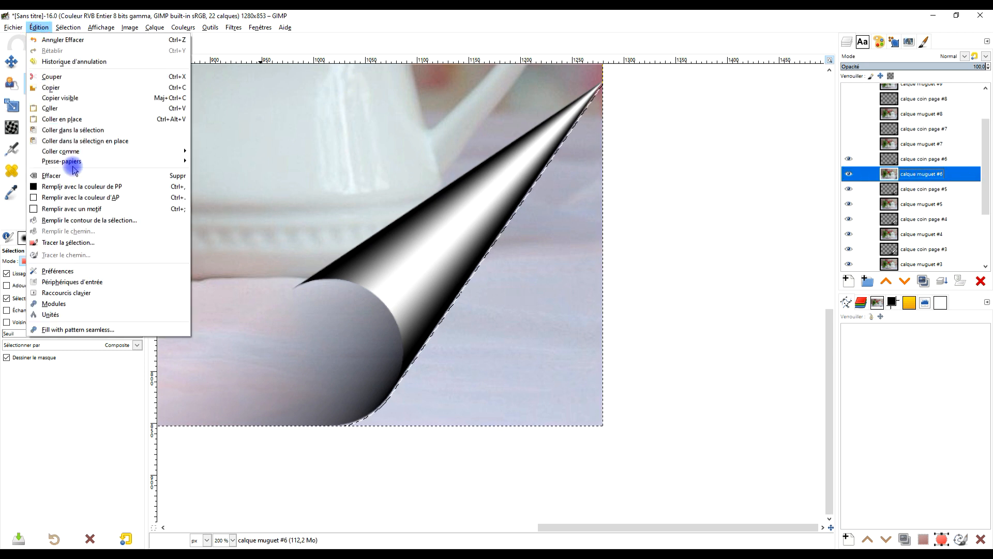
{"action": "left_click", "coordinate": [90, 176]}
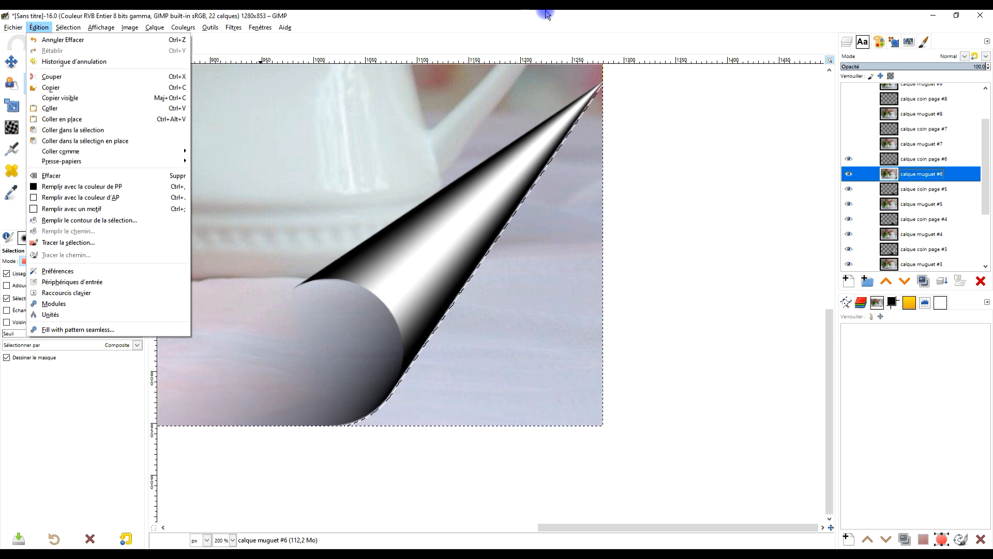
{"action": "key", "text": "Delete"}
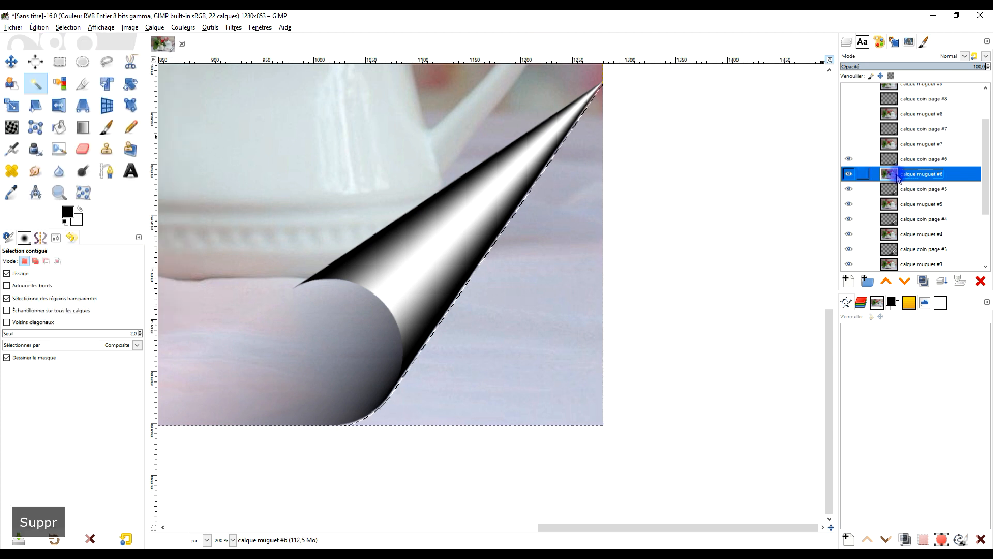
{"action": "left_click", "coordinate": [849, 159]}
{"action": "left_click", "coordinate": [849, 173]}
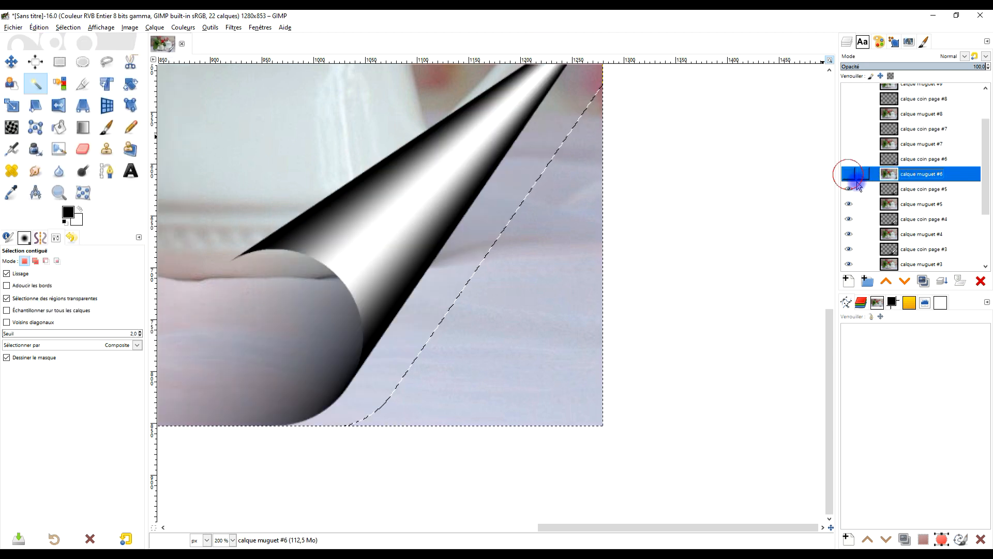
Step: Fuzzy-select the area outside the curl on "calque coin page #5", erase it from "calque muguet #5", and hide both #5 layers
{"action": "left_click", "coordinate": [907, 190]}
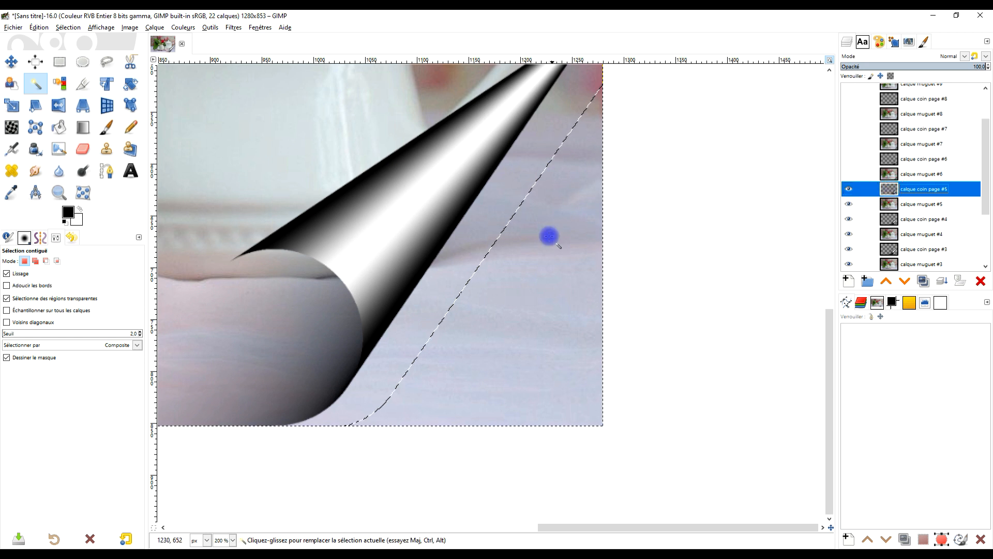
{"action": "left_click_drag", "start_coordinate": [527, 176], "coordinate": [523, 170]}
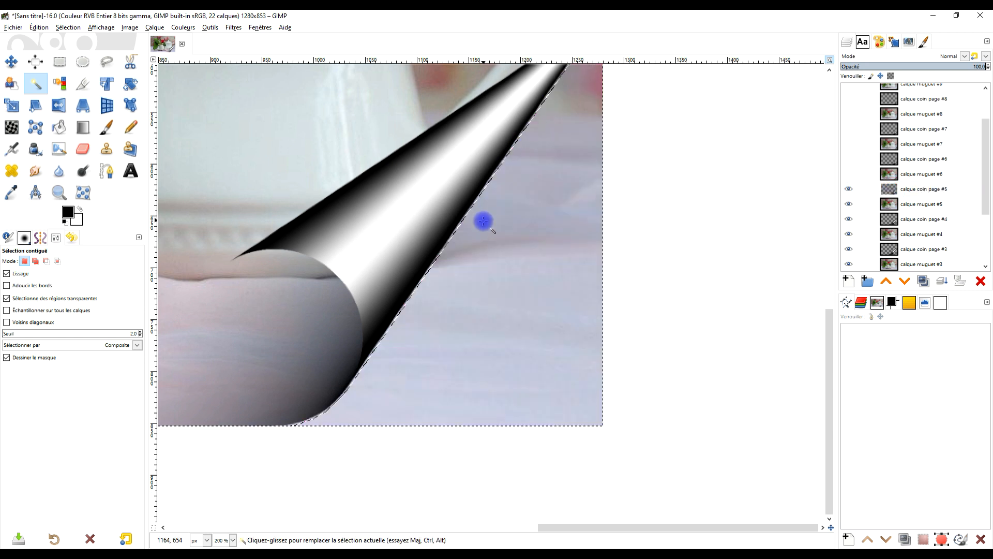
{"action": "left_click", "coordinate": [909, 205]}
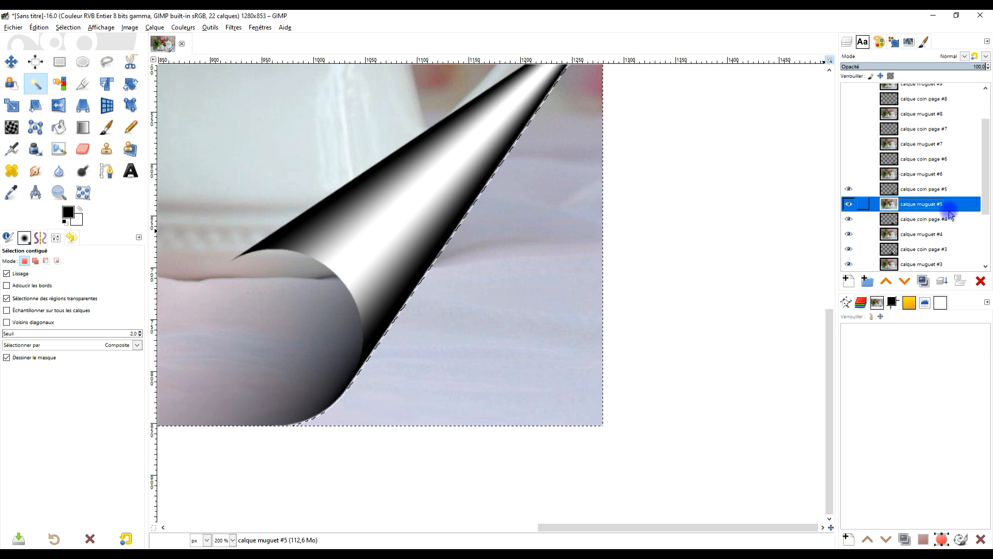
{"action": "key", "text": "Delete"}
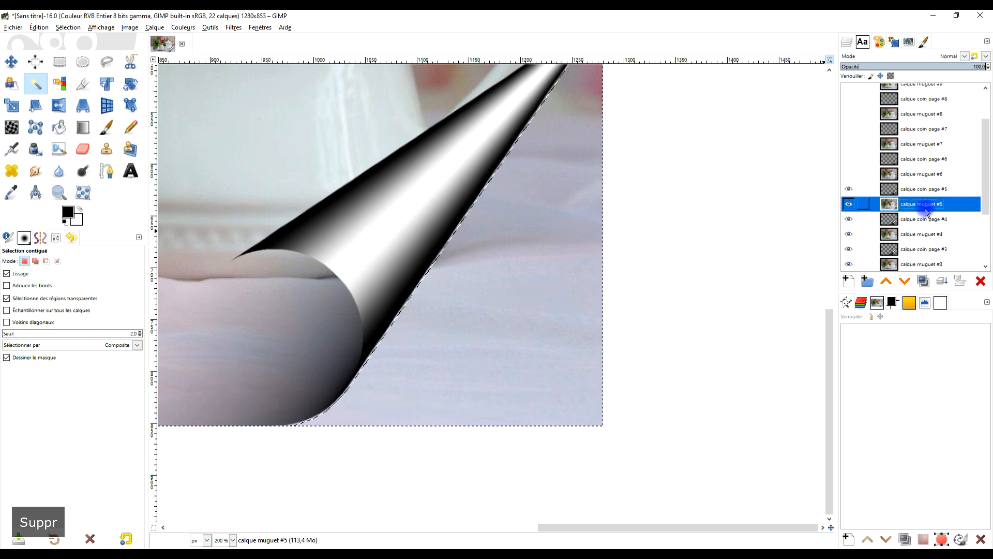
{"action": "left_click", "coordinate": [848, 188]}
{"action": "left_click", "coordinate": [848, 204]}
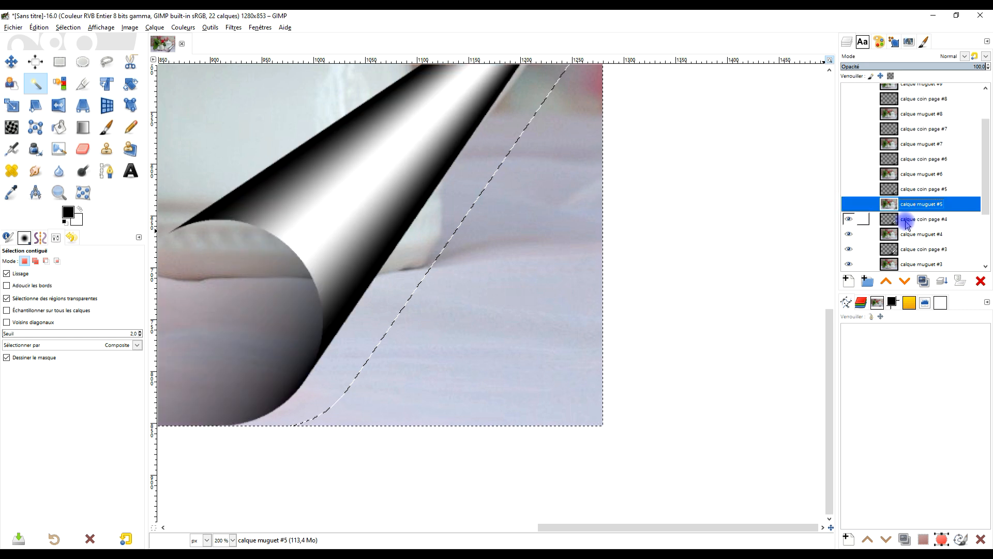
Step: Fuzzy-select the area outside the curl on "calque coin page #4", erase it from "calque muguet #4", and hide both #4 layers
{"action": "left_click", "coordinate": [937, 219]}
{"action": "scroll", "coordinate": [905, 205], "scroll_direction": "down", "scroll_amount": 3}
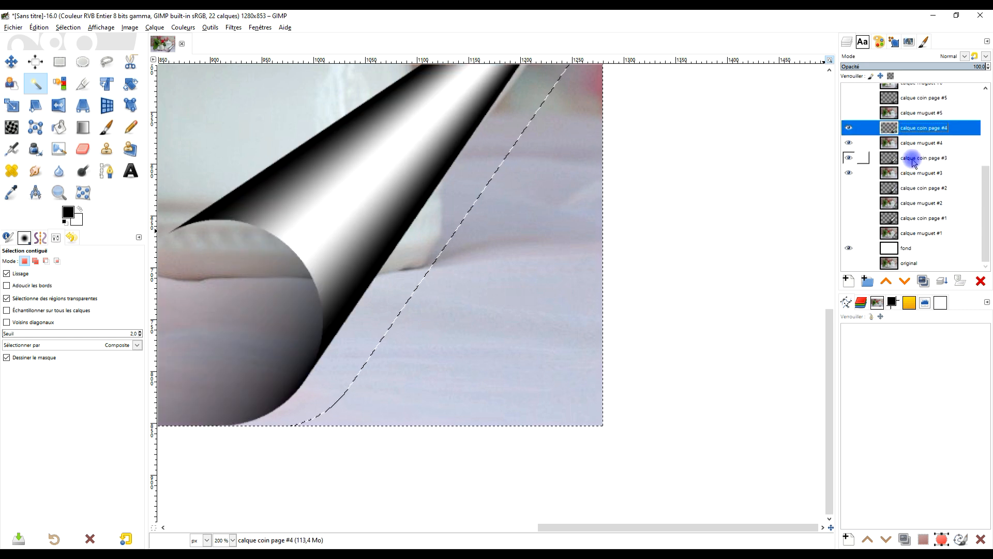
{"action": "left_click", "coordinate": [481, 166]}
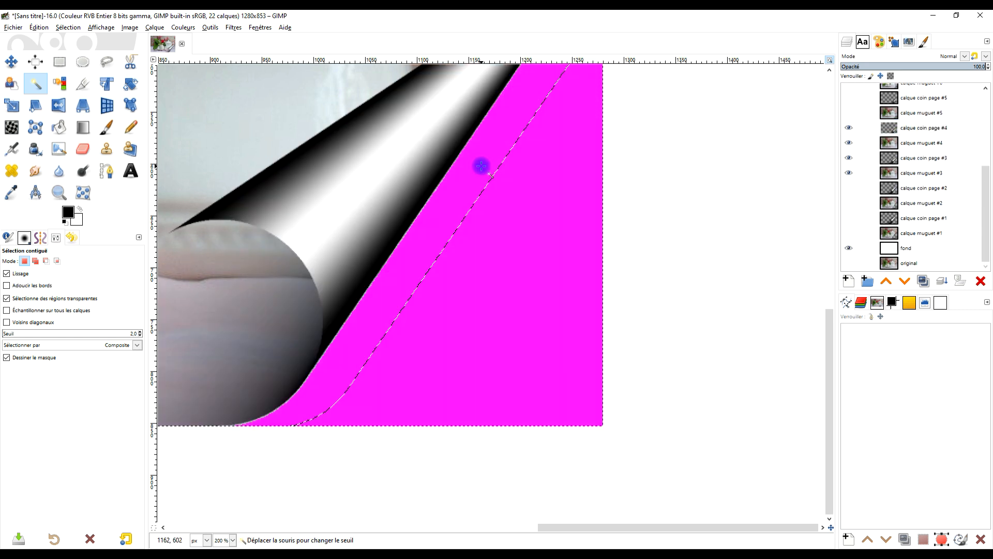
{"action": "left_click", "coordinate": [919, 143]}
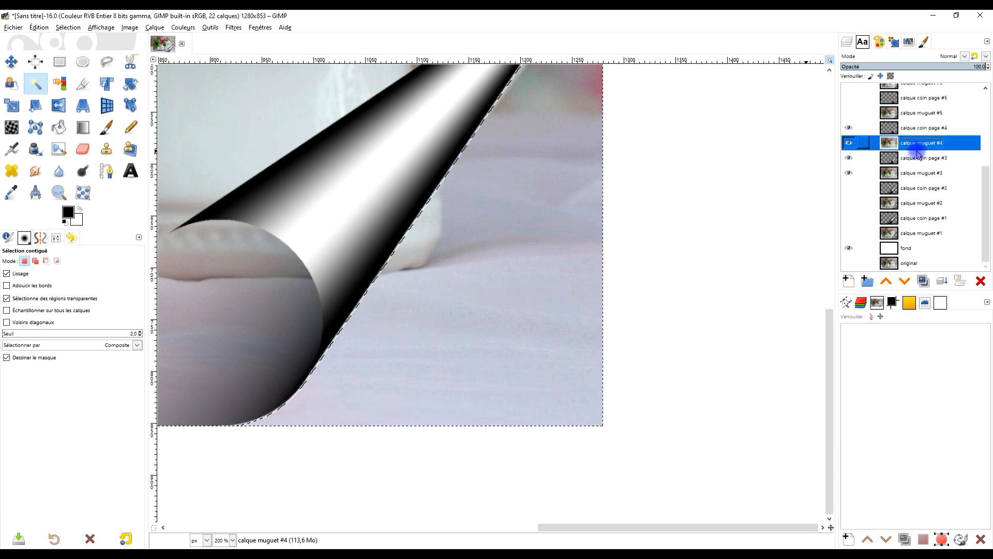
{"action": "key", "text": "Delete"}
{"action": "left_click", "coordinate": [849, 142]}
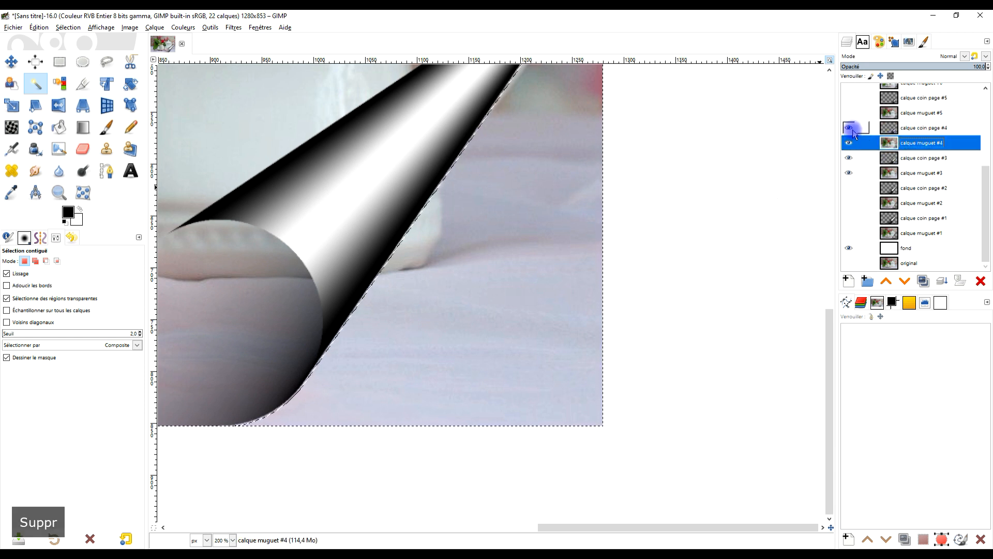
{"action": "left_click", "coordinate": [848, 127]}
Step: Fuzzy-select the area outside the curl on "calque coin page #3", erase it from "calque muguet #3", and hide both #3 layers
{"action": "left_click", "coordinate": [931, 159]}
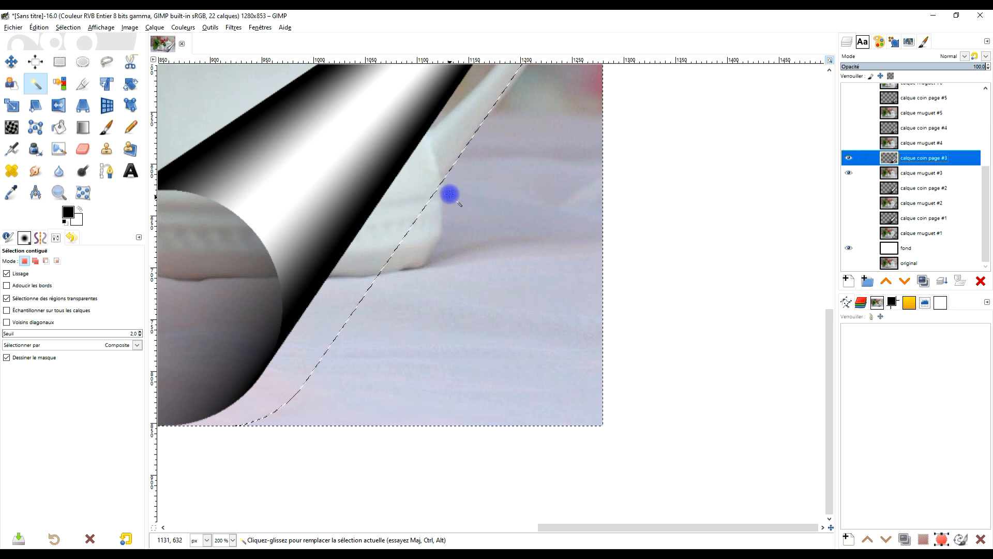
{"action": "left_click", "coordinate": [434, 173]}
{"action": "left_click_drag", "start_coordinate": [604, 184], "coordinate": [610, 254]}
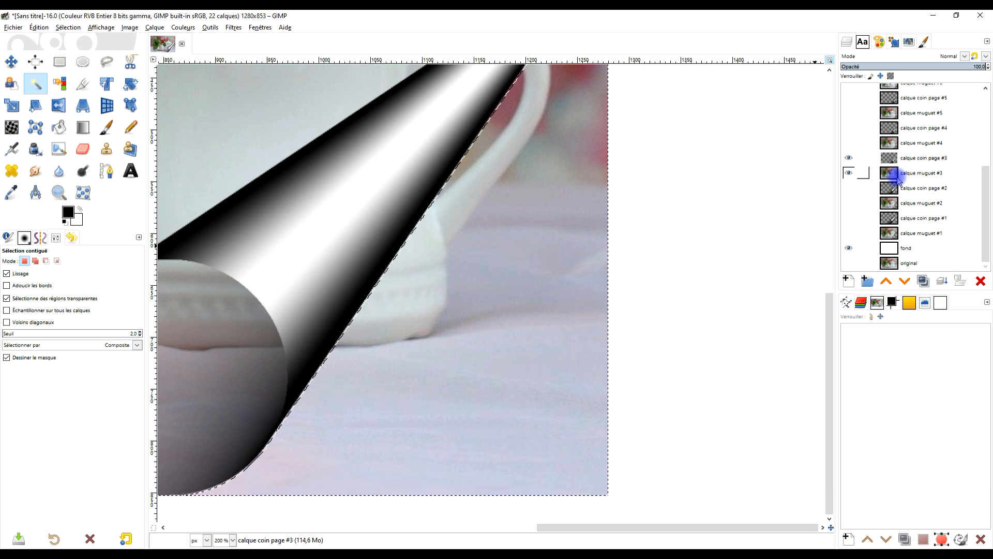
{"action": "left_click", "coordinate": [922, 175]}
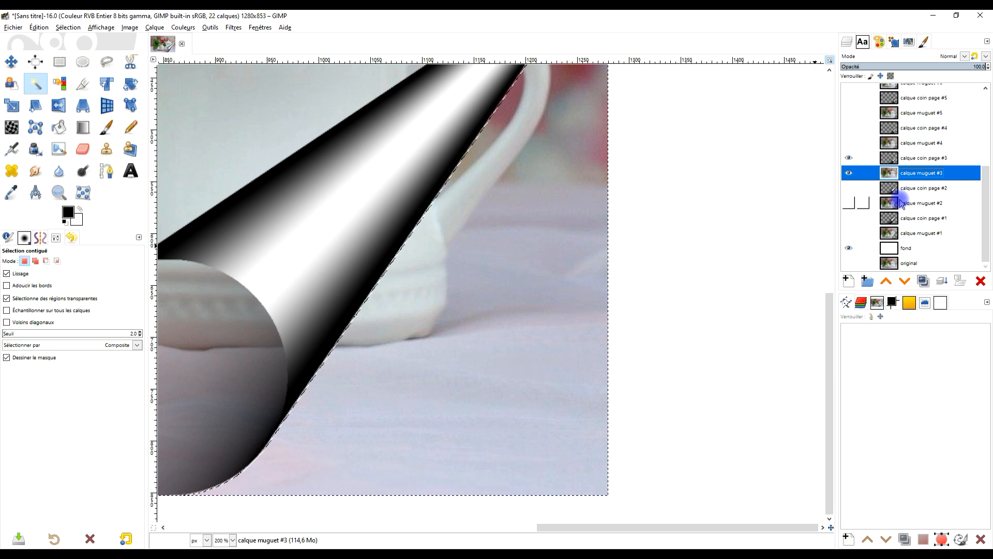
{"action": "key", "text": "Delete"}
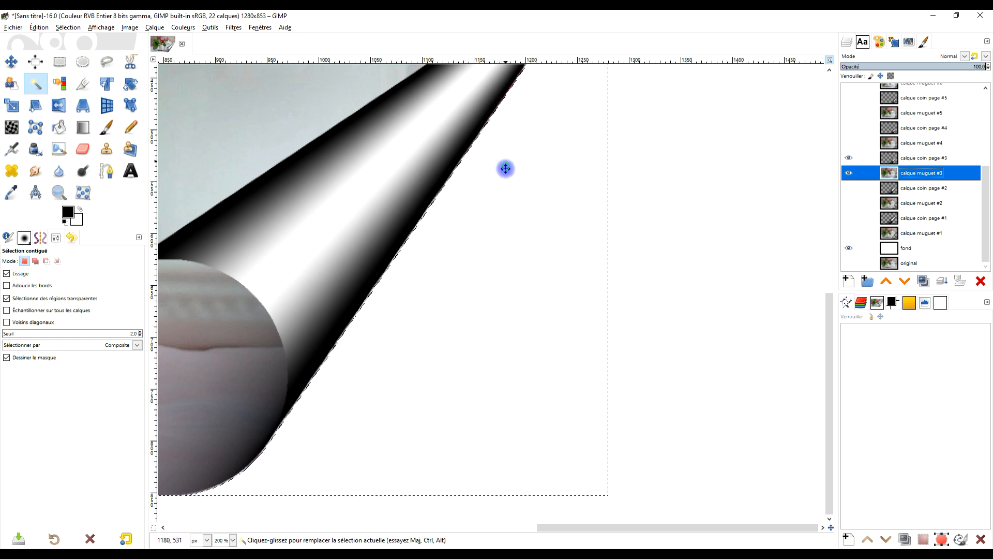
{"action": "left_click_drag", "start_coordinate": [505, 169], "coordinate": [523, 207]}
{"action": "scroll", "coordinate": [523, 207], "scroll_direction": "down", "scroll_amount": 3}
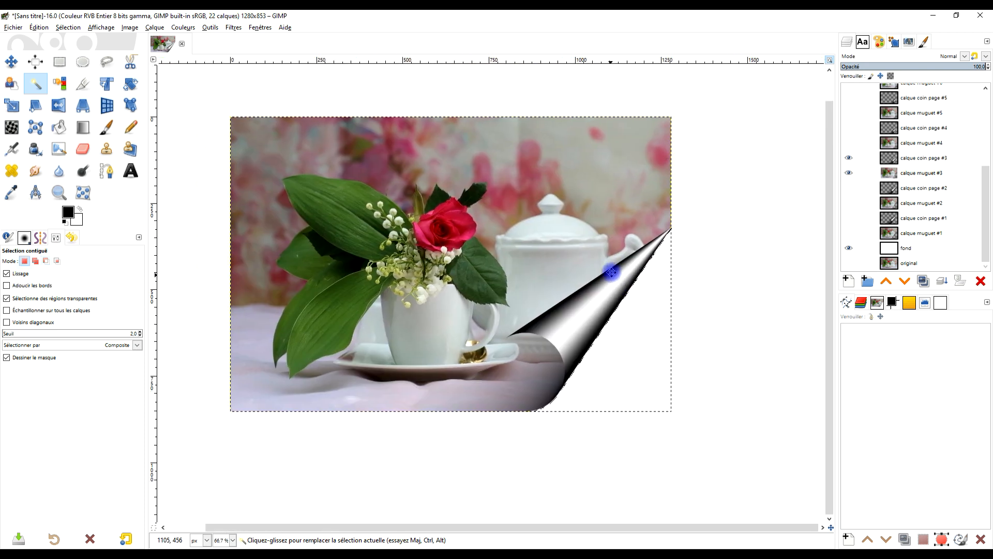
{"action": "left_click", "coordinate": [848, 158]}
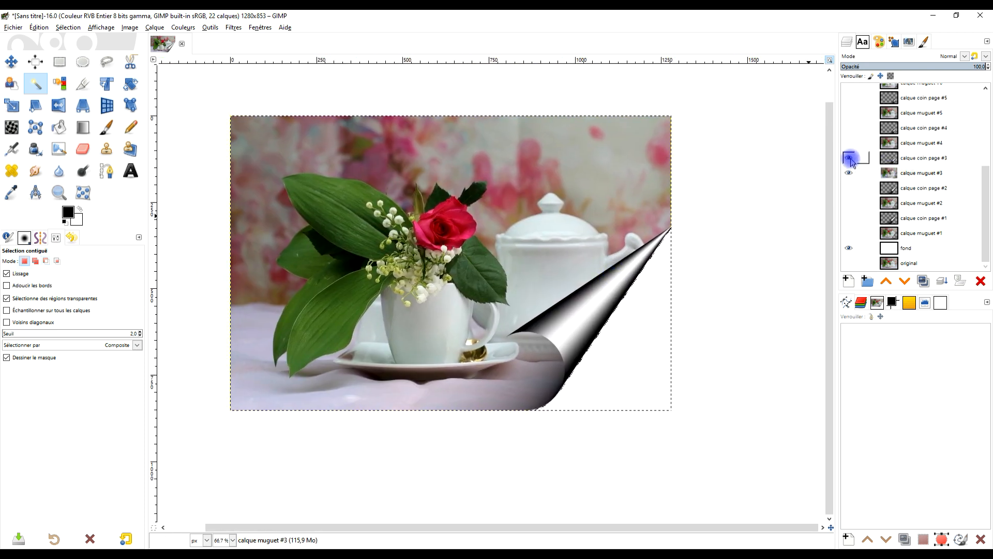
{"action": "left_click", "coordinate": [849, 173]}
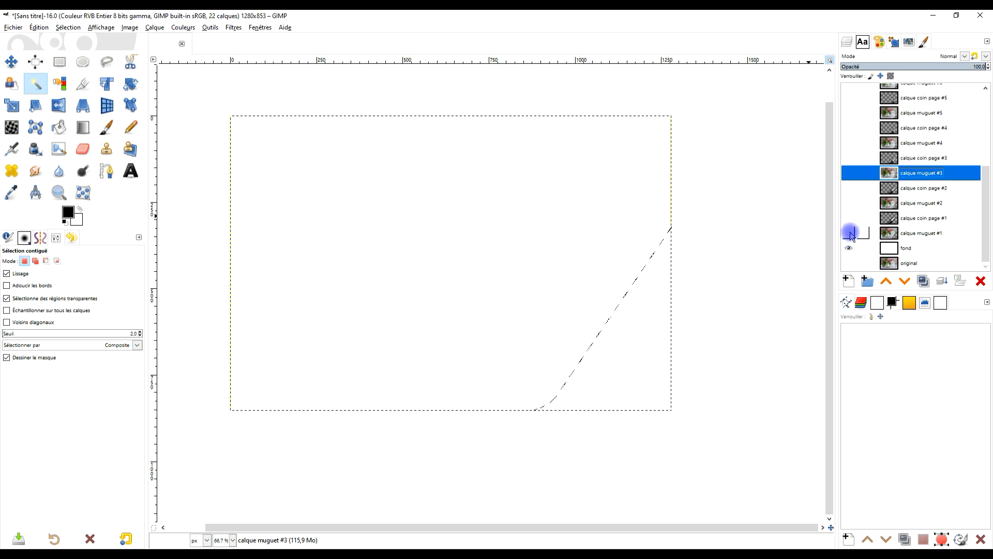
Step: Make all layers visible and merge "calque coin page #1" down into "calque muguet #1"
{"action": "left_click", "coordinate": [850, 234], "text": "shift"}
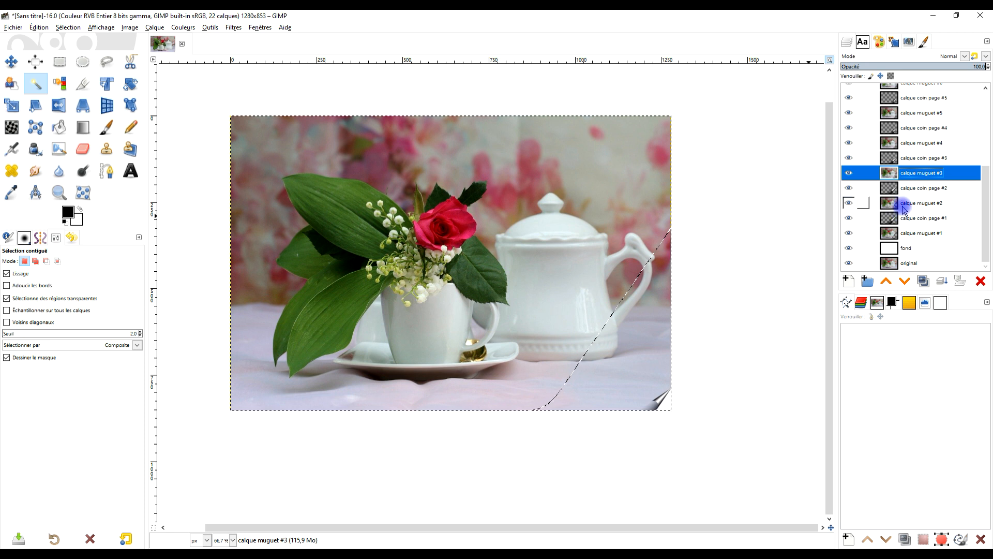
{"action": "scroll", "coordinate": [915, 202], "scroll_direction": "up", "scroll_amount": 5}
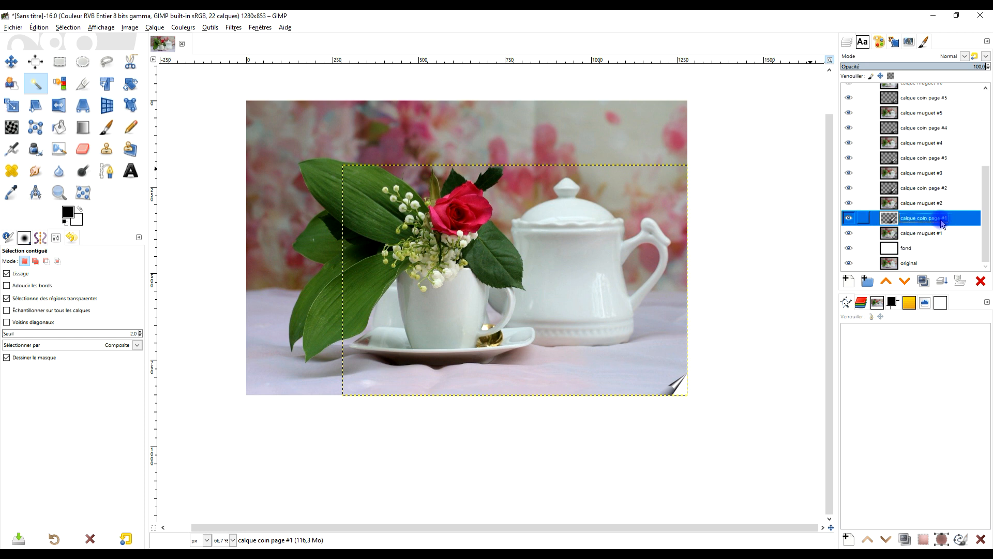
{"action": "left_click", "coordinate": [943, 282]}
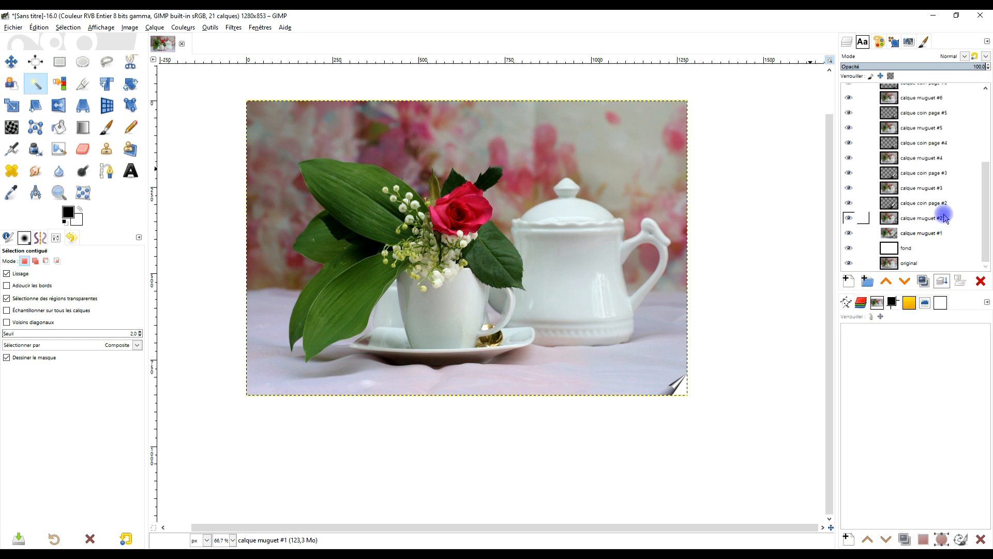
Step: Merge the "calque coin page" layers #2, #3, #4 and #5 down, each into its matching "calque muguet" layer
{"action": "left_click", "coordinate": [937, 204]}
{"action": "left_click", "coordinate": [942, 282]}
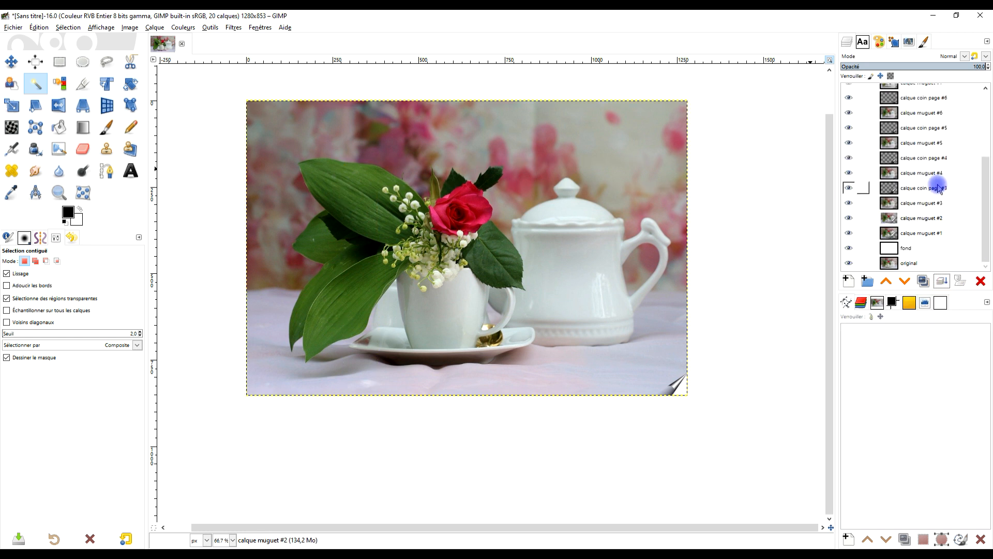
{"action": "left_click", "coordinate": [924, 191]}
{"action": "left_click", "coordinate": [946, 281]}
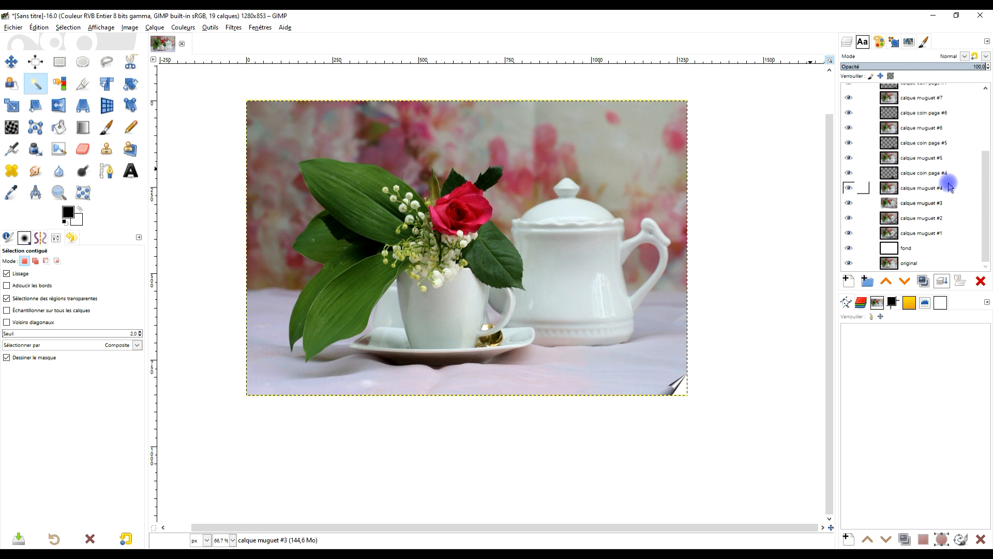
{"action": "left_click", "coordinate": [926, 173]}
{"action": "left_click", "coordinate": [944, 280]}
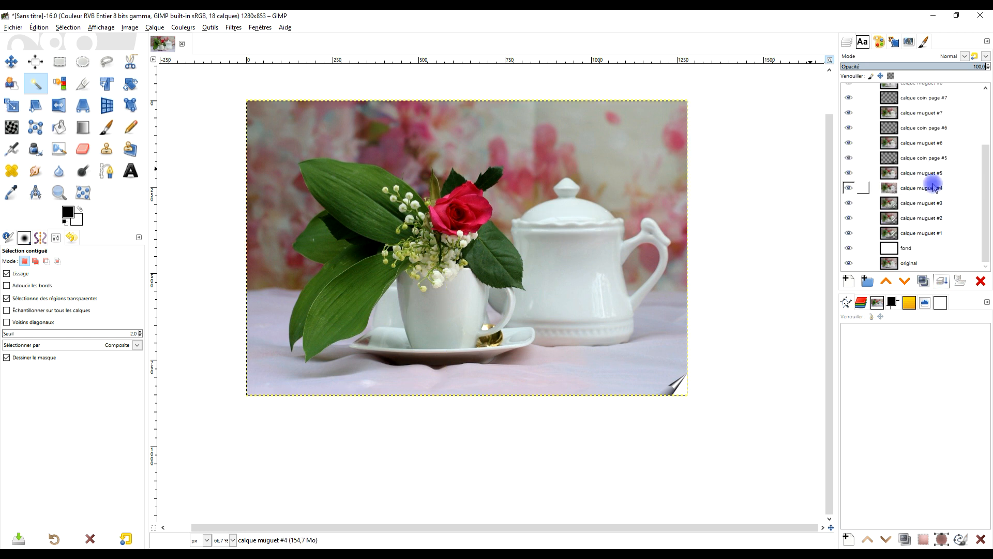
{"action": "left_click", "coordinate": [920, 157]}
{"action": "left_click", "coordinate": [942, 280]}
Step: Merge the "calque coin page" layers #8, #9, #10, #7 and #6 down, each into its matching "calque muguet" layer
{"action": "scroll", "coordinate": [959, 215], "scroll_direction": "up", "scroll_amount": 2}
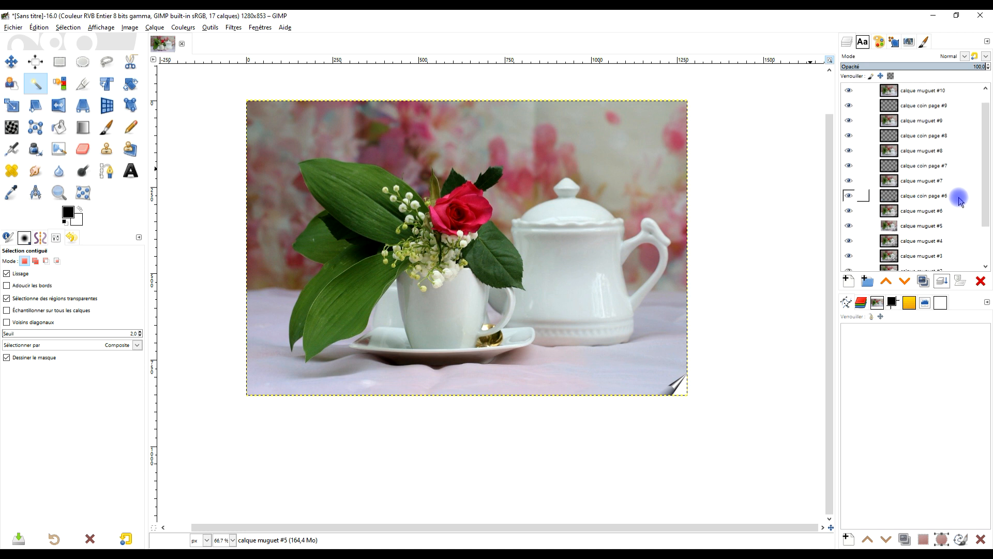
{"action": "left_click", "coordinate": [916, 137]}
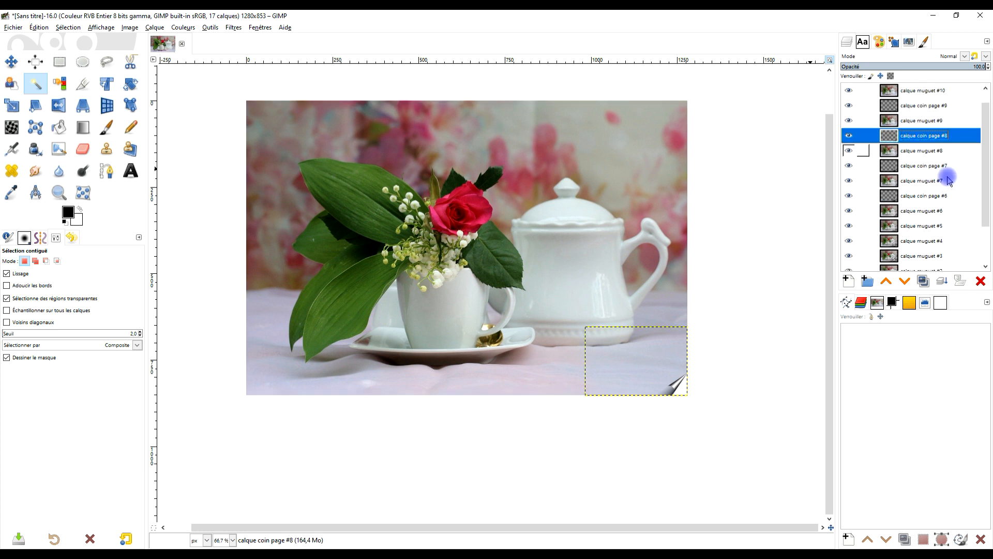
{"action": "left_click", "coordinate": [941, 281]}
{"action": "left_click", "coordinate": [925, 92]}
{"action": "left_click", "coordinate": [941, 280]}
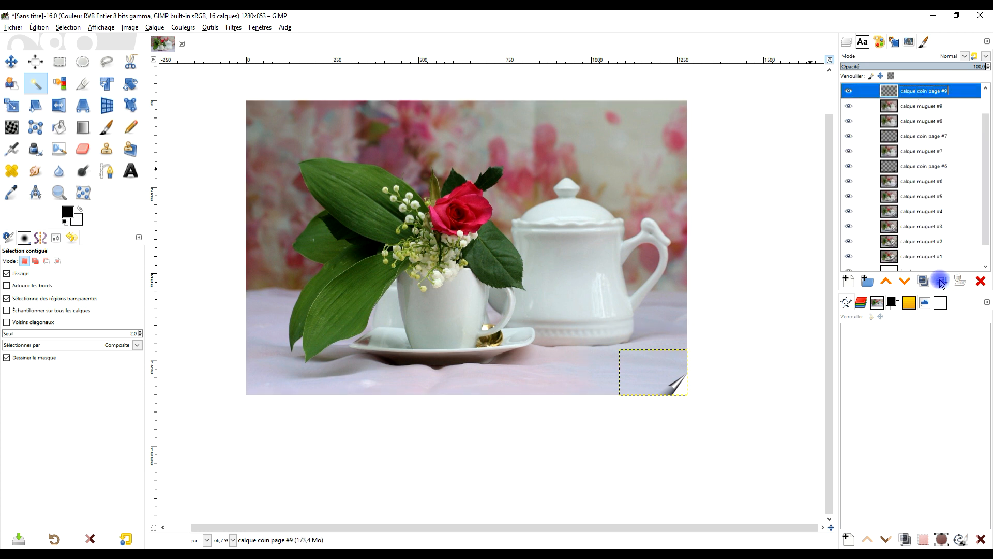
{"action": "left_click", "coordinate": [941, 280]}
{"action": "left_click", "coordinate": [926, 151]}
{"action": "left_click", "coordinate": [924, 136]}
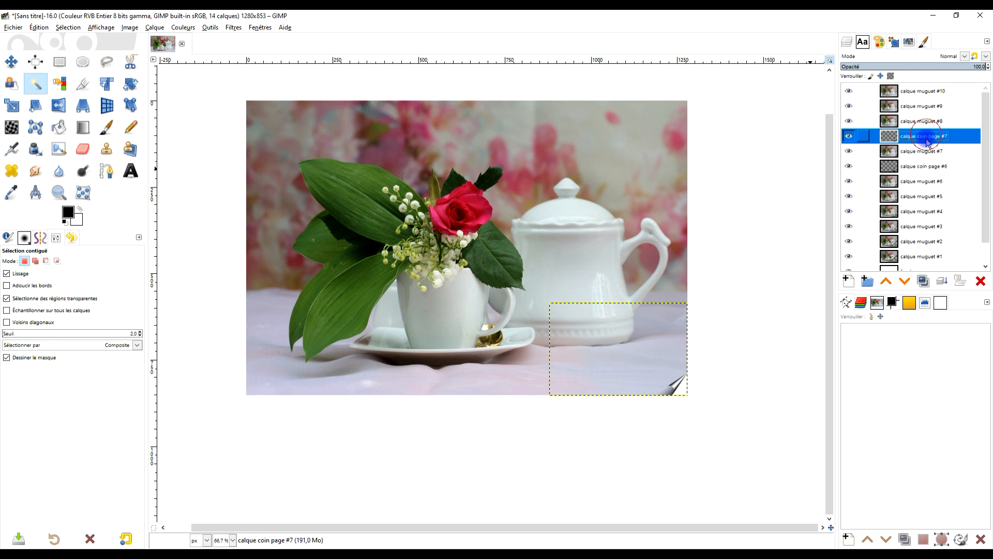
{"action": "left_click", "coordinate": [941, 280]}
{"action": "left_click", "coordinate": [918, 144]}
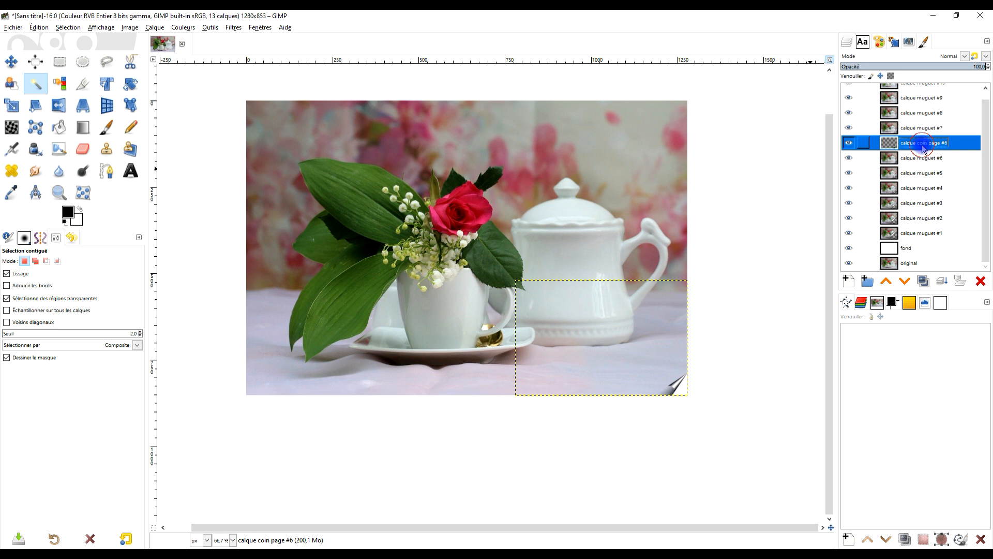
{"action": "left_click", "coordinate": [942, 280]}
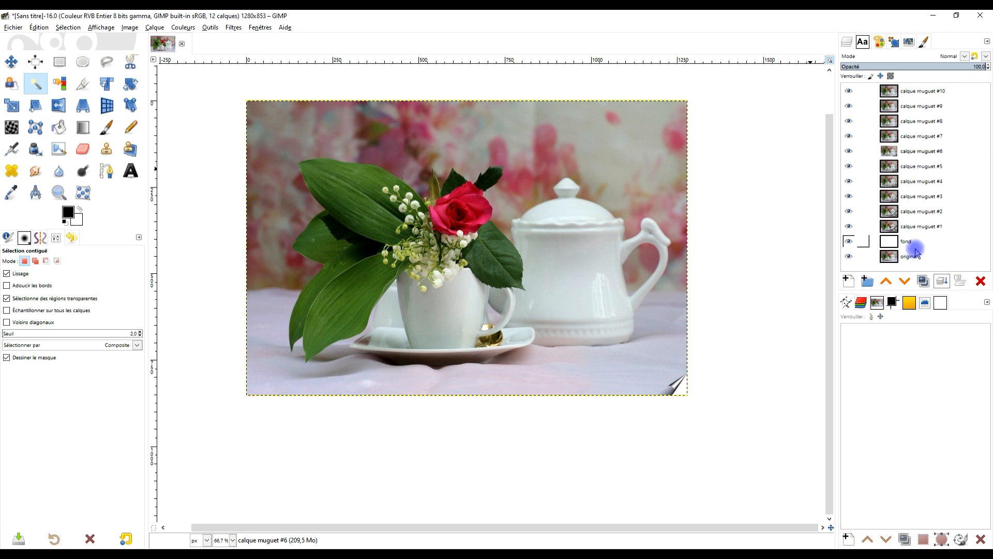
Step: Hide all ten merged "calque muguet" layers, from #10 down to #1
{"action": "left_click", "coordinate": [849, 91]}
{"action": "left_click", "coordinate": [849, 106]}
{"action": "left_click", "coordinate": [848, 121]}
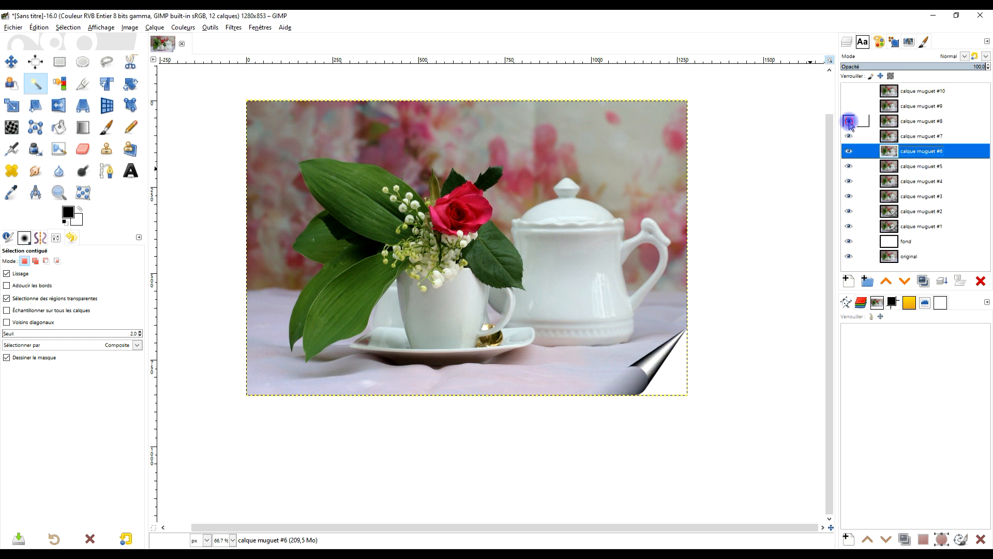
{"action": "left_click", "coordinate": [849, 136]}
{"action": "left_click", "coordinate": [849, 151]}
{"action": "left_click", "coordinate": [848, 166]}
{"action": "left_click", "coordinate": [848, 181]}
{"action": "left_click", "coordinate": [849, 196]}
{"action": "left_click", "coordinate": [849, 211]}
{"action": "left_click", "coordinate": [849, 226]}
Step: Hide the "original" layer and delete it, keeping the white "fond" layer visible
{"action": "left_click", "coordinate": [849, 241]}
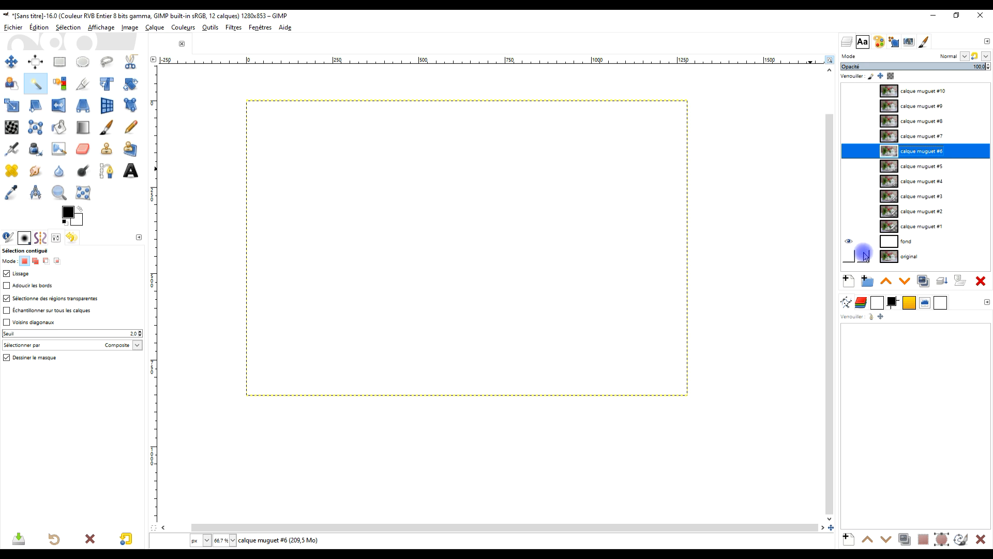
{"action": "left_click", "coordinate": [864, 256]}
{"action": "left_click", "coordinate": [981, 280]}
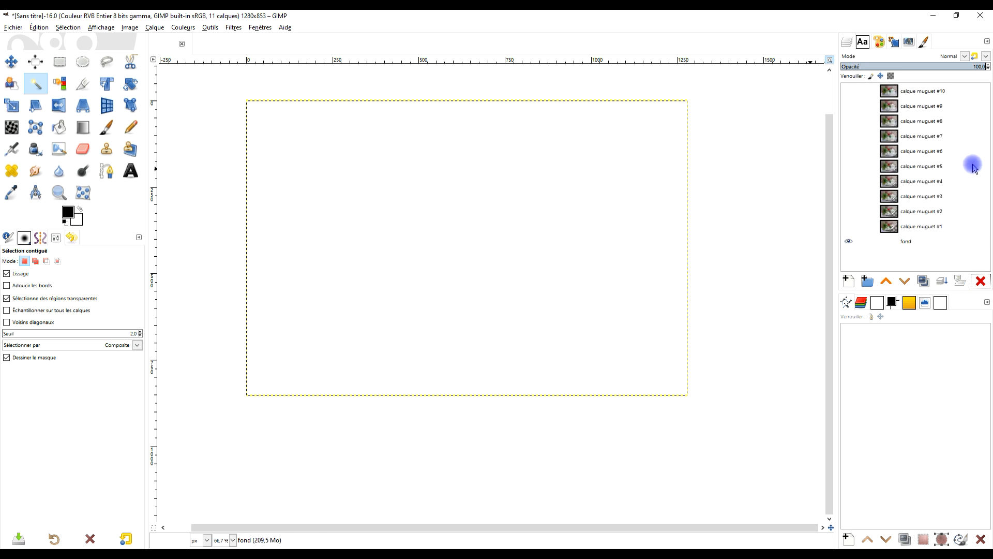
Step: Preview the page-curl sequence by showing "calque muguet" layers #1 through #10 in turn, and return to only "fond" visible
{"action": "left_click", "coordinate": [849, 228]}
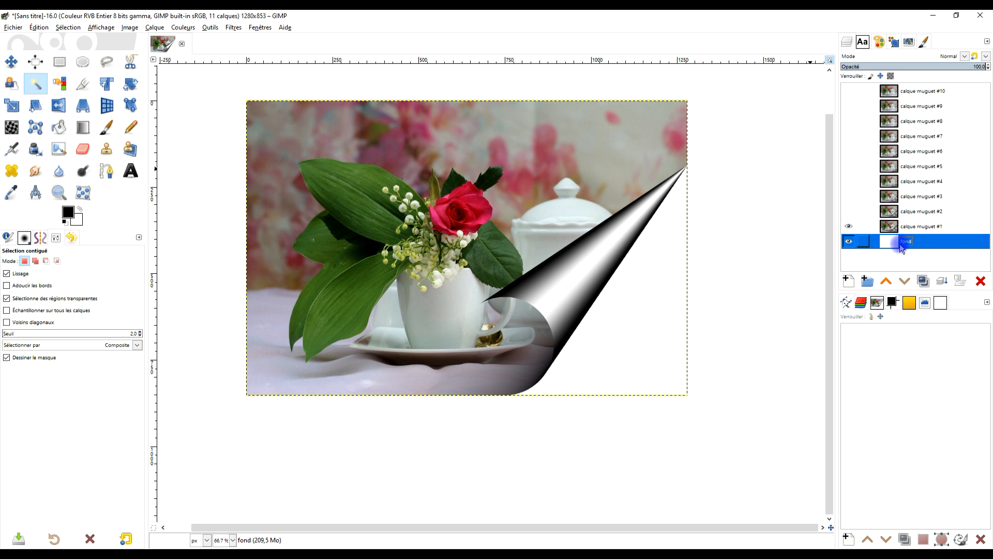
{"action": "left_click", "coordinate": [849, 211]}
{"action": "left_click", "coordinate": [848, 196]}
{"action": "left_click", "coordinate": [849, 181]}
{"action": "left_click", "coordinate": [848, 166]}
{"action": "left_click", "coordinate": [848, 151]}
{"action": "left_click", "coordinate": [849, 136]}
{"action": "left_click", "coordinate": [849, 121]}
{"action": "left_click", "coordinate": [848, 106]}
{"action": "left_click", "coordinate": [850, 91]}
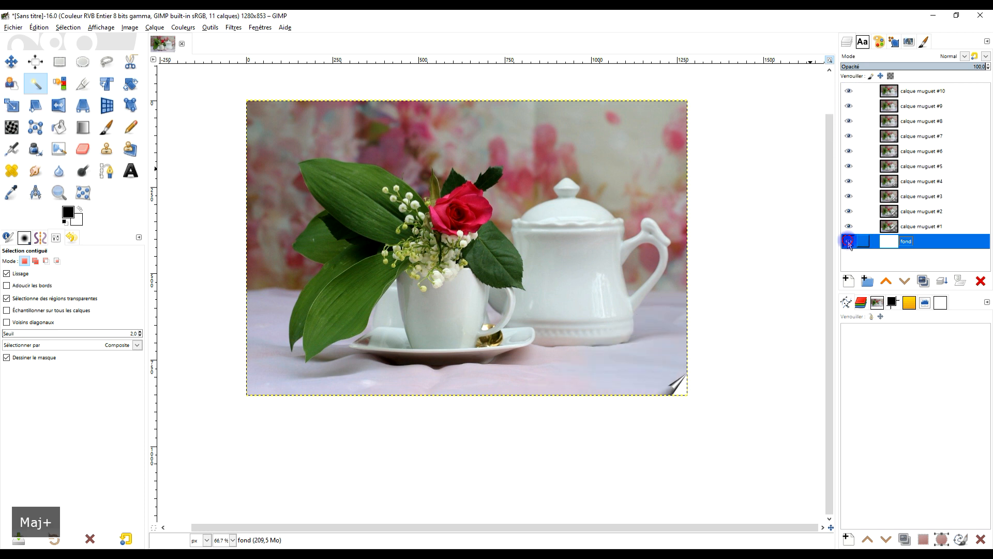
{"action": "left_click", "coordinate": [849, 241], "text": "shift"}
Step: With "fond" selected and "calque muguet #1" shown, add the text "Bon" in the white area uncovered by the curl
{"action": "left_click", "coordinate": [921, 241]}
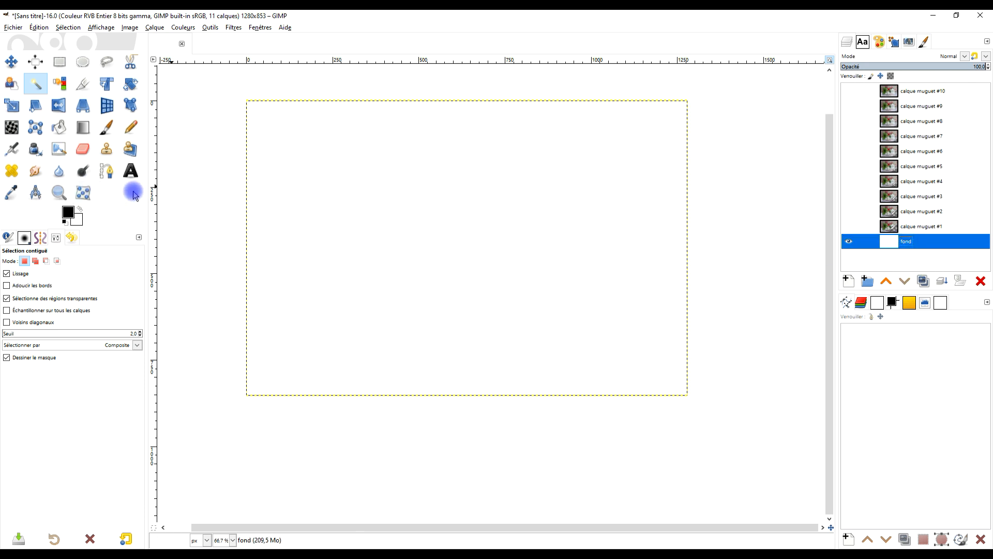
{"action": "left_click", "coordinate": [130, 171]}
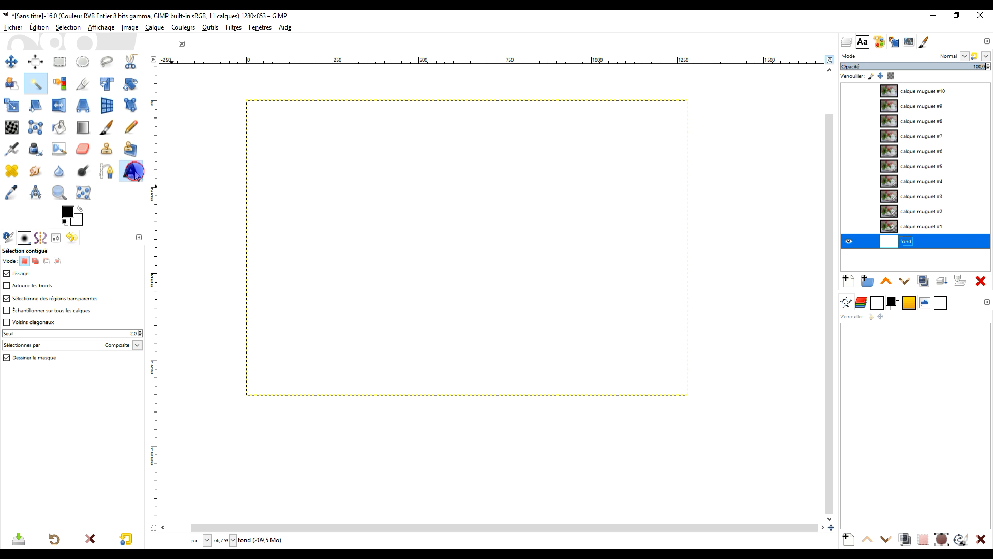
{"action": "left_click", "coordinate": [847, 227]}
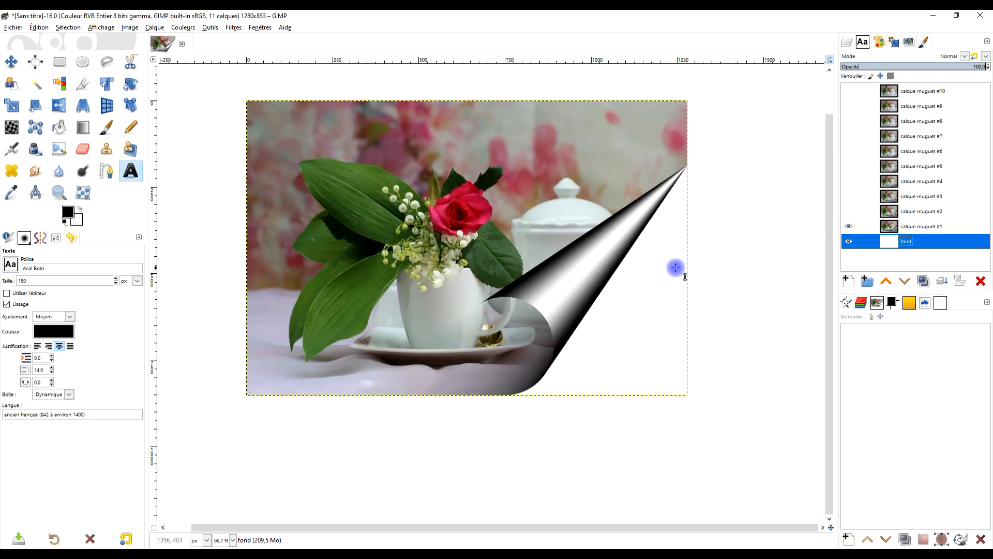
{"action": "left_click", "coordinate": [607, 294]}
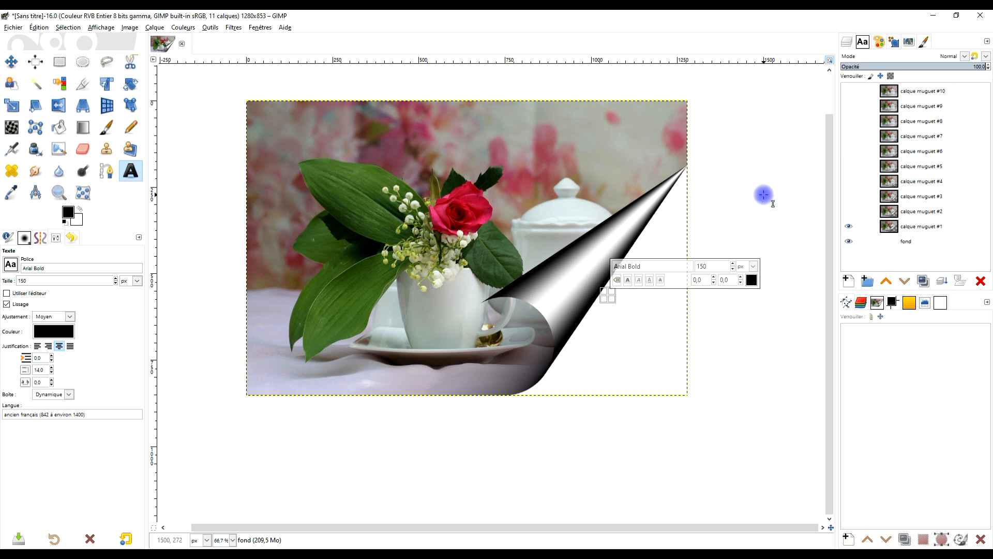
{"action": "type", "text": "Bon"}
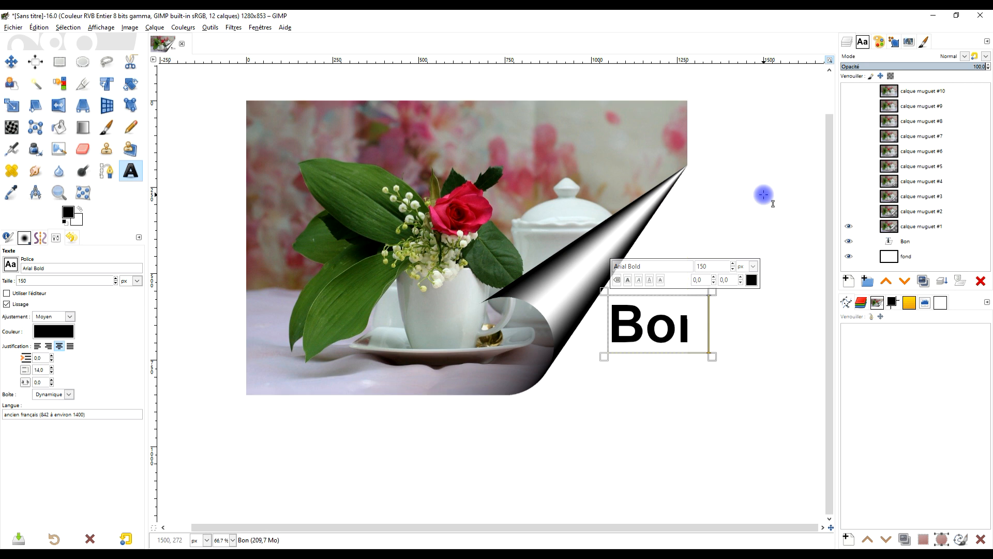
Step: Set the whole "Bon" text to the Segoe Script font at a size of 64 px
{"action": "key", "text": "ctrl+a"}
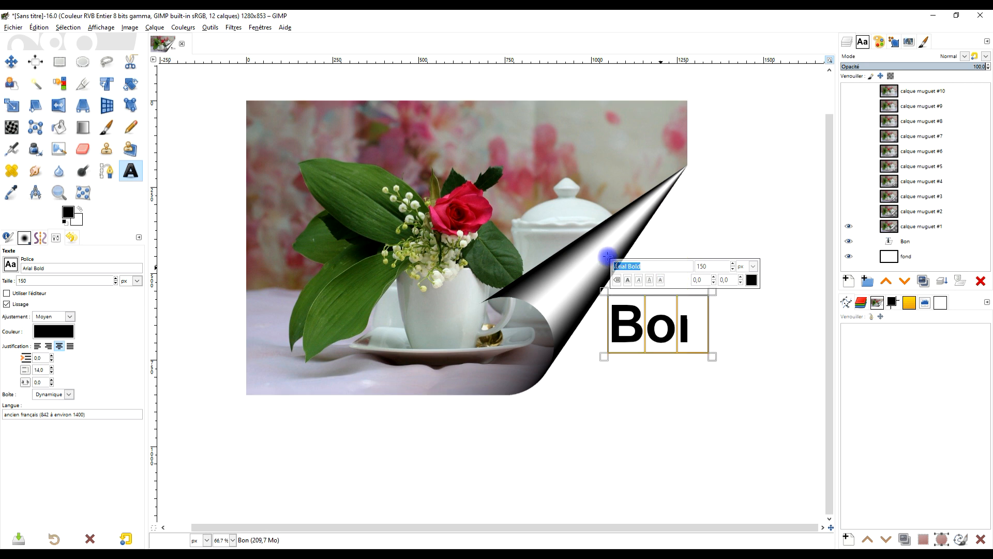
{"action": "type", "text": "E"}
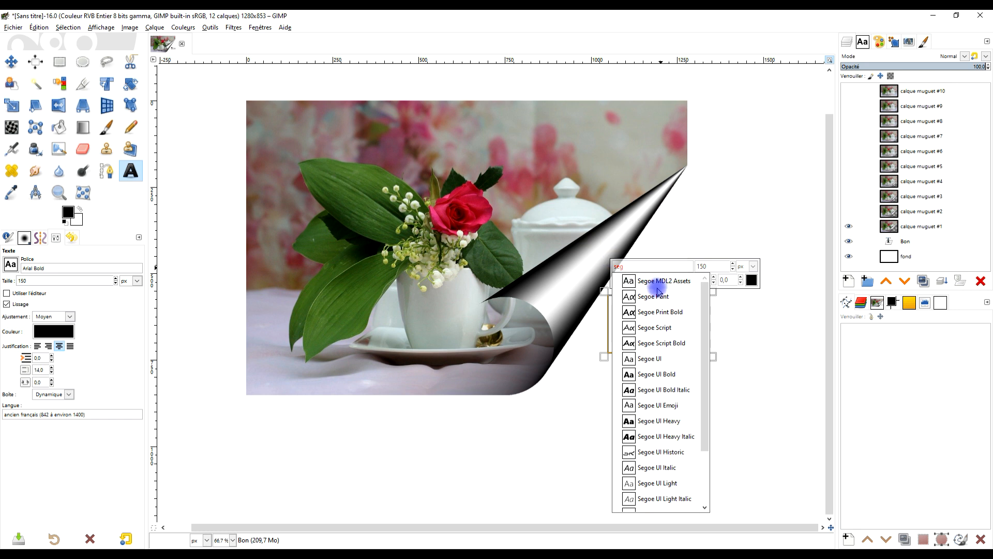
{"action": "left_click", "coordinate": [662, 327]}
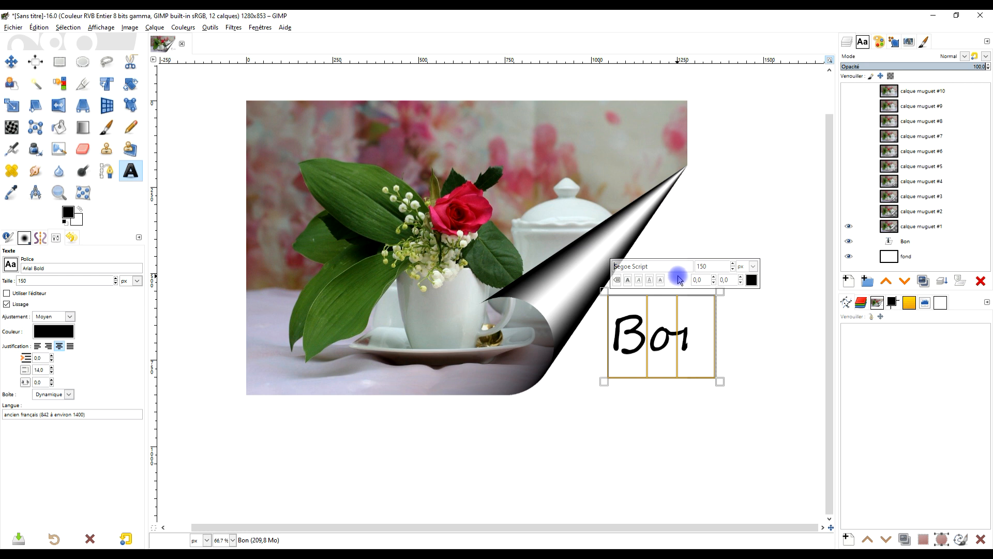
{"action": "left_click", "coordinate": [731, 269]}
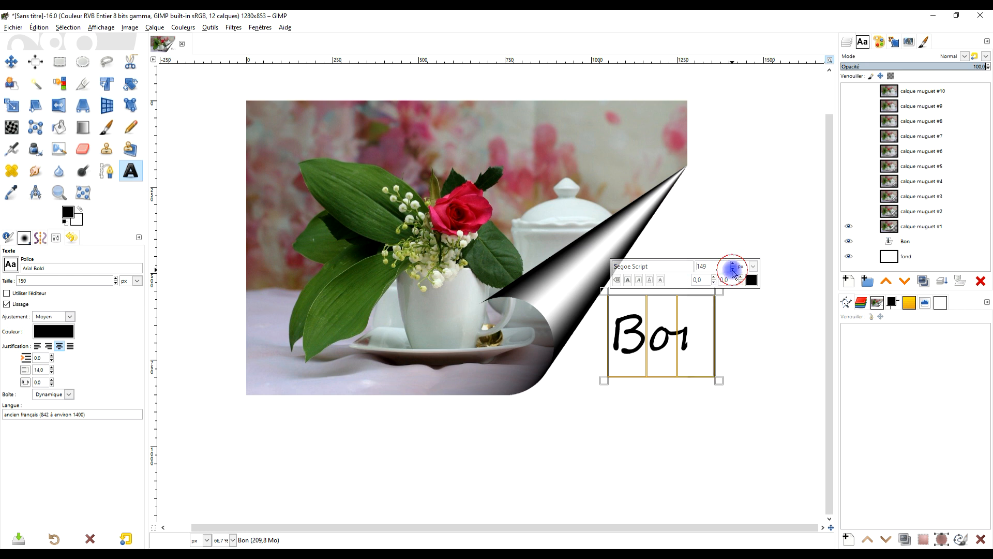
{"action": "left_click", "coordinate": [732, 269]}
{"action": "left_click", "coordinate": [731, 270]}
{"action": "left_click", "coordinate": [732, 269]}
{"action": "left_click", "coordinate": [732, 269]}
{"action": "left_click", "coordinate": [732, 269]}
{"action": "left_click", "coordinate": [732, 269]}
{"action": "left_click", "coordinate": [731, 269]}
{"action": "left_click", "coordinate": [732, 269]}
{"action": "left_click", "coordinate": [732, 270]}
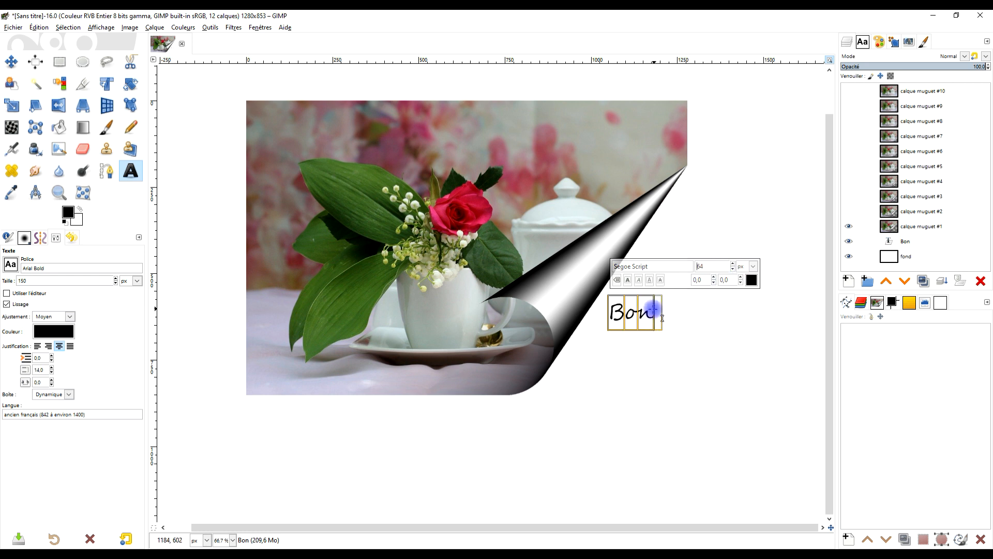
Step: Add "1er mai" on a new line below "Bon"
{"action": "key", "text": "Return"}
{"action": "key", "text": "Return"}
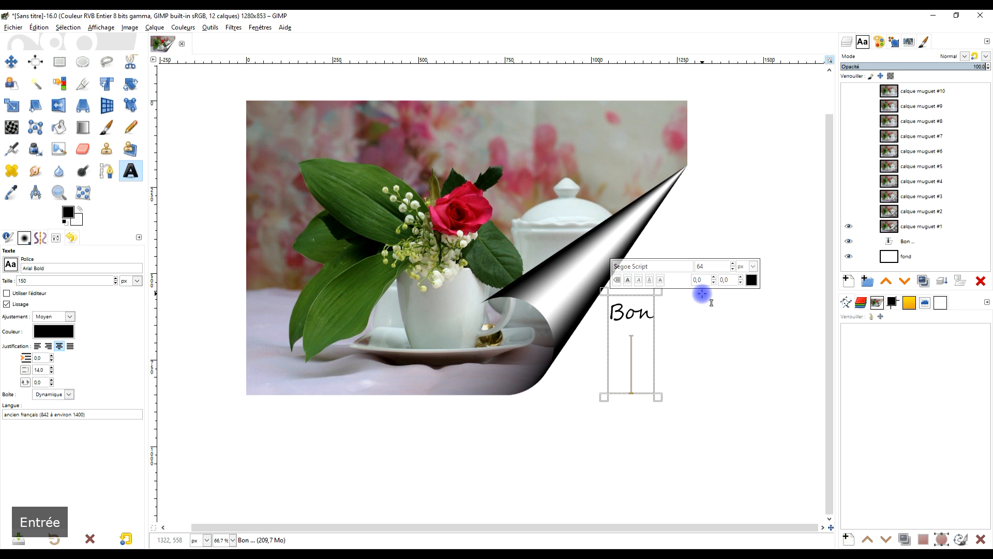
{"action": "type", "text": "1er "}
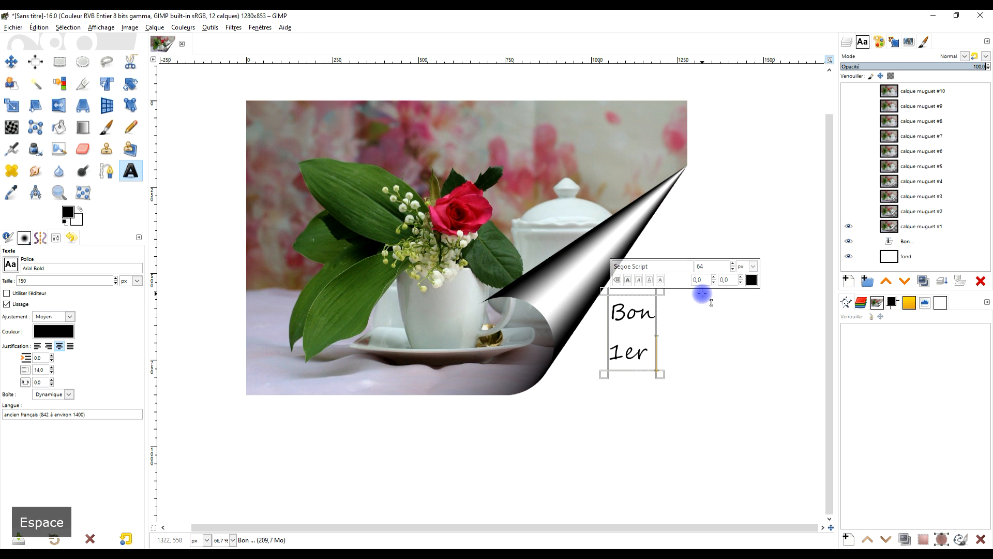
{"action": "type", "text": "ma"}
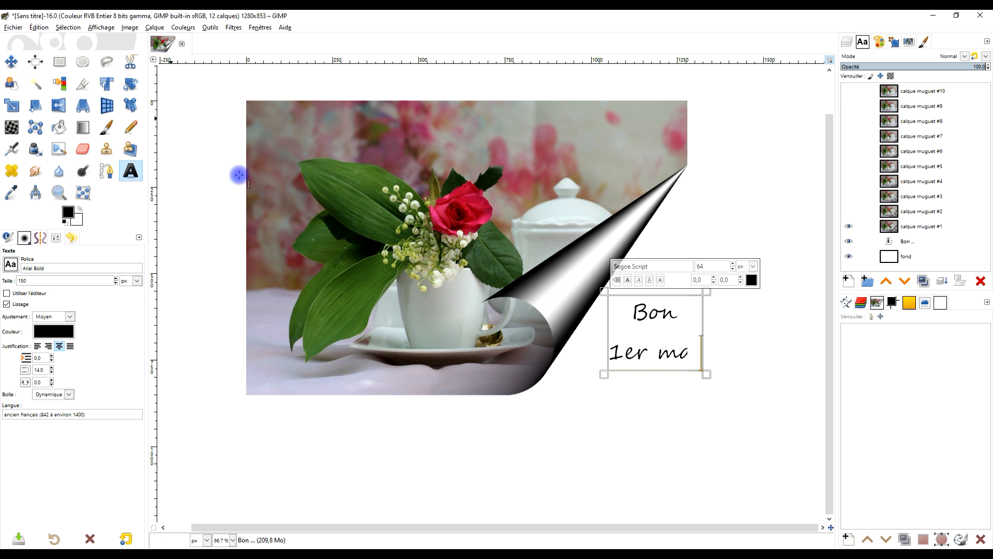
Step: Try left justification on both text lines, and settle on right justification
{"action": "key", "text": "ctrl+a"}
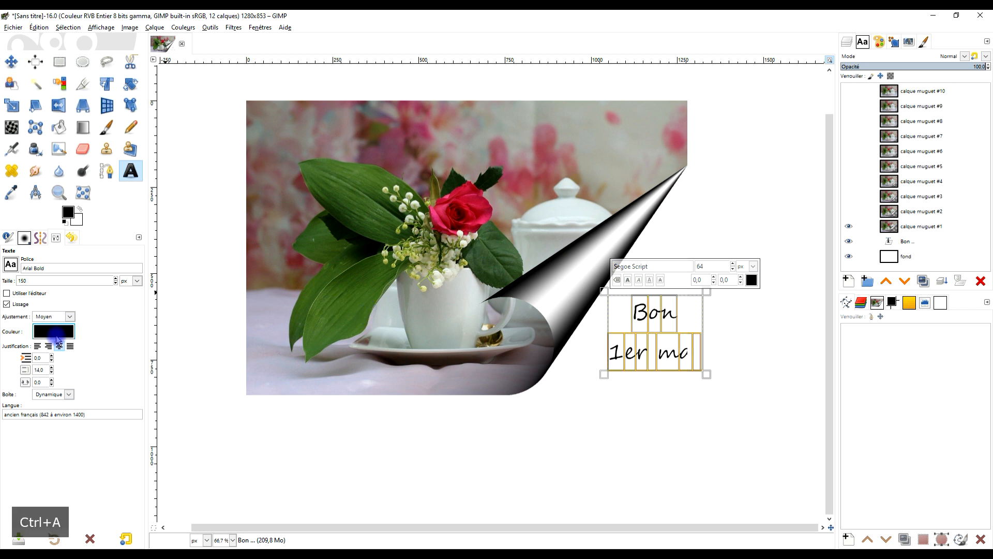
{"action": "left_click", "coordinate": [37, 345]}
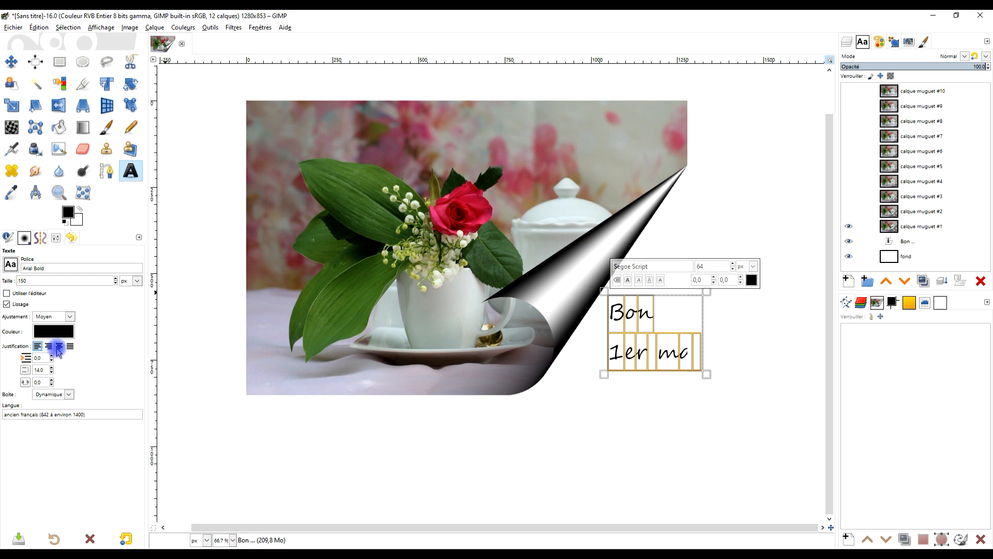
{"action": "left_click", "coordinate": [48, 345]}
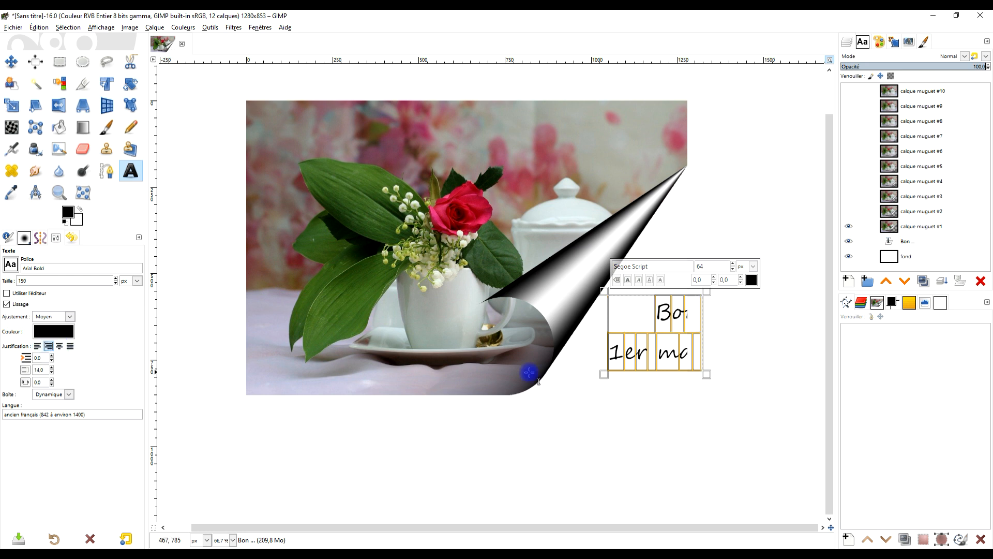
Step: Resize the text box so "1er mai" fits inside the image edge, and move the text upward in the white area
{"action": "left_click_drag", "start_coordinate": [601, 332], "coordinate": [578, 333]}
{"action": "left_click_drag", "start_coordinate": [707, 339], "coordinate": [681, 337]}
{"action": "scroll", "coordinate": [686, 325], "scroll_direction": "up", "scroll_amount": 2}
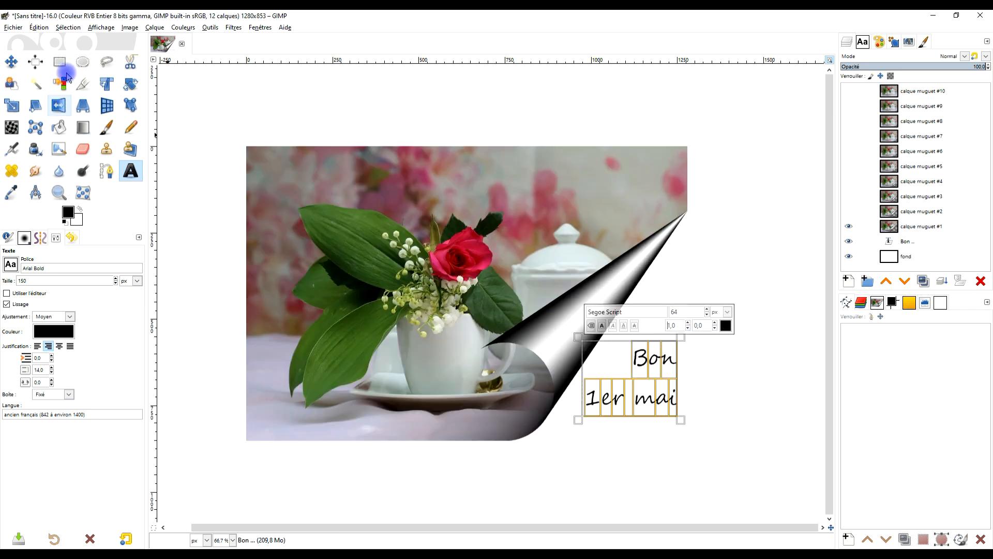
{"action": "left_click", "coordinate": [10, 62]}
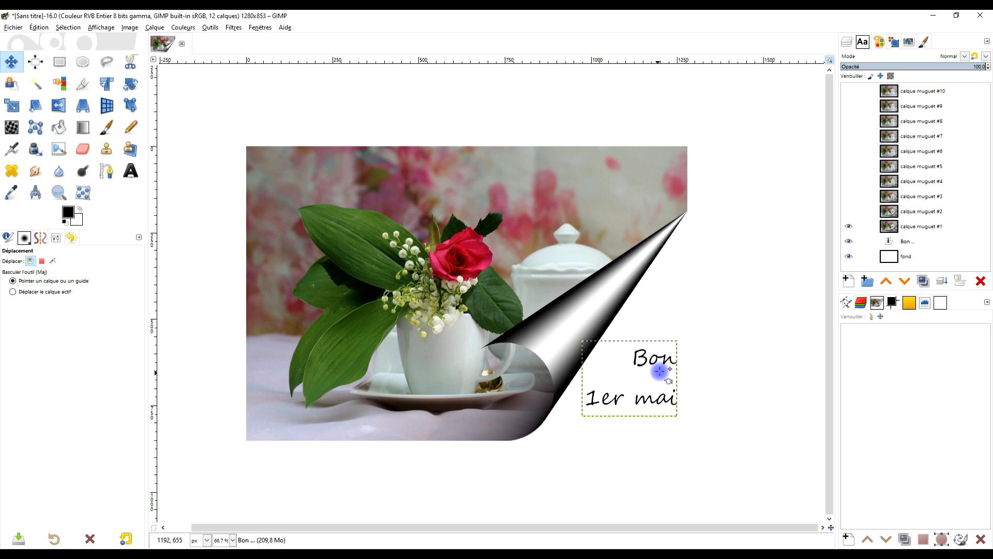
{"action": "left_click_drag", "start_coordinate": [659, 370], "coordinate": [660, 341]}
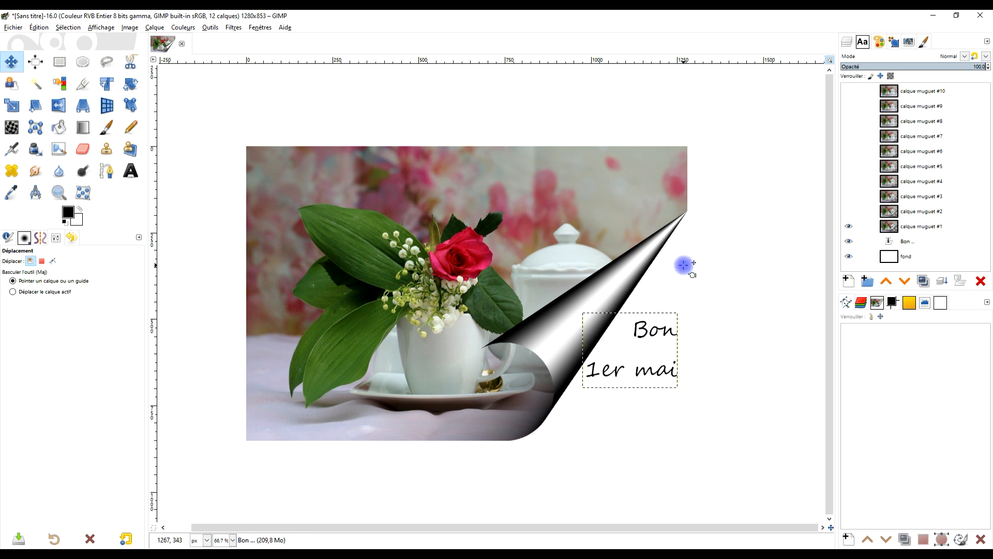
Step: Reopen the greeting text layer for editing and try to insert "Je" before "Bon", undoing the insertion
{"action": "left_click", "coordinate": [900, 244]}
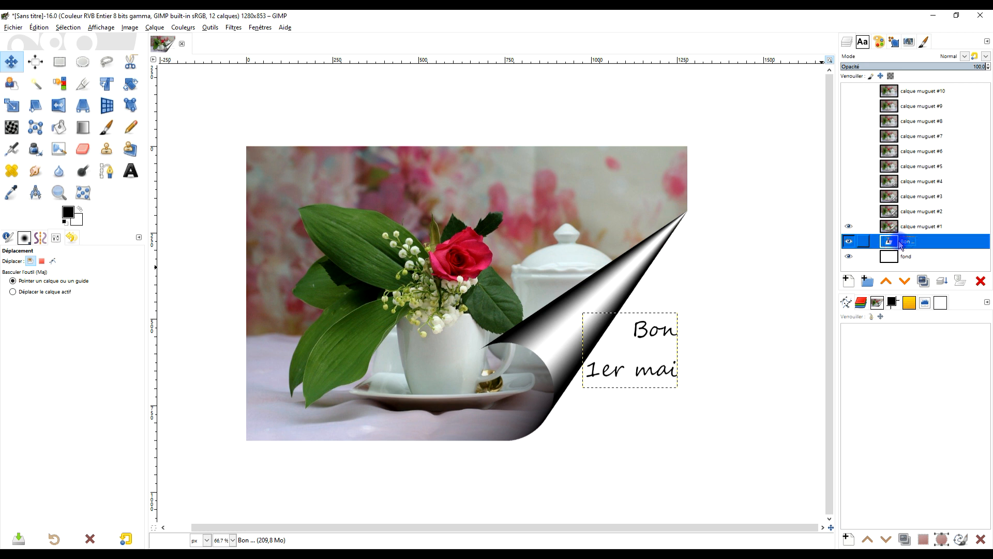
{"action": "left_click", "coordinate": [124, 172]}
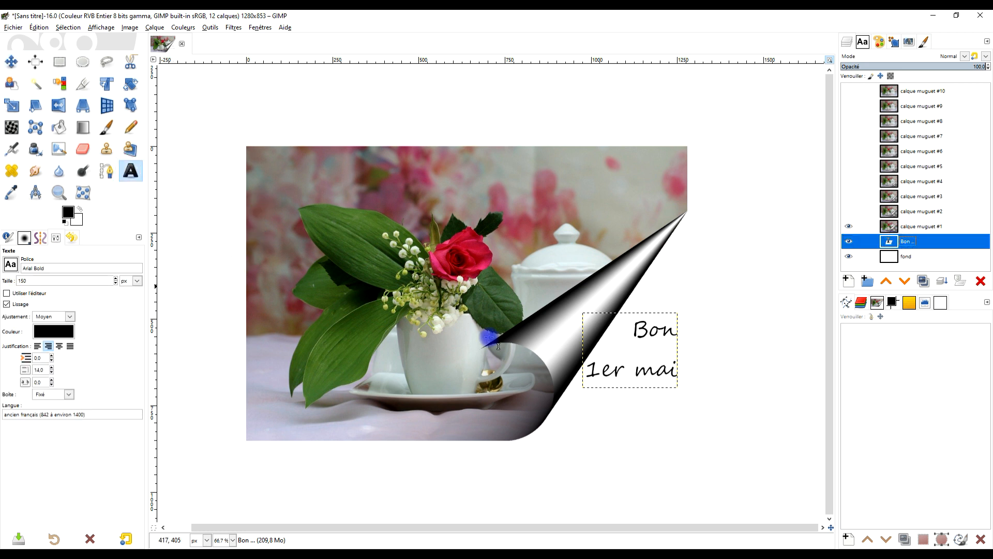
{"action": "left_click", "coordinate": [647, 331]}
{"action": "left_click", "coordinate": [683, 329]}
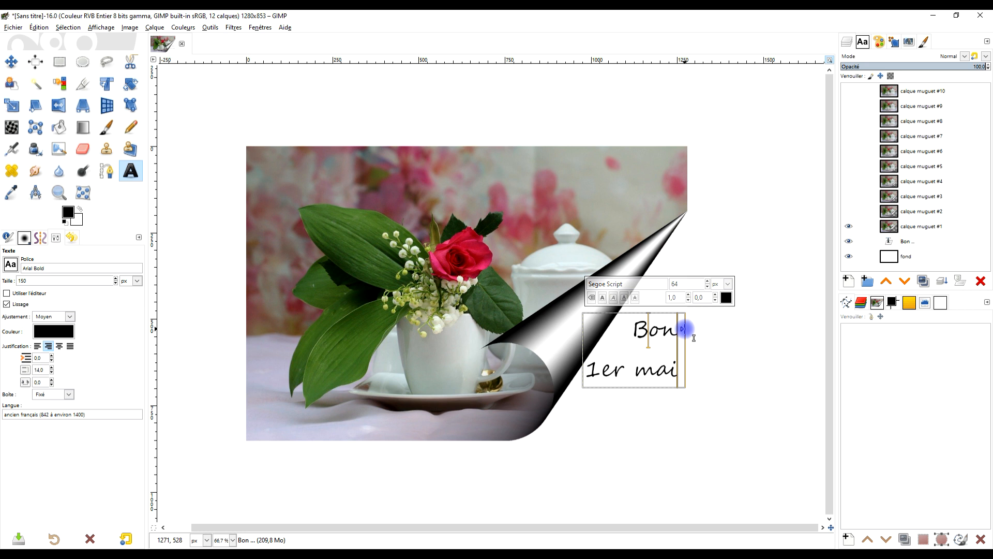
{"action": "key", "text": "Right"}
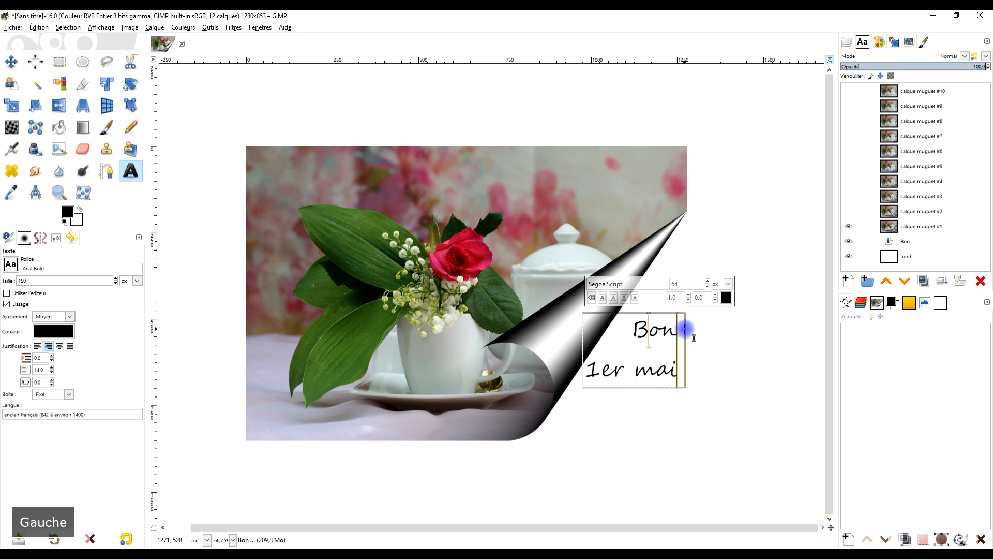
{"action": "type", "text": "Je"}
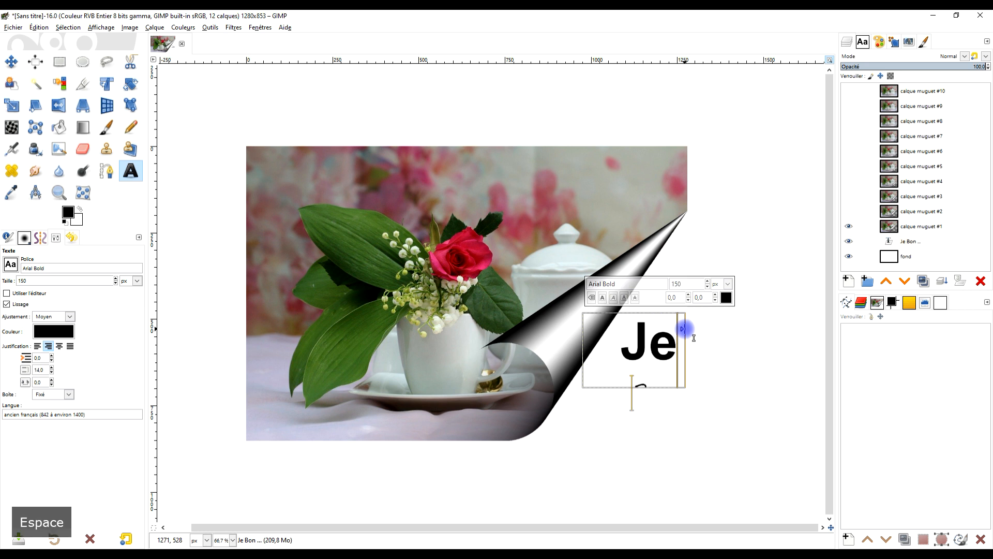
{"action": "key", "text": "ctrl+z"}
Step: Insert "Je vous" at the start of the greeting in the existing Segoe Script style, removing the leading "B"
{"action": "key", "text": "Left"}
{"action": "key", "text": "Up"}
{"action": "key", "text": "Right"}
{"action": "type", "text": "Je"}
{"action": "key", "text": "Home"}
{"action": "key", "text": "Delete"}
{"action": "key", "text": "End"}
{"action": "key", "text": "Left"}
{"action": "key", "text": "Left"}
{"action": "type", "text": "vous"}
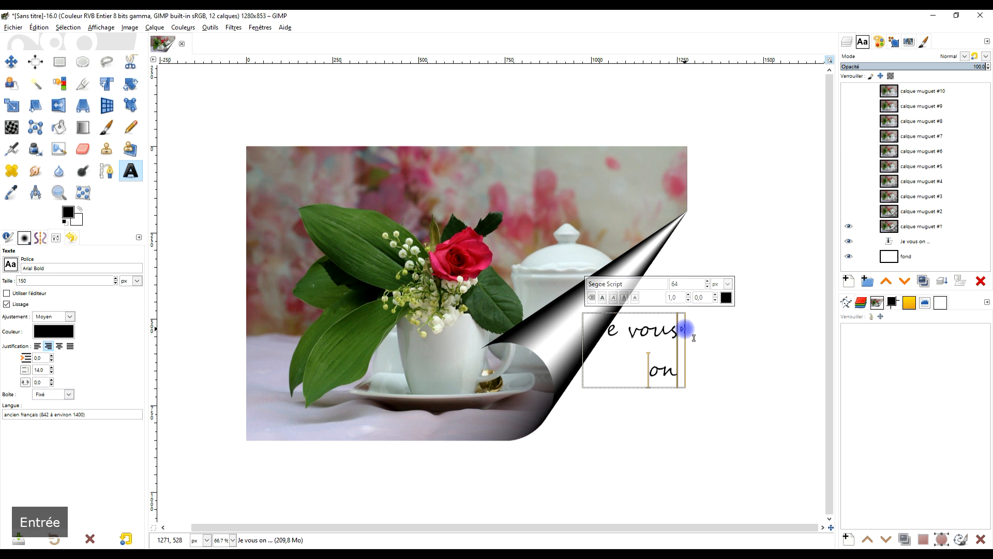
Step: Continue the greeting with "souhaite" and "un" on separate lines after "Je vous"
{"action": "type", "text": " souhait"}
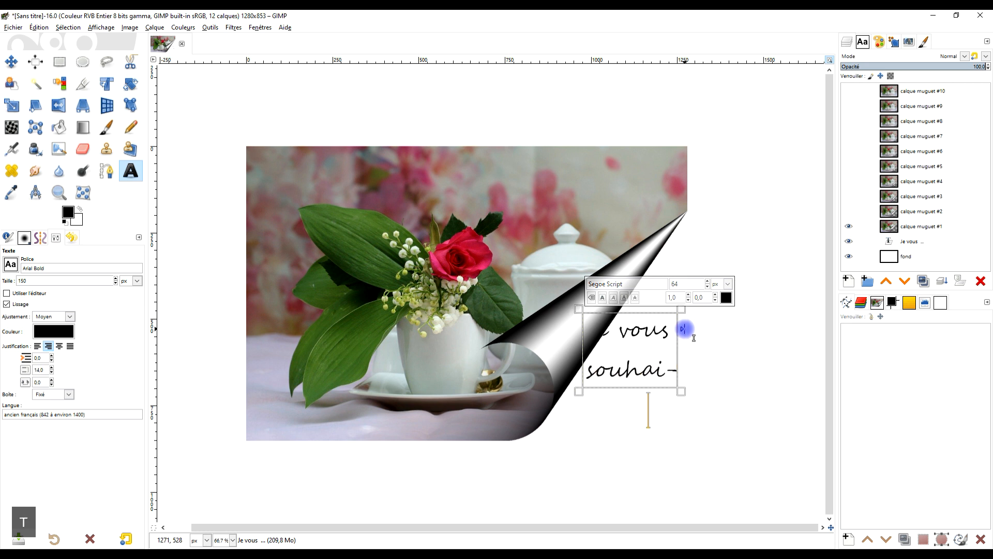
{"action": "key", "text": "Return"}
{"action": "type", "text": "n"}
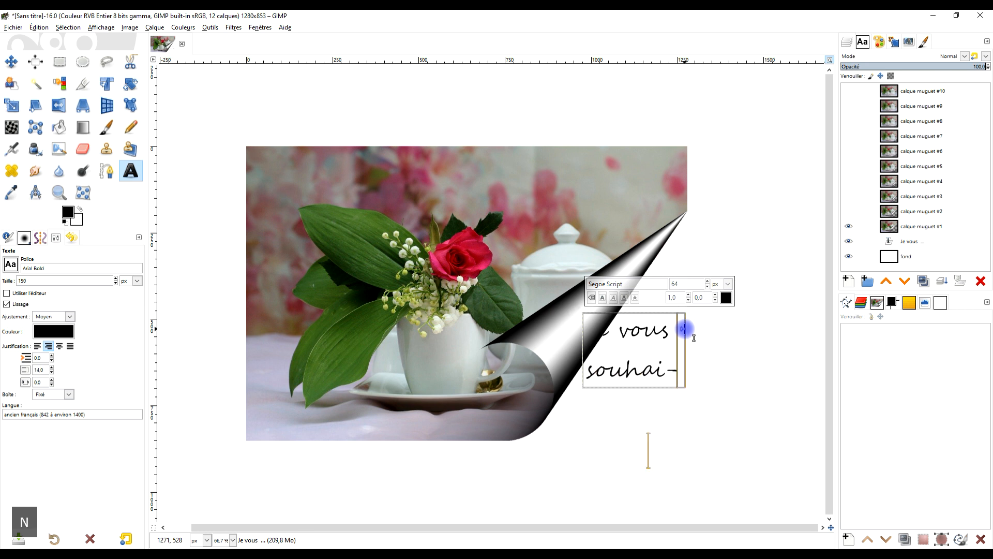
{"action": "key", "text": "Delete"}
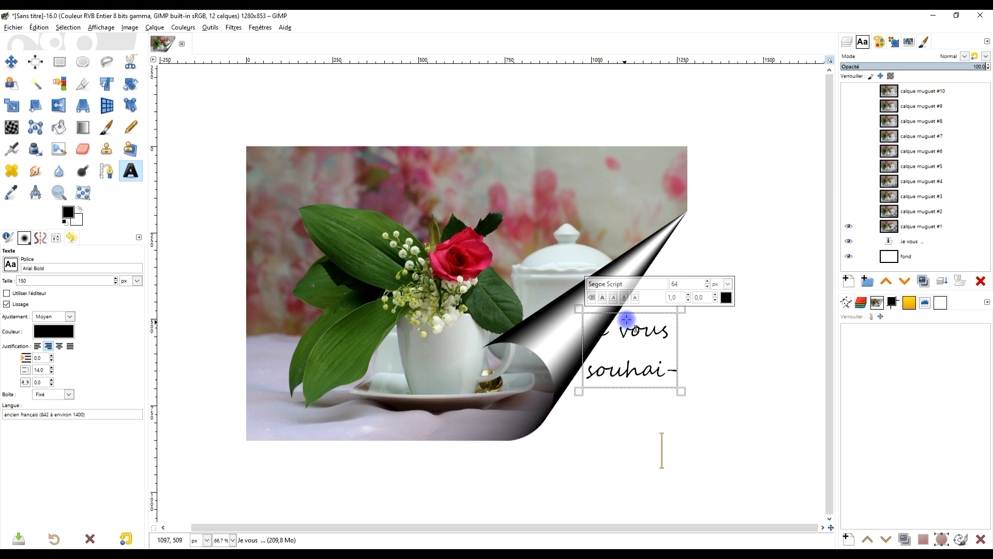
Step: Enlarge the text box upward, downward and to both sides so the four greeting lines fit
{"action": "left_click_drag", "start_coordinate": [636, 306], "coordinate": [650, 227]}
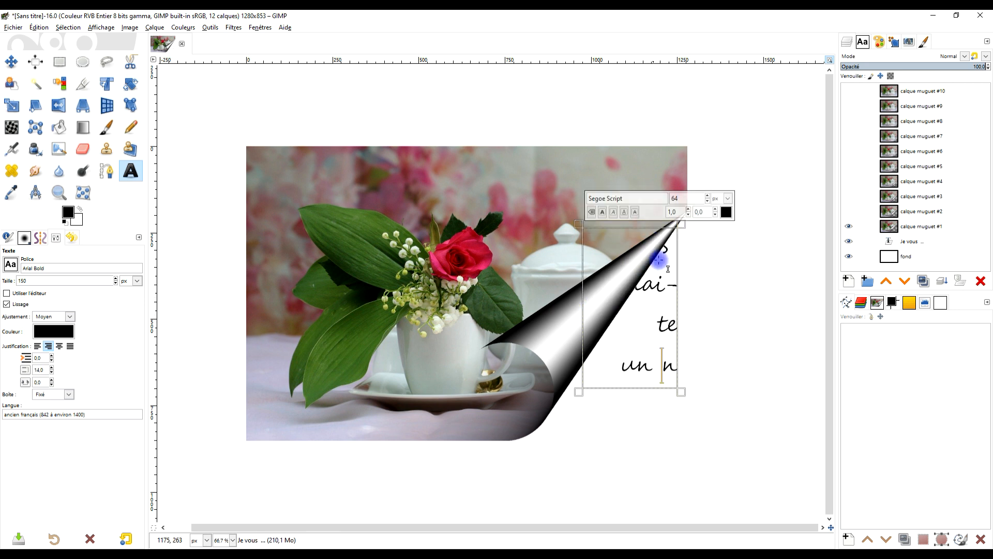
{"action": "left_click_drag", "start_coordinate": [682, 337], "coordinate": [690, 337]}
{"action": "left_click_drag", "start_coordinate": [607, 396], "coordinate": [611, 441]}
{"action": "left_click_drag", "start_coordinate": [597, 324], "coordinate": [550, 319]}
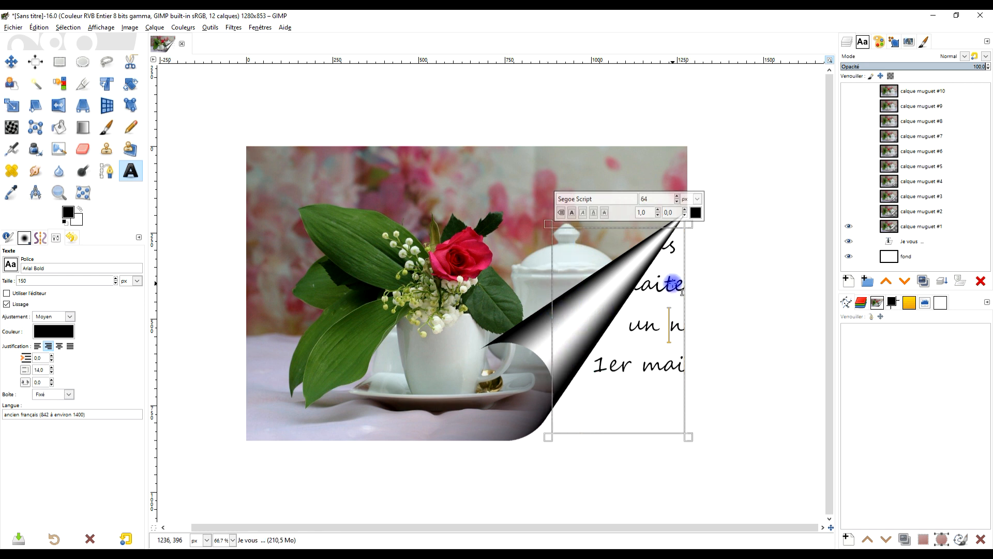
Step: Reduce the size of the whole greeting text to 55 px
{"action": "key", "text": "ctrl+a"}
{"action": "left_click", "coordinate": [677, 202]}
{"action": "left_click", "coordinate": [677, 201]}
{"action": "left_click", "coordinate": [676, 202]}
{"action": "left_click", "coordinate": [676, 201]}
{"action": "left_click", "coordinate": [676, 202]}
Step: Lower the top edge of the text box and break the first line between "Je" and "vous"
{"action": "left_click", "coordinate": [644, 243]}
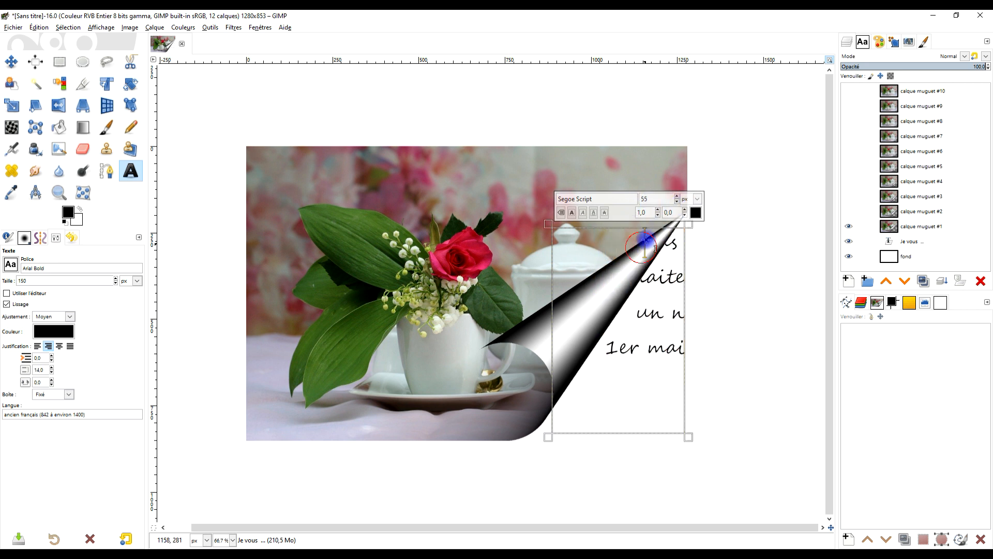
{"action": "left_click_drag", "start_coordinate": [641, 223], "coordinate": [644, 283]}
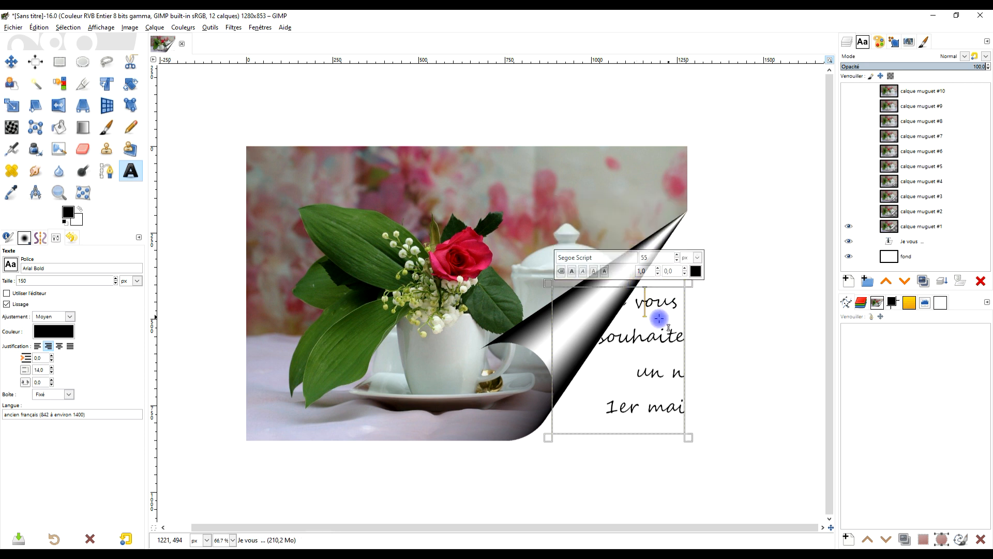
{"action": "key", "text": "Return"}
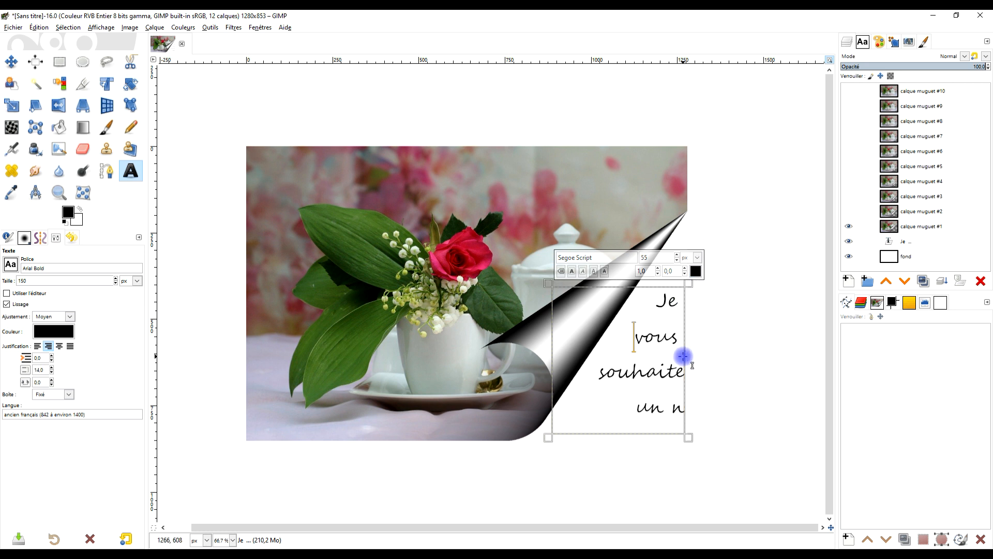
Step: Set the whole greeting to 56 px, and extend its text box upward and shift it slightly left to fit "1er mai"
{"action": "key", "text": "ctrl+a"}
{"action": "left_click", "coordinate": [676, 255]}
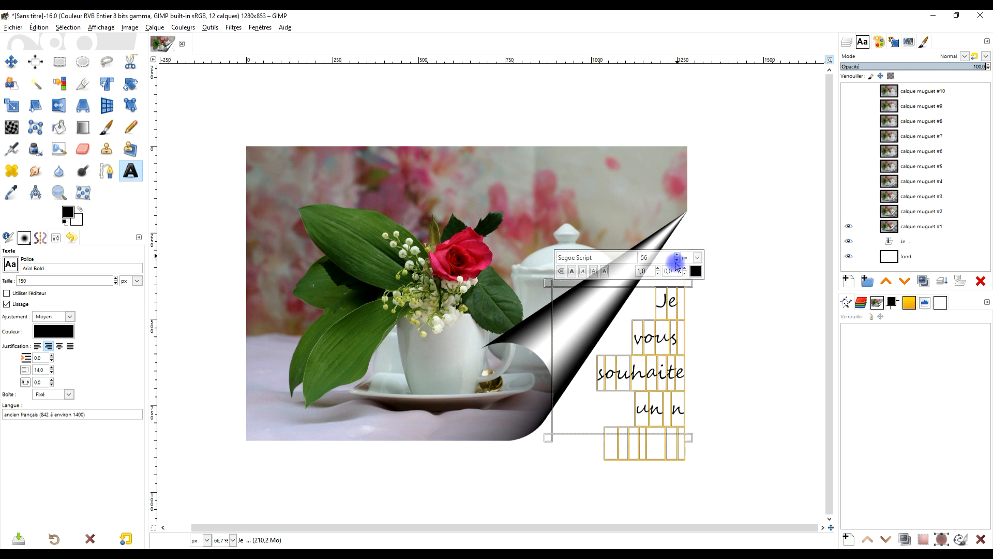
{"action": "left_click_drag", "start_coordinate": [618, 284], "coordinate": [650, 253]}
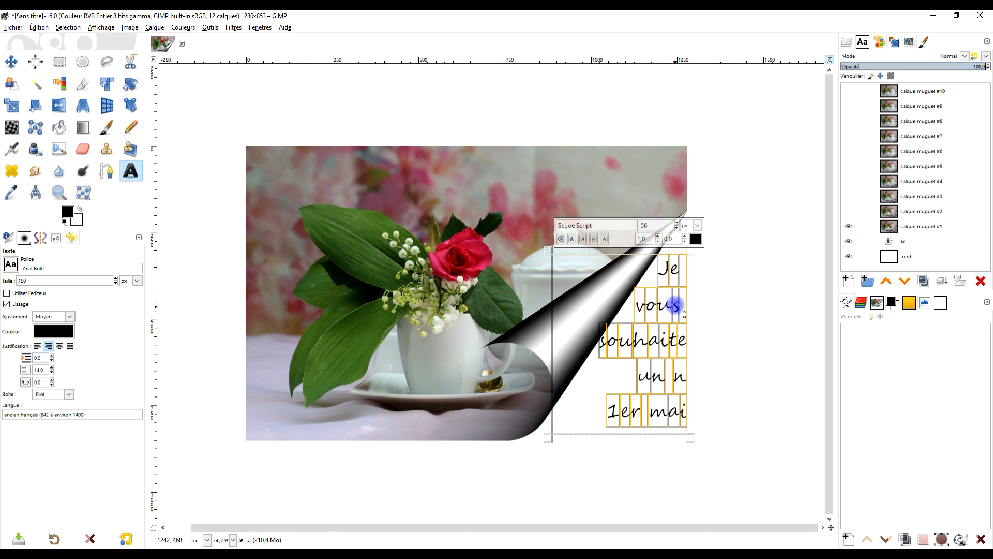
{"action": "left_click_drag", "start_coordinate": [556, 357], "coordinate": [680, 349]}
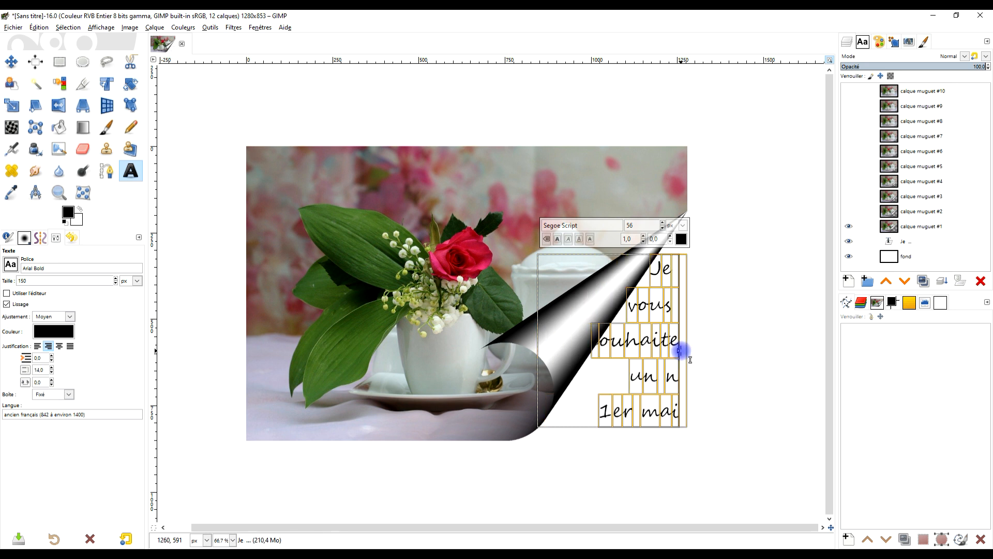
Step: Reduce the size of the whole greeting text to 47 px
{"action": "left_click", "coordinate": [663, 226]}
{"action": "left_click", "coordinate": [663, 228]}
{"action": "left_click", "coordinate": [663, 229]}
{"action": "left_click", "coordinate": [663, 228]}
{"action": "left_click", "coordinate": [662, 228]}
{"action": "left_click", "coordinate": [662, 229]}
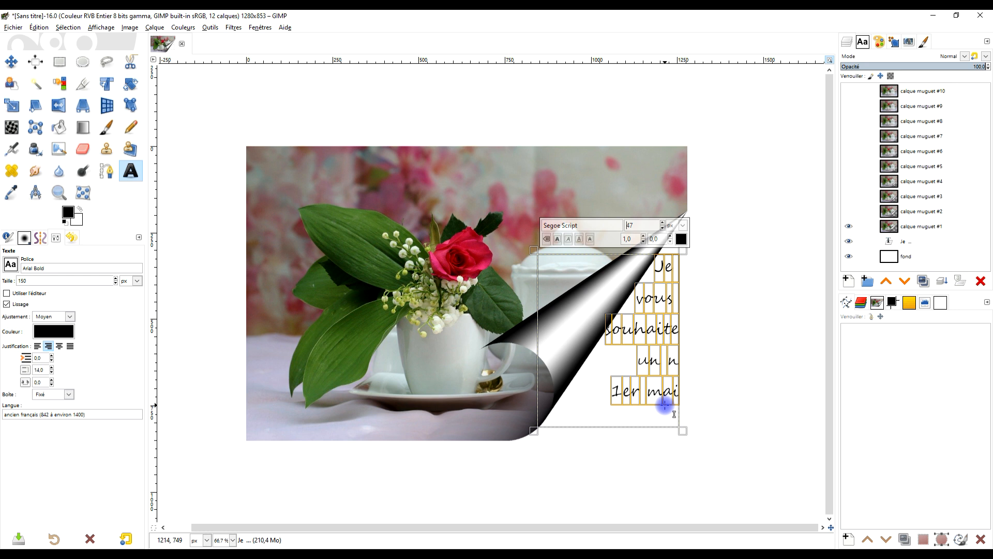
Step: Replace the stray "n" after "un" with "bon", keeping "1er mai" on its own line
{"action": "key", "text": "Delete"}
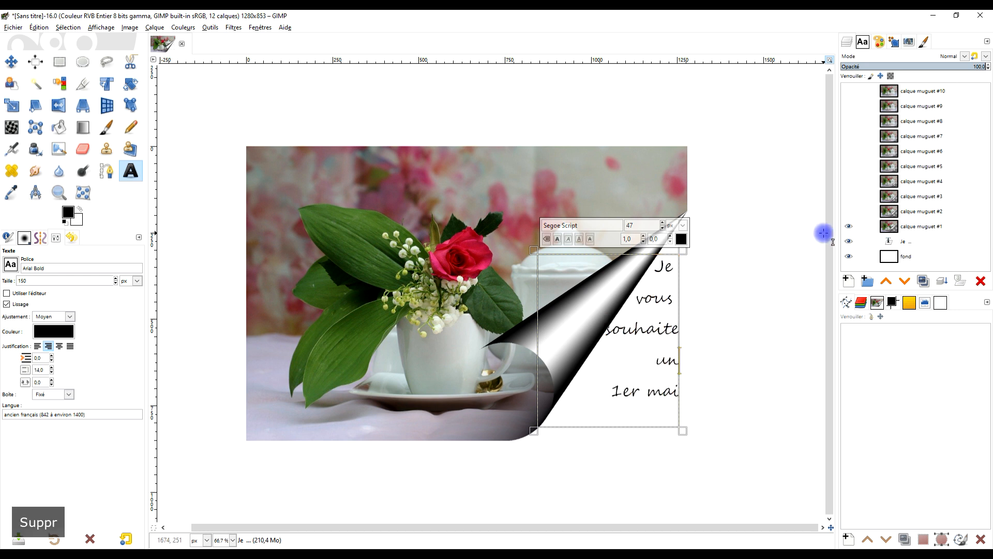
{"action": "type", "text": "bon"}
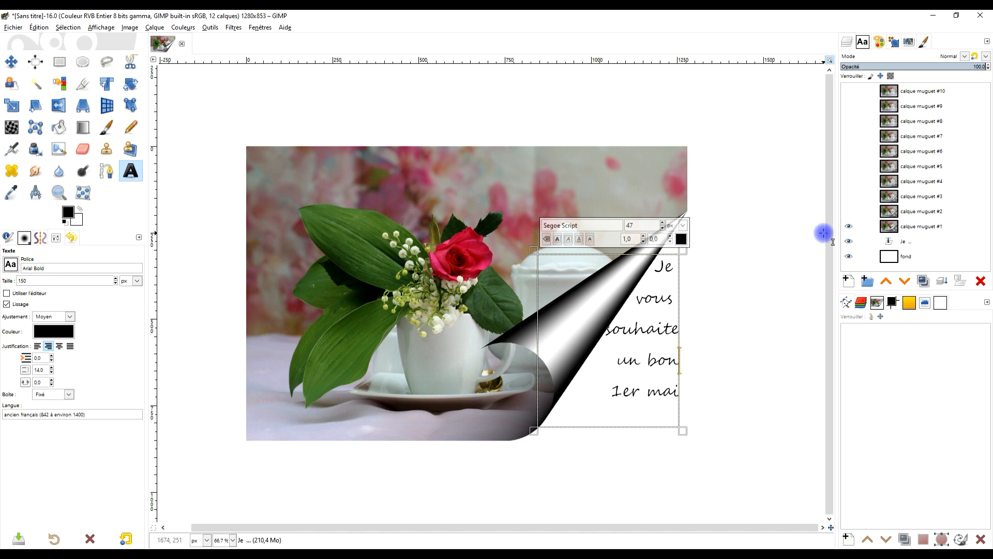
{"action": "key", "text": "Delete"}
{"action": "key", "text": "Return"}
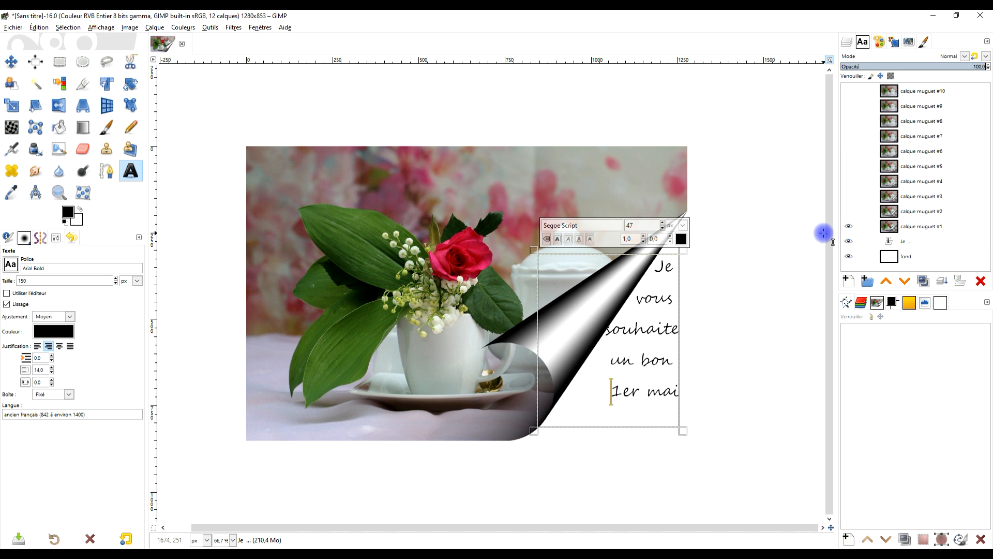
Step: Adjust the top edge of the text box so the five greeting lines sit slightly lower
{"action": "left_click_drag", "start_coordinate": [649, 250], "coordinate": [650, 259]}
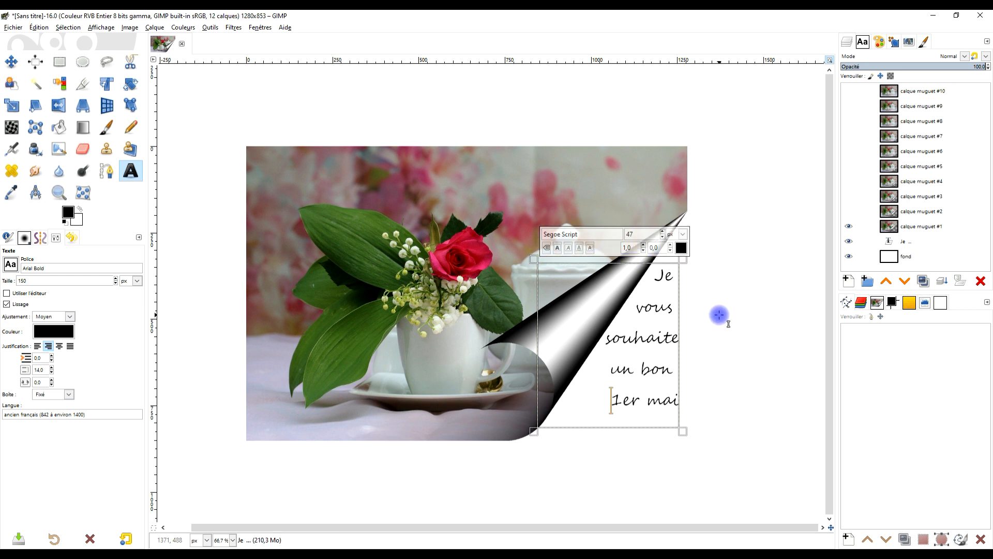
{"action": "scroll", "coordinate": [716, 262], "scroll_direction": "up", "scroll_amount": 2}
{"action": "left_click_drag", "start_coordinate": [654, 290], "coordinate": [627, 285]}
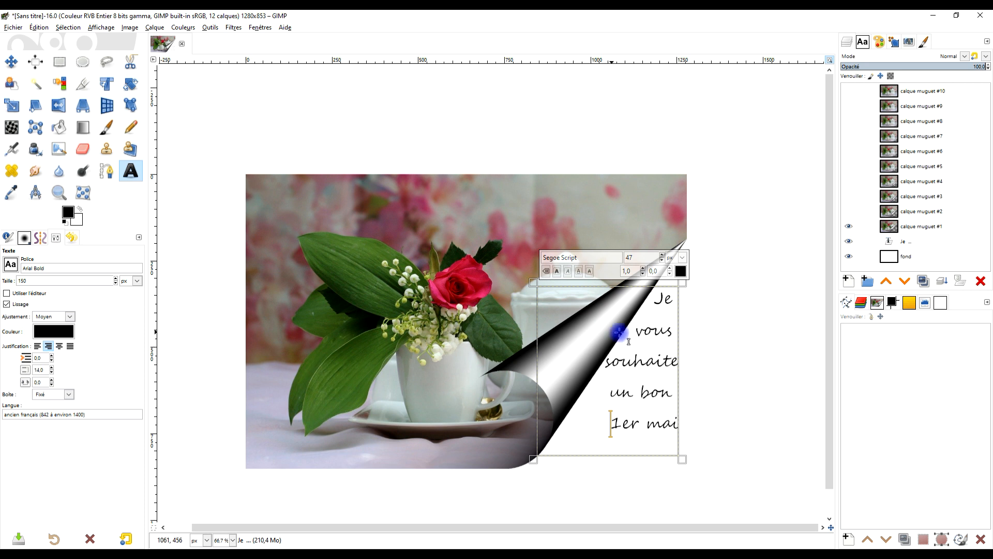
Step: Add a period after "1er mai" at the end of the greeting text
{"action": "left_click", "coordinate": [906, 241]}
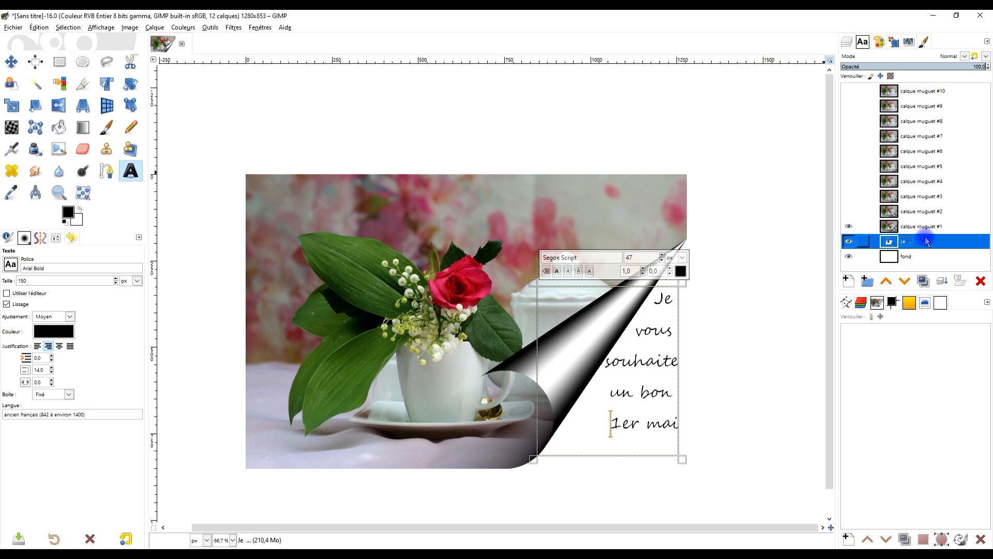
{"action": "left_click", "coordinate": [652, 427]}
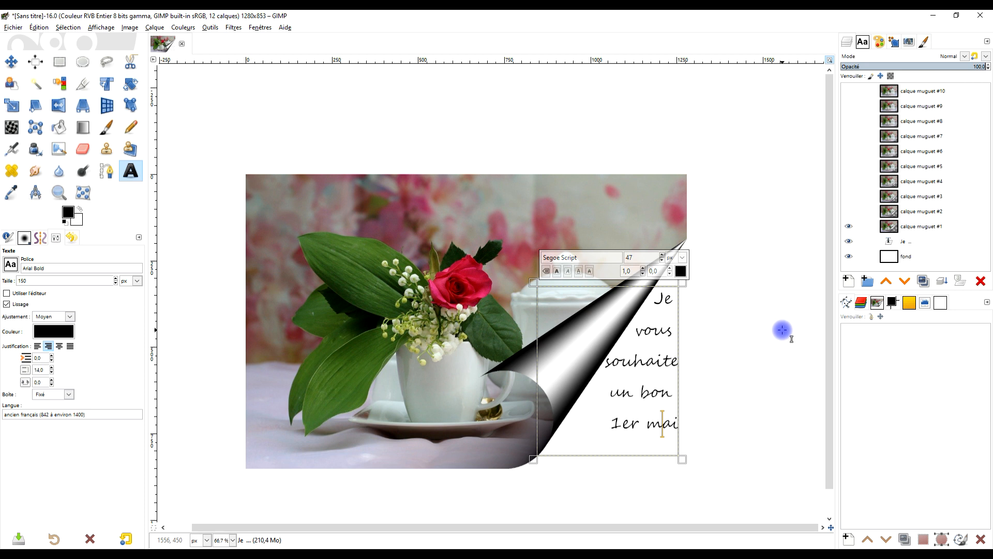
{"action": "key", "text": "End"}
{"action": "type", "text": "."}
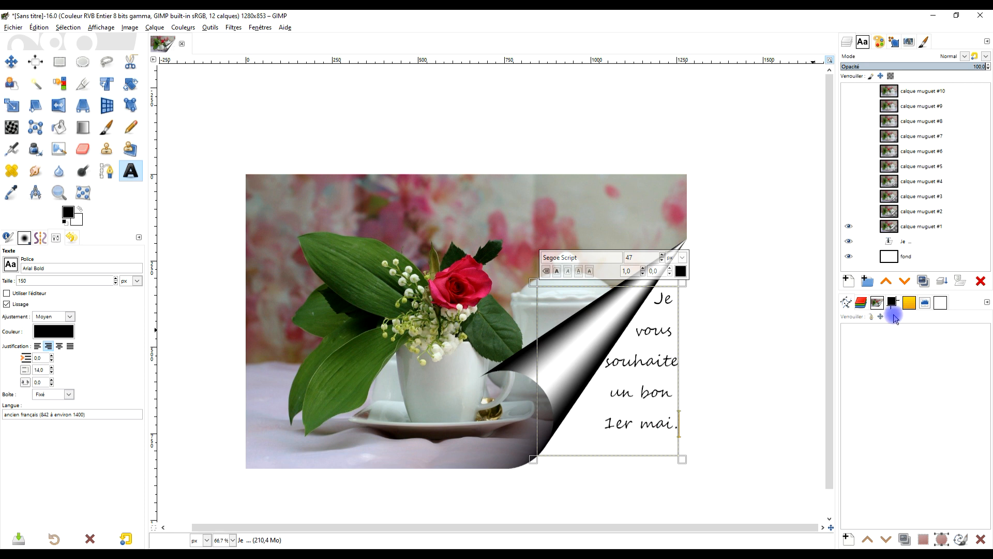
Step: Merge the greeting text layer down into the white "fond" layer
{"action": "left_click", "coordinate": [918, 241]}
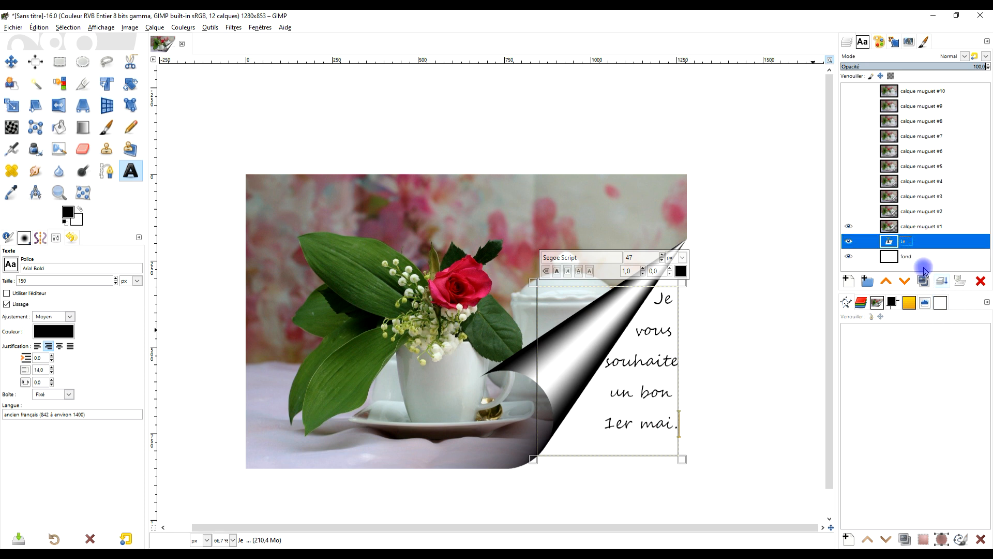
{"action": "left_click", "coordinate": [942, 280]}
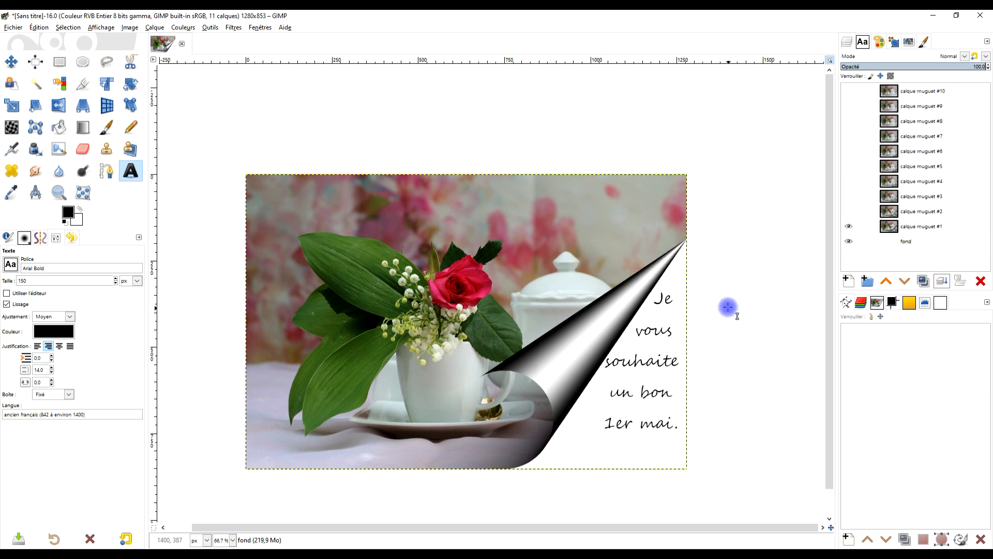
{"action": "left_click_drag", "start_coordinate": [728, 307], "coordinate": [732, 273]}
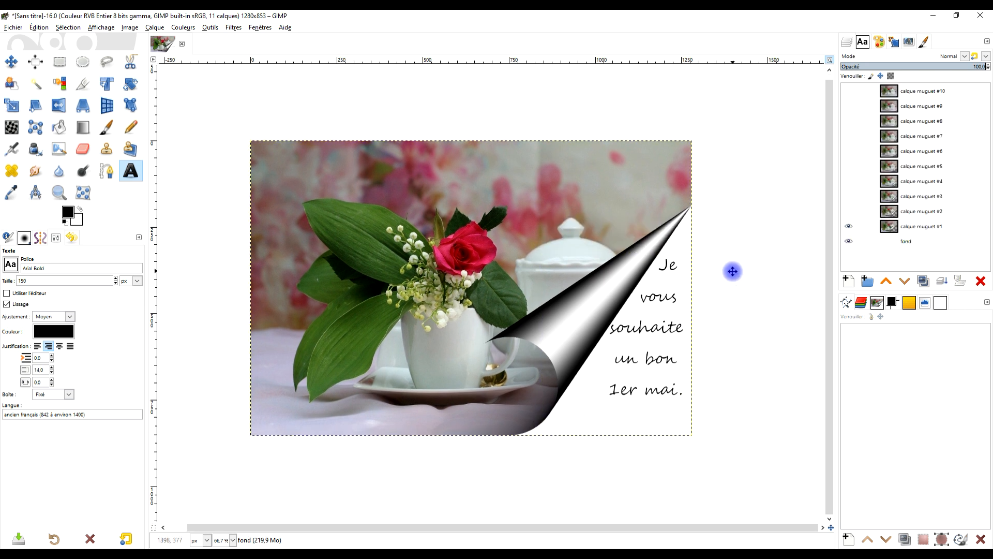
Step: Reverse the order of all the layers in the stack
{"action": "left_click", "coordinate": [926, 228]}
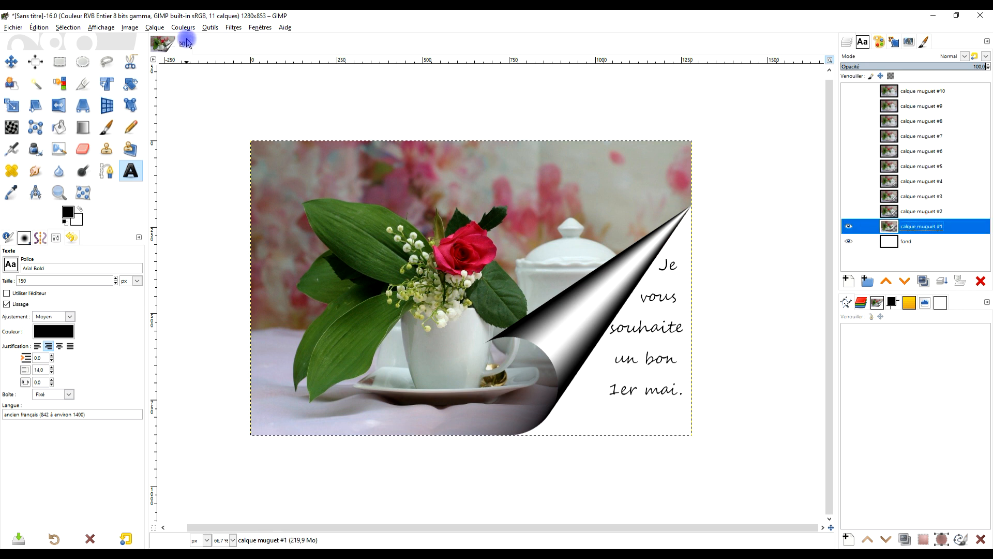
{"action": "left_click", "coordinate": [150, 30]}
{"action": "mouse_move", "coordinate": [211, 109]}
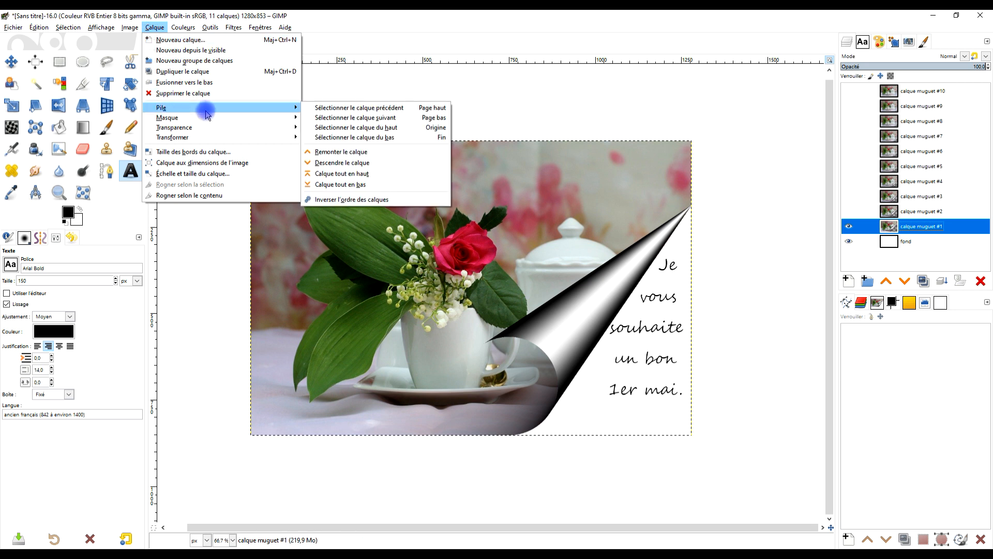
{"action": "left_click", "coordinate": [372, 199]}
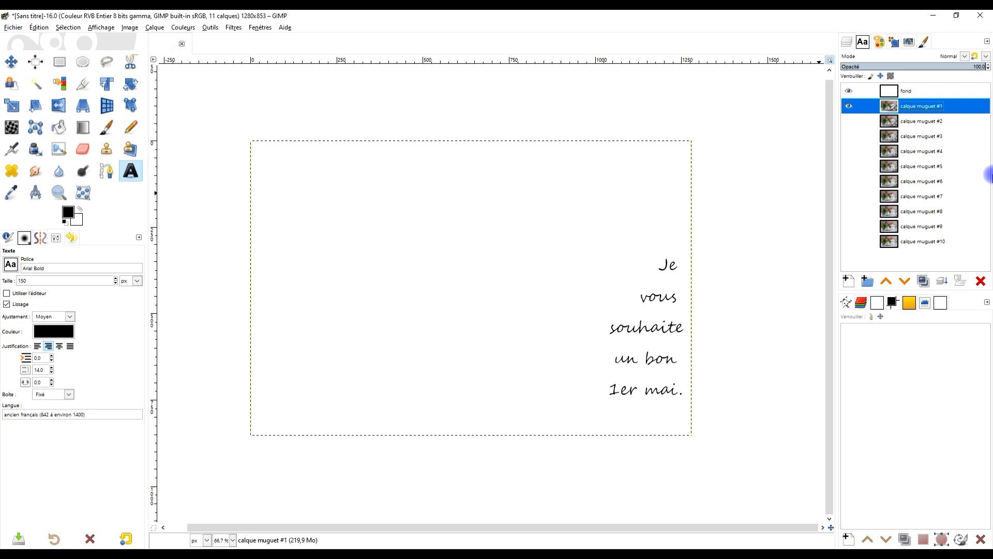
Step: Move the "fond" layer to the bottom of the stack and leave only it and "calque muguet #10" visible
{"action": "left_click", "coordinate": [946, 242]}
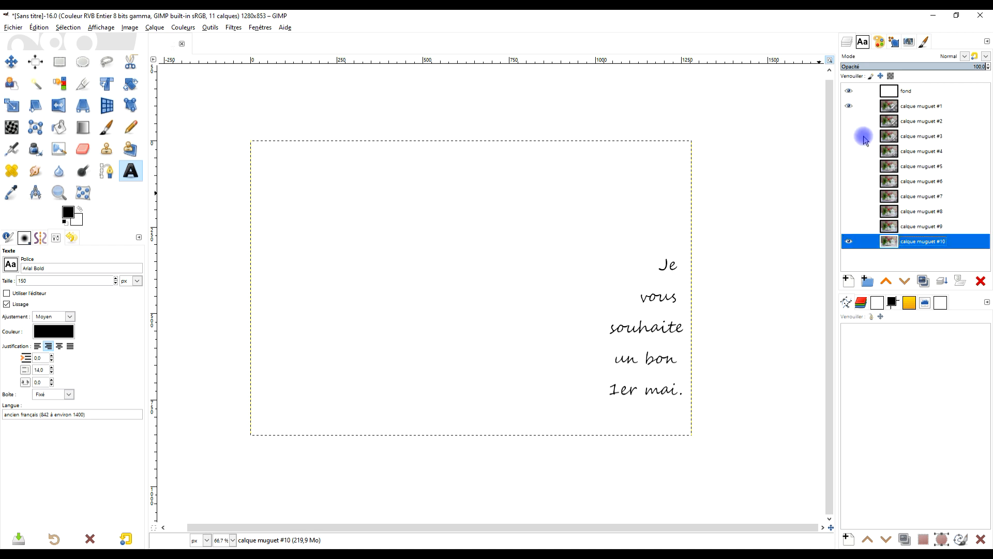
{"action": "left_click", "coordinate": [849, 91]}
{"action": "left_click_drag", "start_coordinate": [903, 91], "coordinate": [895, 251]}
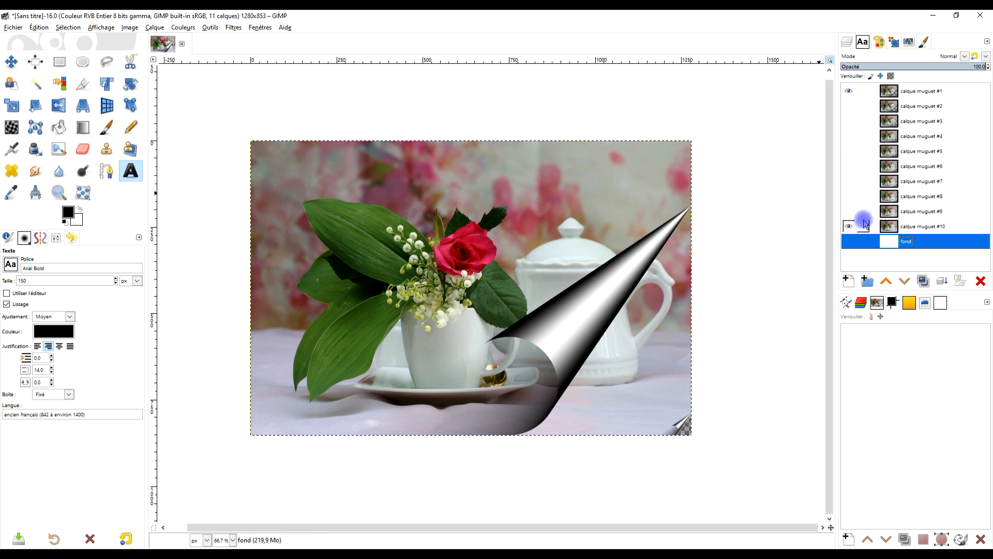
{"action": "left_click", "coordinate": [849, 91]}
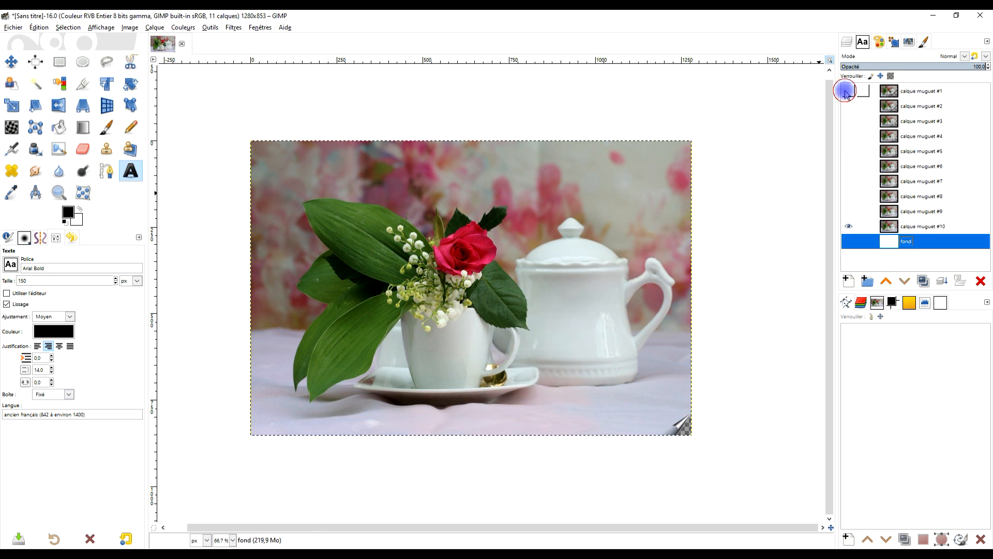
{"action": "left_click", "coordinate": [849, 241]}
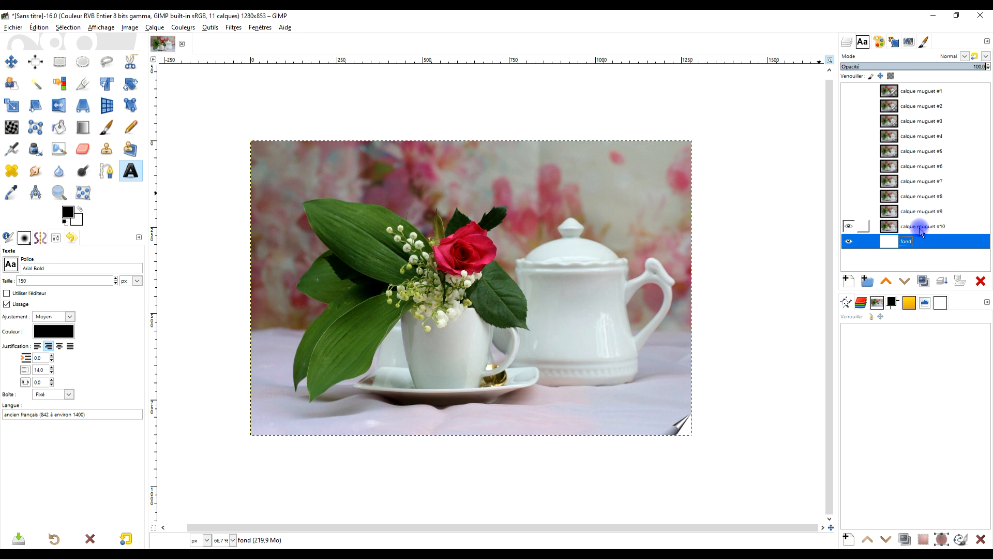
Step: Preview the page curl by showing the muguet layers one after another from #9 to #1 over "fond"
{"action": "left_click", "coordinate": [848, 211]}
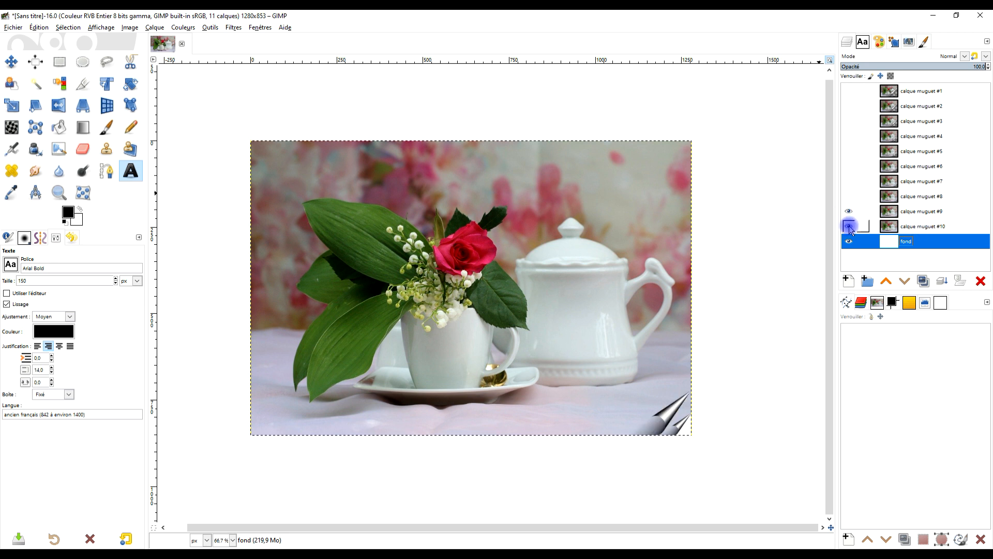
{"action": "left_click", "coordinate": [849, 211]}
{"action": "left_click", "coordinate": [849, 197]}
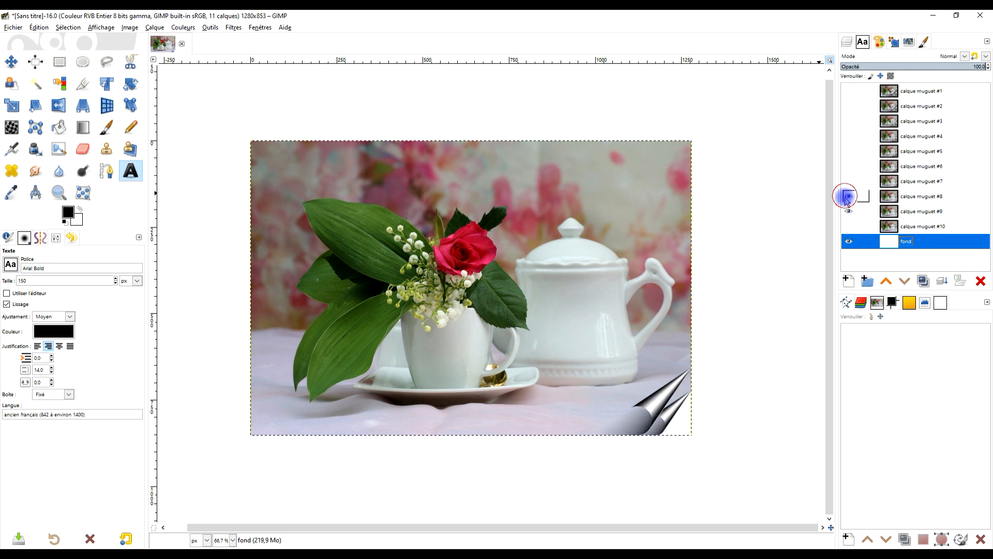
{"action": "left_click", "coordinate": [849, 183]}
{"action": "left_click", "coordinate": [849, 196]}
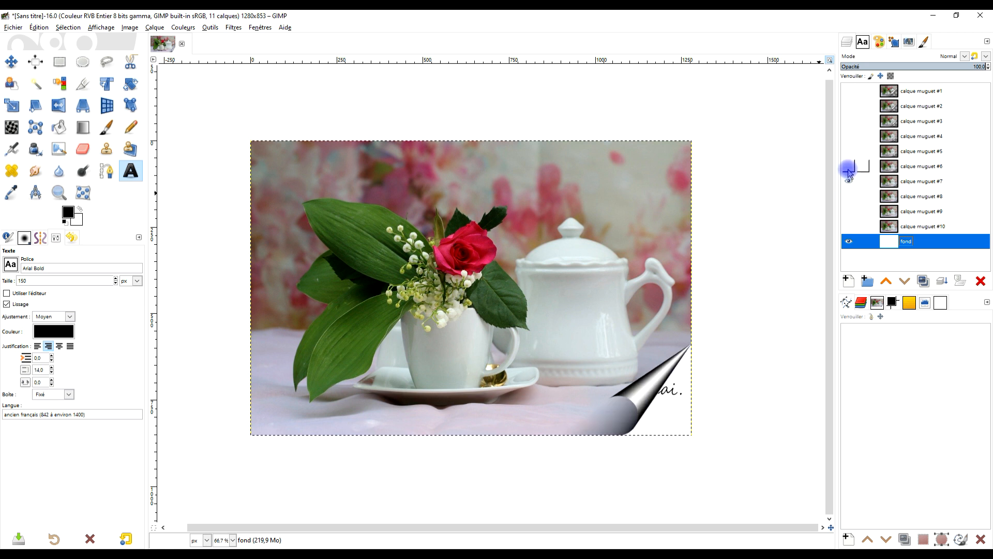
{"action": "left_click", "coordinate": [849, 167]}
{"action": "left_click", "coordinate": [849, 181]}
{"action": "left_click", "coordinate": [848, 153]}
{"action": "left_click", "coordinate": [847, 166]}
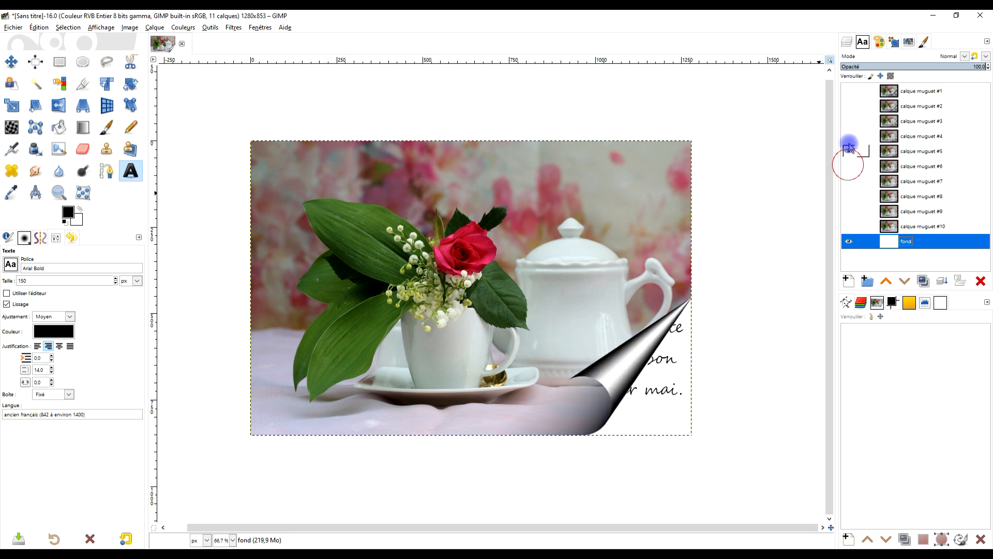
{"action": "left_click", "coordinate": [848, 136]}
{"action": "left_click", "coordinate": [847, 151]}
{"action": "left_click", "coordinate": [849, 121]}
{"action": "left_click", "coordinate": [848, 136]}
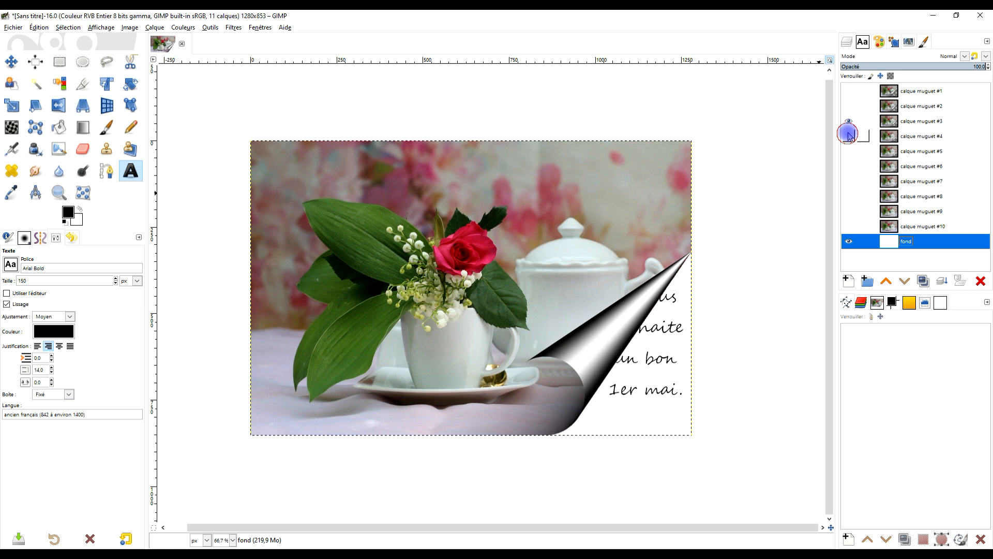
{"action": "left_click", "coordinate": [848, 106]}
{"action": "left_click", "coordinate": [848, 121]}
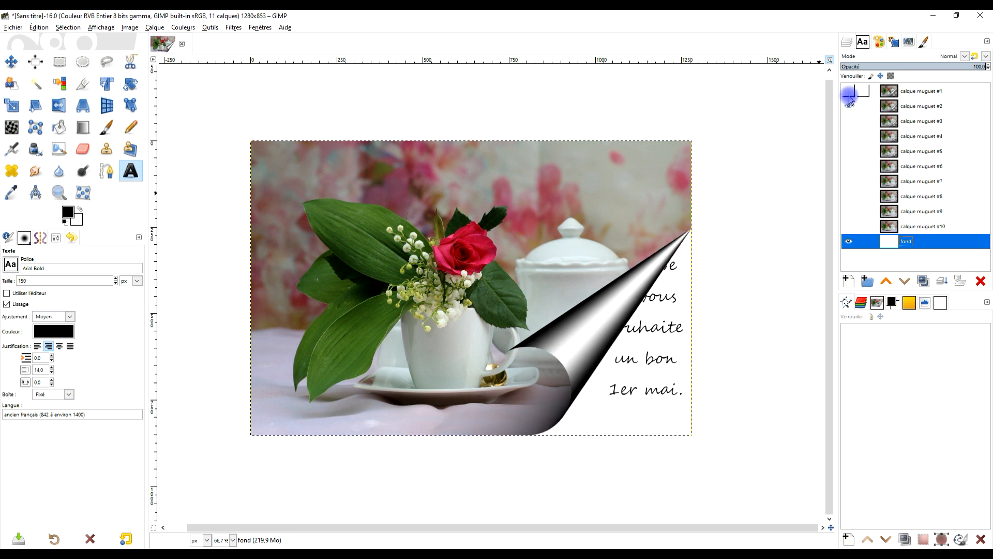
{"action": "left_click", "coordinate": [848, 93]}
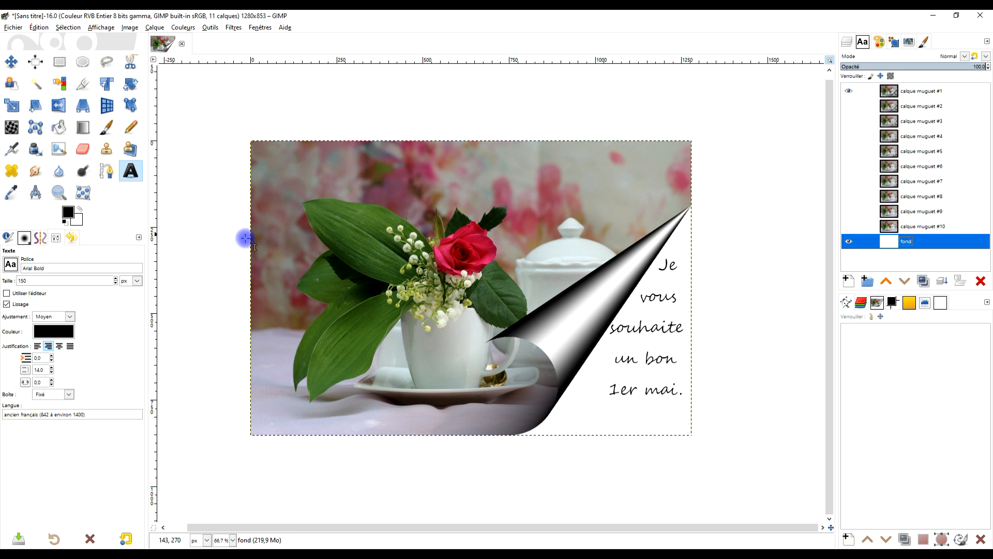
Step: Choose the Paintbrush tool with the "signature" brush
{"action": "left_click", "coordinate": [106, 127]}
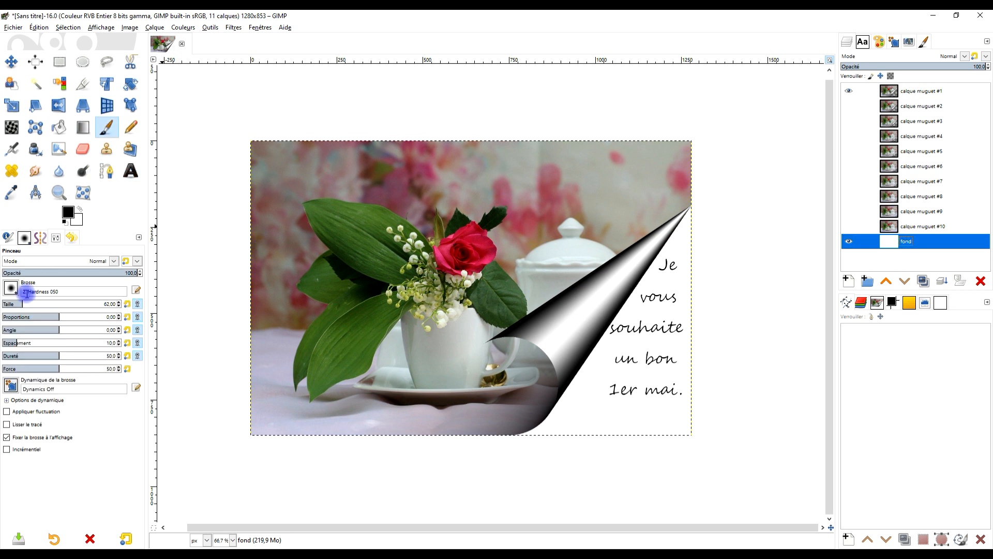
{"action": "left_click", "coordinate": [11, 290]}
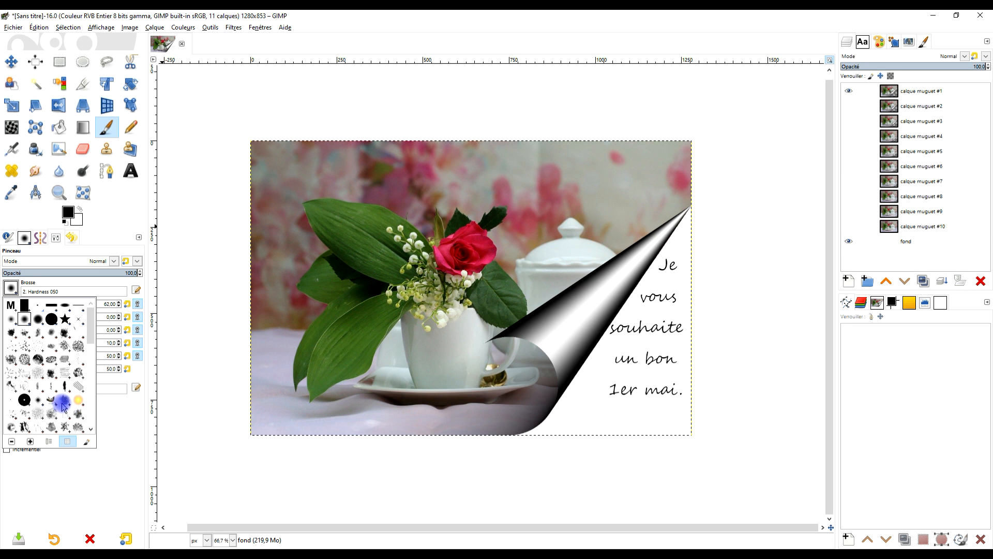
{"action": "scroll", "coordinate": [56, 404], "scroll_direction": "down", "scroll_amount": 1}
{"action": "scroll", "coordinate": [62, 366], "scroll_direction": "down", "scroll_amount": 2}
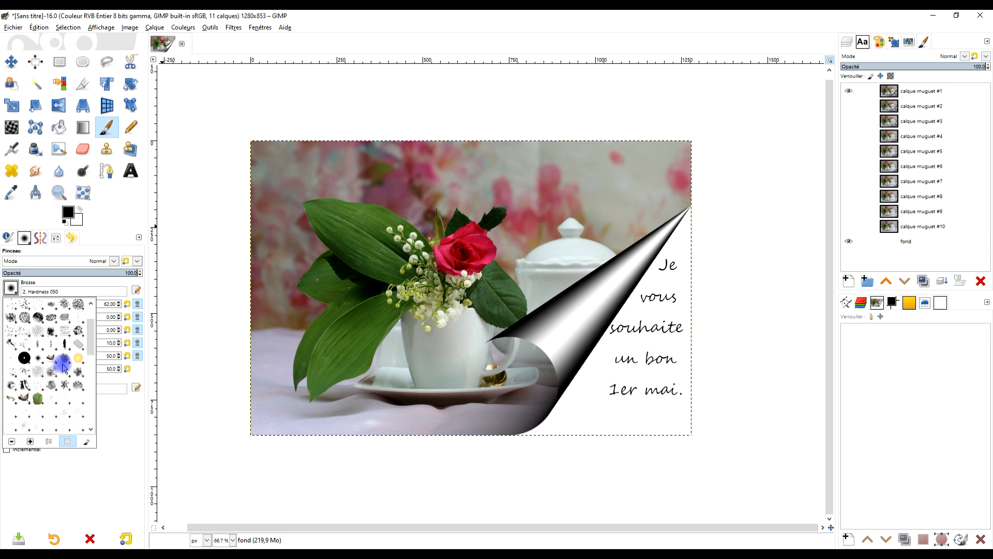
{"action": "double_click", "coordinate": [56, 361]}
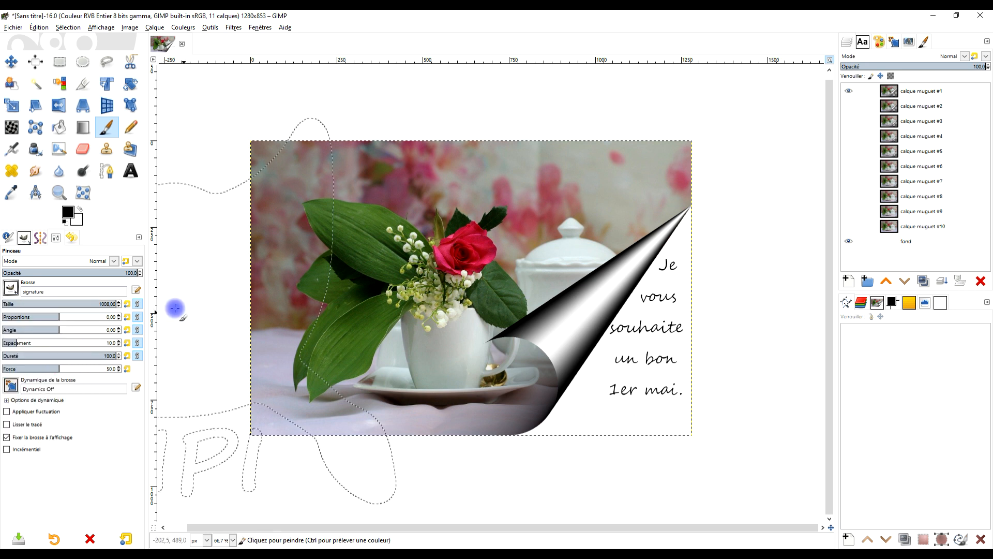
Step: Reduce the signature brush to size 77 and stamp it once on the "fond" layer just below "1er mai."
{"action": "left_click", "coordinate": [32, 305]}
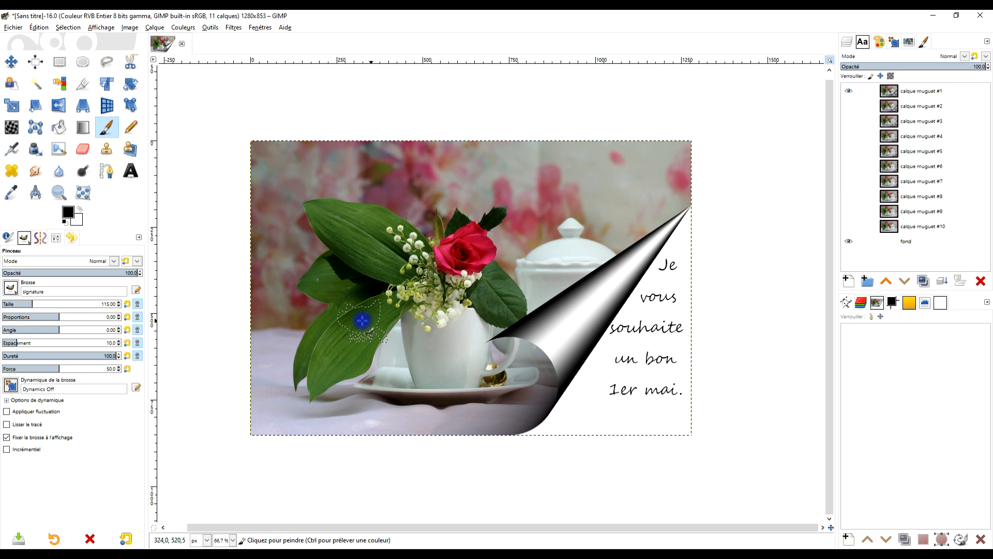
{"action": "left_click", "coordinate": [26, 303]}
{"action": "left_click", "coordinate": [650, 414]}
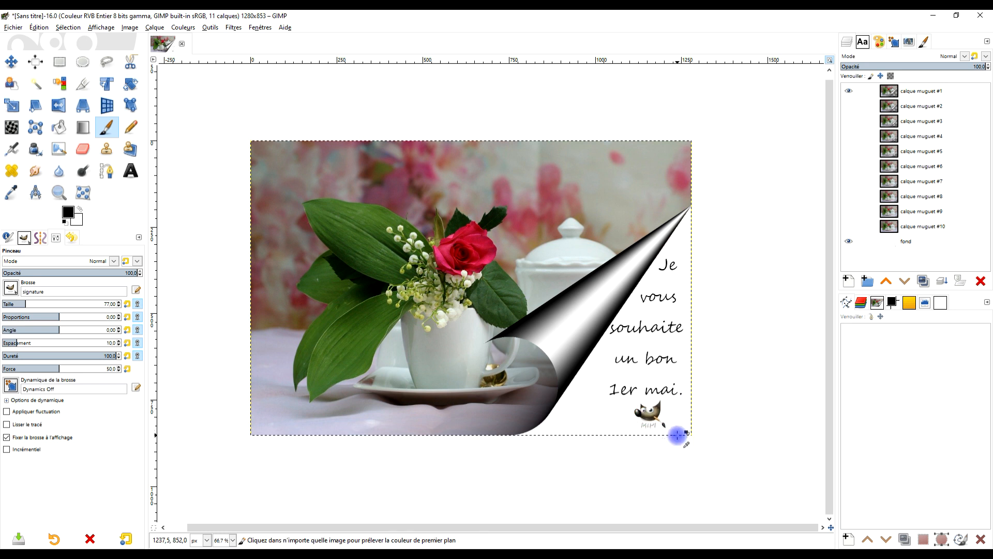
Step: Draw an elliptical selection about 146 × 100 px around the signature stamp on the "fond" layer
{"action": "scroll", "coordinate": [678, 434], "scroll_direction": "up", "scroll_amount": 4}
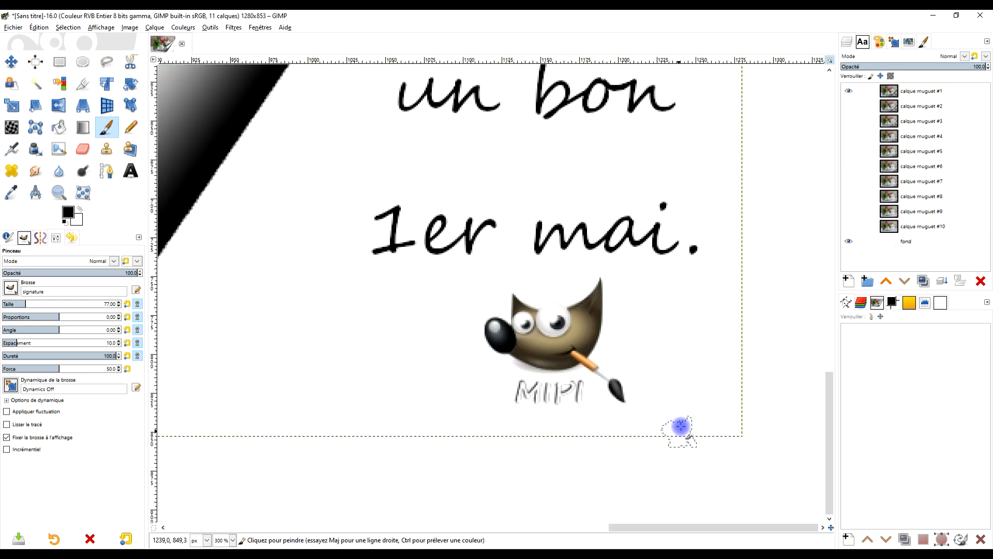
{"action": "left_click", "coordinate": [81, 58]}
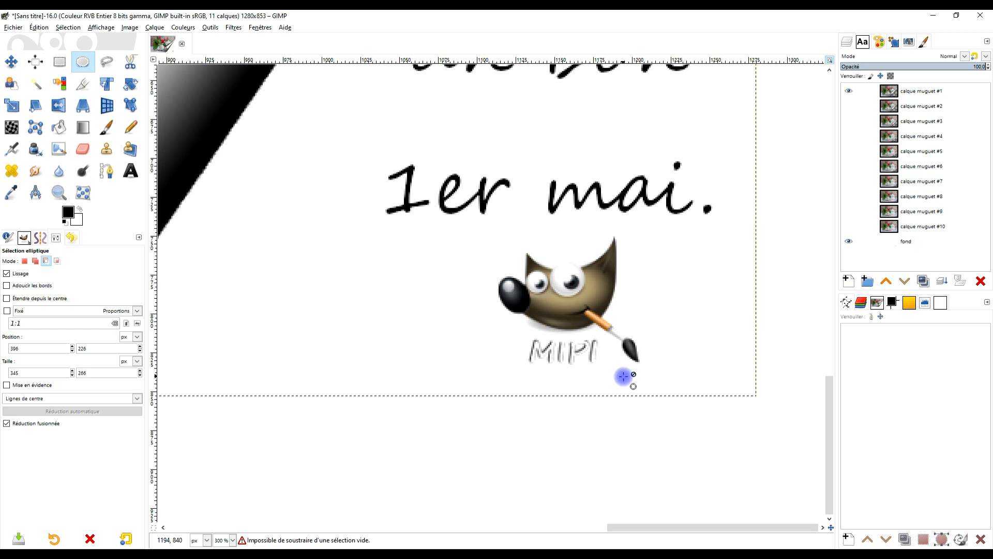
{"action": "left_click", "coordinate": [911, 241]}
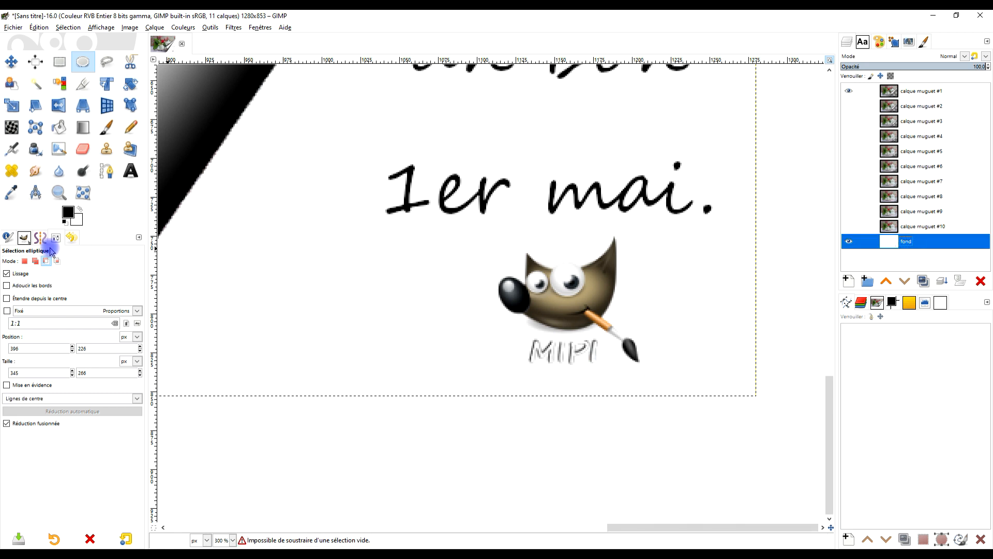
{"action": "left_click", "coordinate": [28, 262]}
{"action": "left_click_drag", "start_coordinate": [472, 235], "coordinate": [677, 384]}
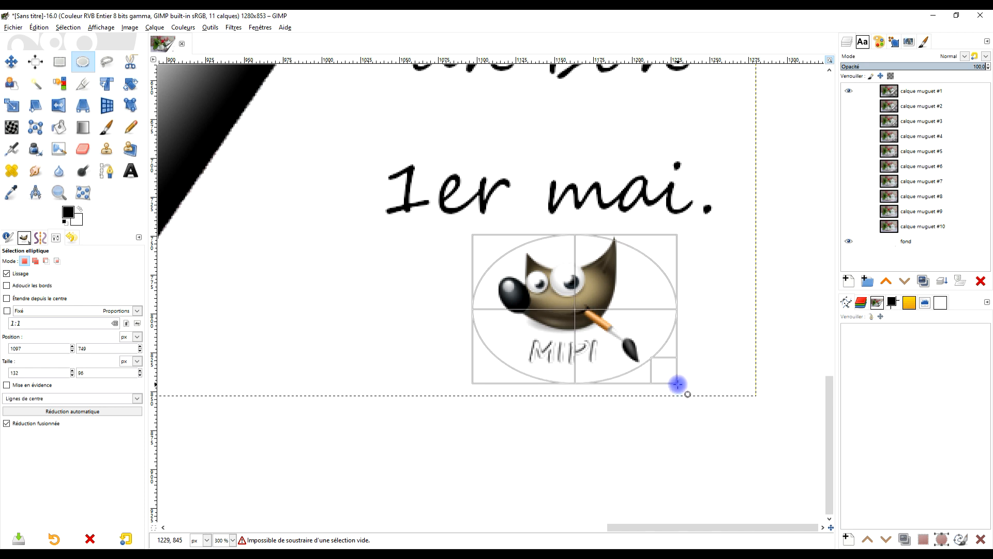
{"action": "left_click_drag", "start_coordinate": [663, 243], "coordinate": [663, 245]}
{"action": "left_click", "coordinate": [497, 297]}
{"action": "left_click_drag", "start_coordinate": [484, 300], "coordinate": [465, 300]}
Step: Set the background colour to a medium grey and fill the elliptical selection with it, covering the old signature stamp
{"action": "left_click_drag", "start_coordinate": [69, 212], "coordinate": [614, 268]}
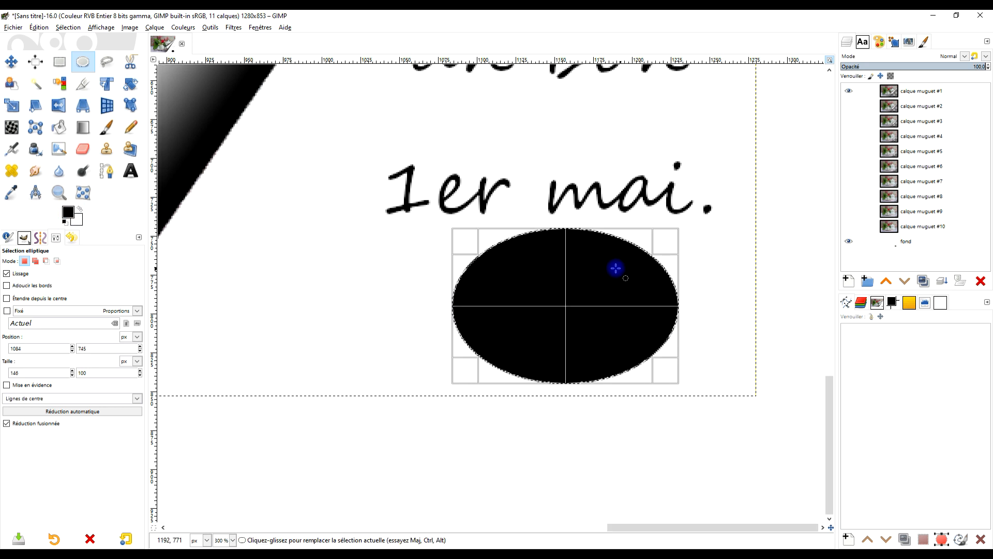
{"action": "left_click", "coordinate": [79, 221]}
{"action": "left_click", "coordinate": [163, 306]}
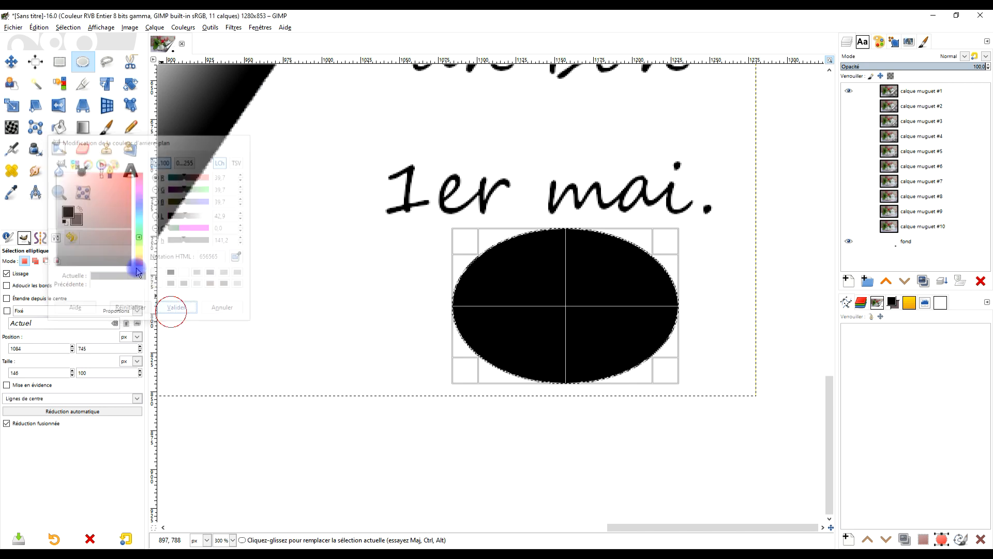
{"action": "left_click", "coordinate": [79, 223]}
{"action": "left_click_drag", "start_coordinate": [66, 230], "coordinate": [599, 282]}
{"action": "left_click", "coordinate": [171, 308]}
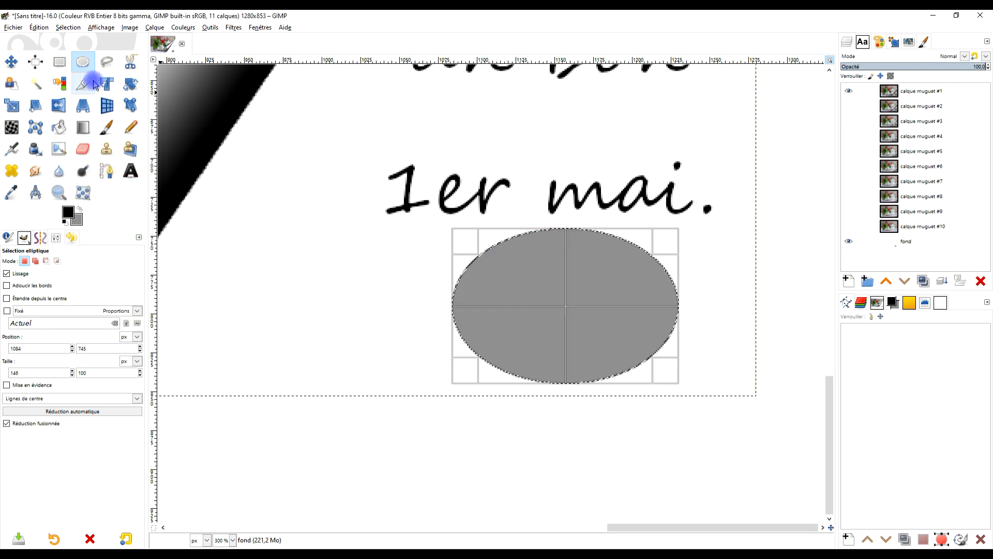
Step: Stamp the "signature" brush once at size 329 on the grey ellipse, and switch to the Rectangle Select tool
{"action": "key", "text": "p"}
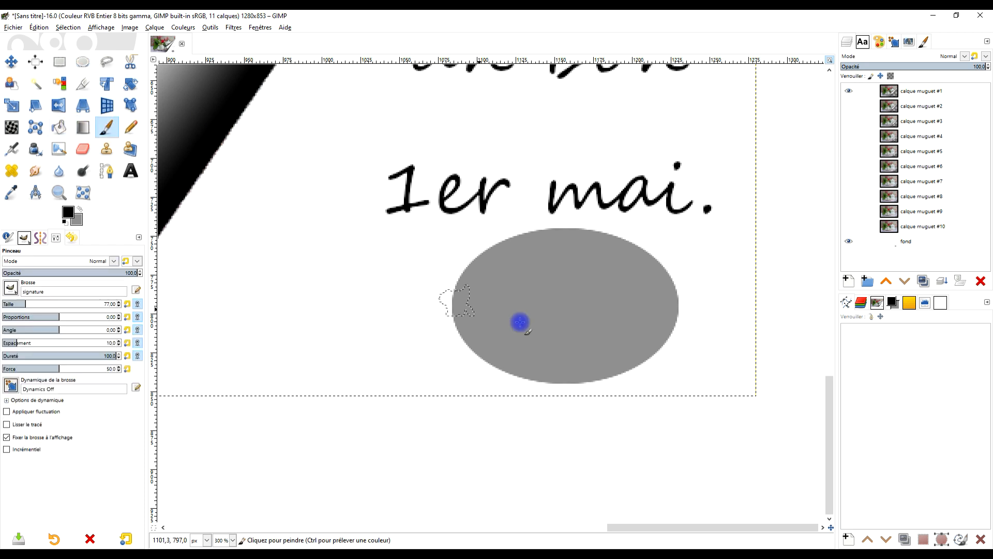
{"action": "left_click", "coordinate": [37, 302]}
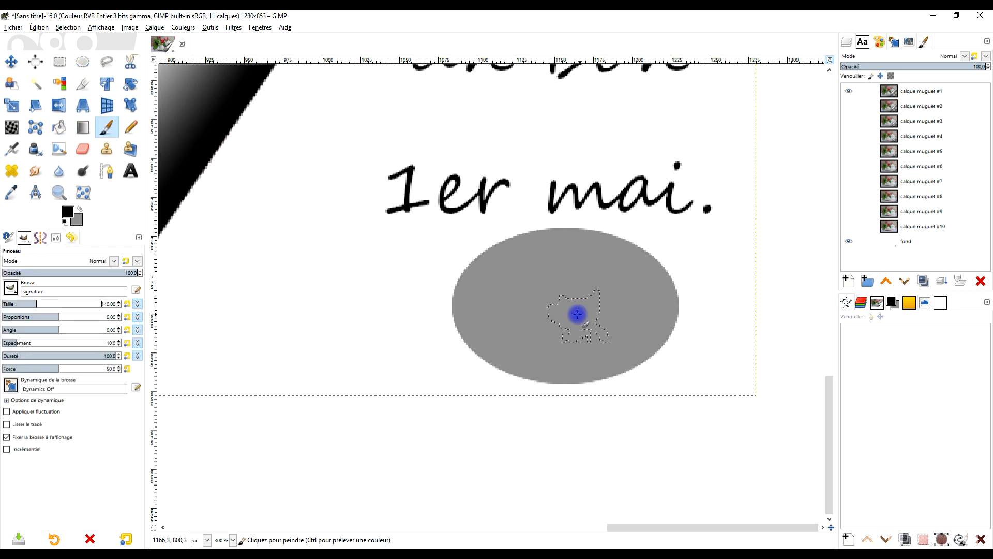
{"action": "left_click", "coordinate": [67, 304]}
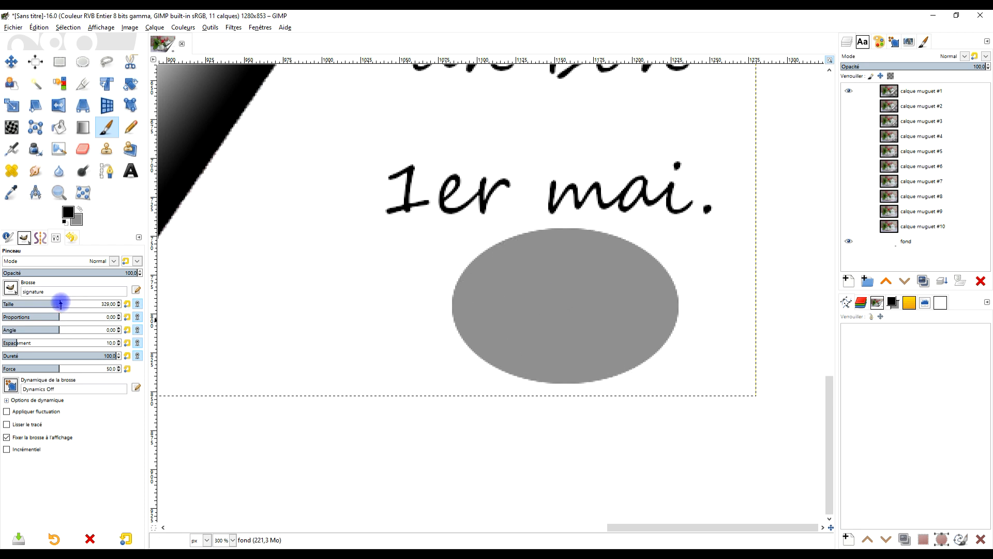
{"action": "left_click", "coordinate": [558, 299]}
{"action": "key", "text": "ctrl+shift+j"}
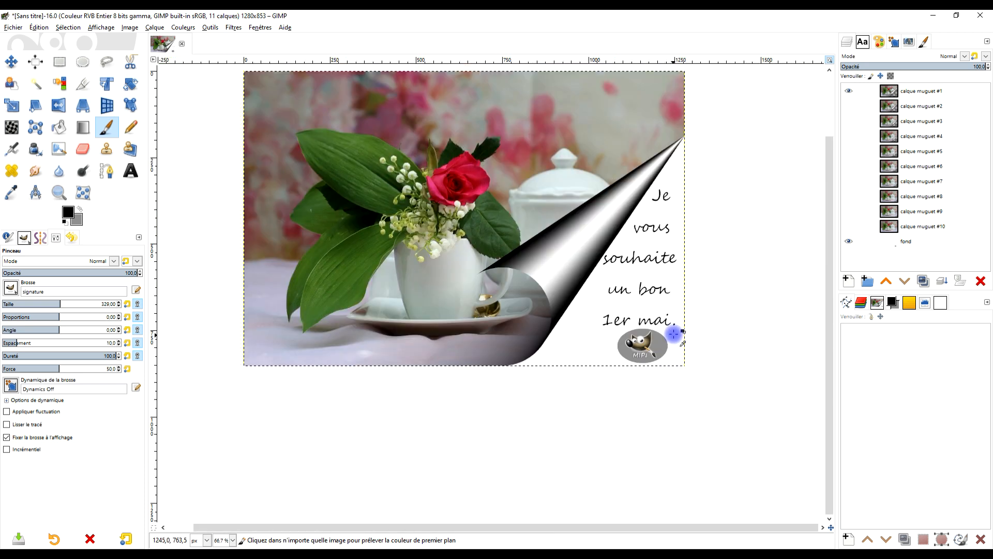
{"action": "left_click_drag", "start_coordinate": [684, 315], "coordinate": [694, 355]}
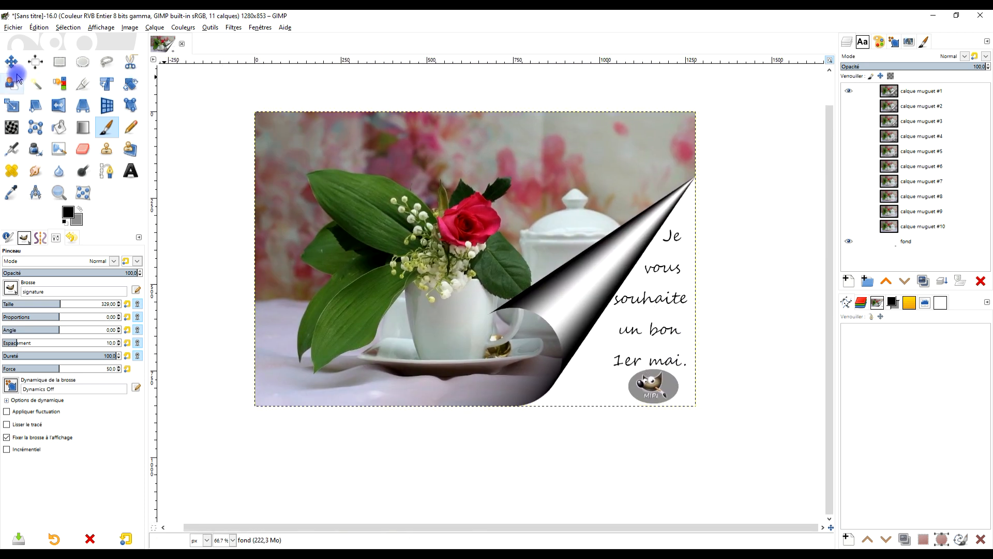
{"action": "left_click", "coordinate": [59, 61]}
{"action": "left_click", "coordinate": [466, 85]}
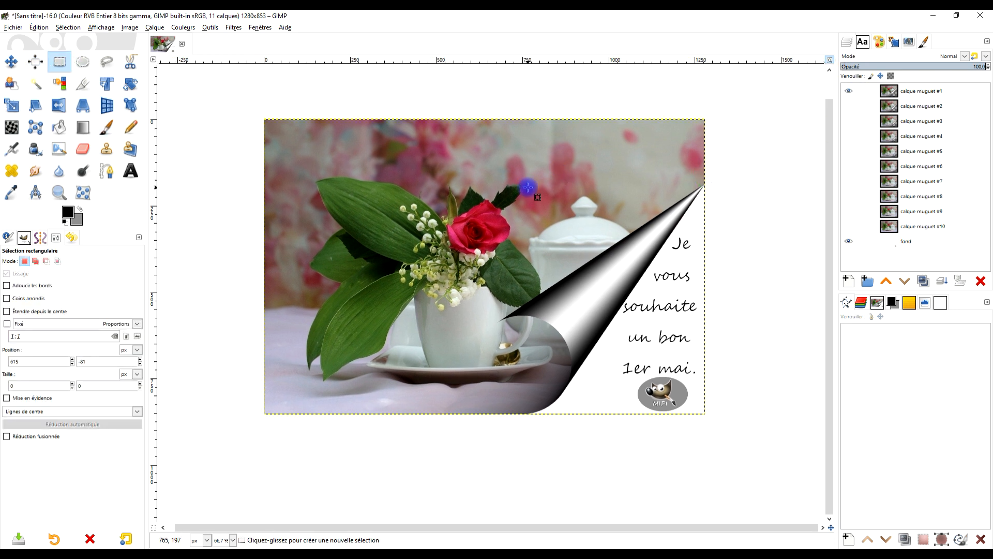
{"action": "left_click_drag", "start_coordinate": [529, 191], "coordinate": [524, 186]}
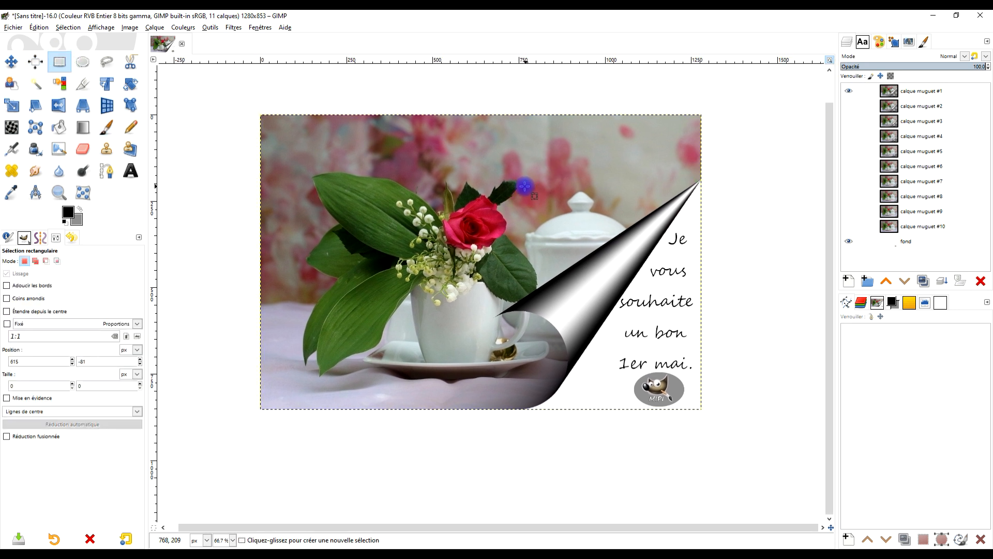
Step: Save the image as "animation 1er mai.xcf" in the GIMP folder
{"action": "left_click", "coordinate": [15, 27]}
{"action": "left_click", "coordinate": [65, 129]}
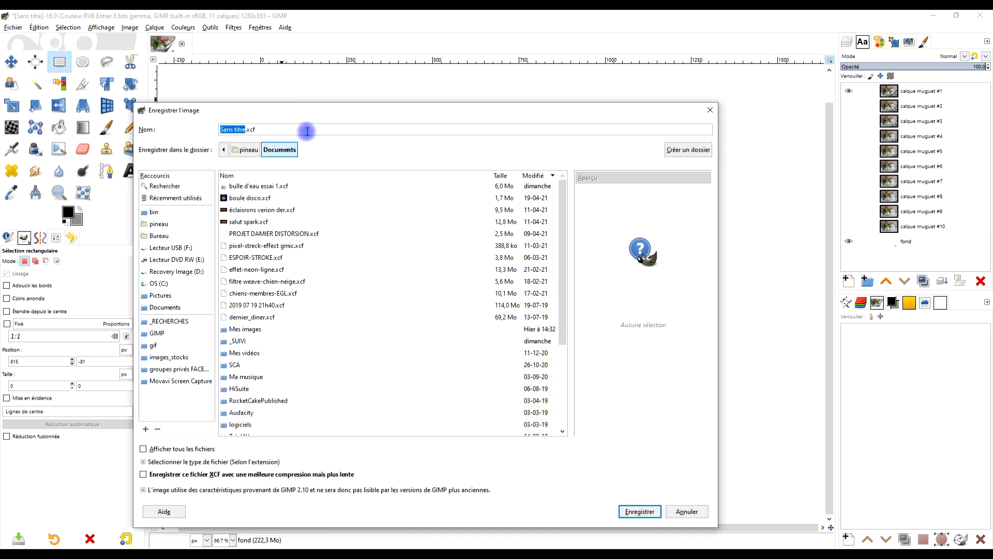
{"action": "type", "text": "animation 1er mai"}
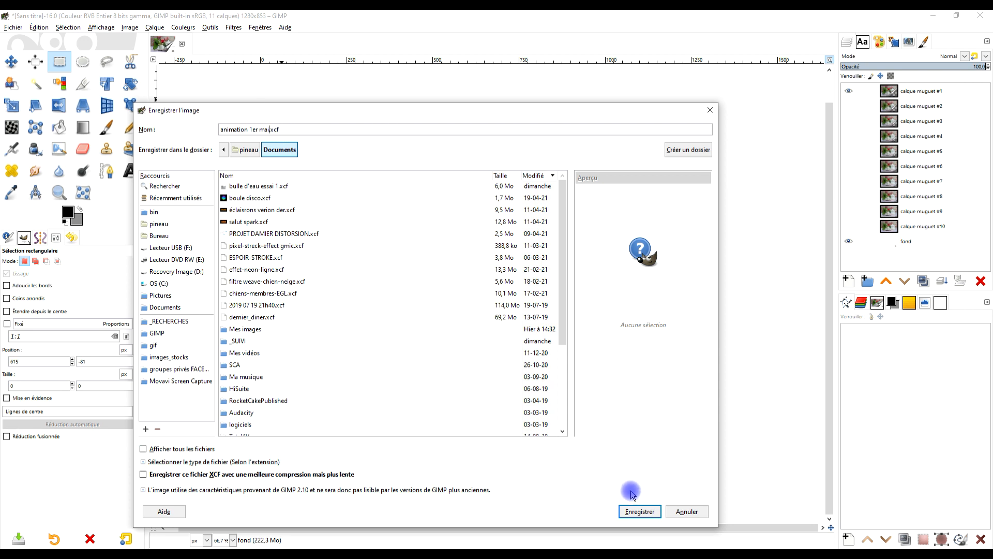
{"action": "left_click", "coordinate": [161, 334]}
{"action": "left_click", "coordinate": [651, 508]}
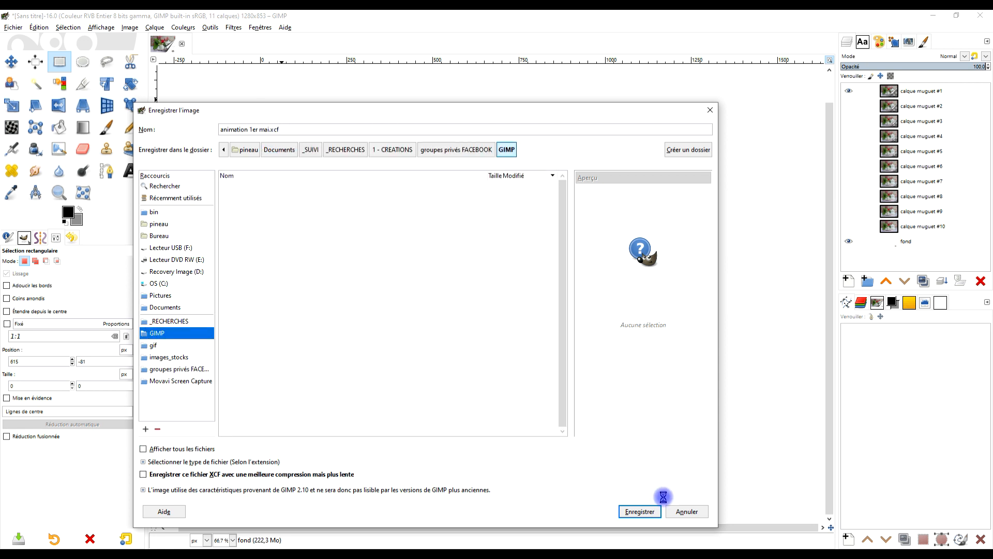
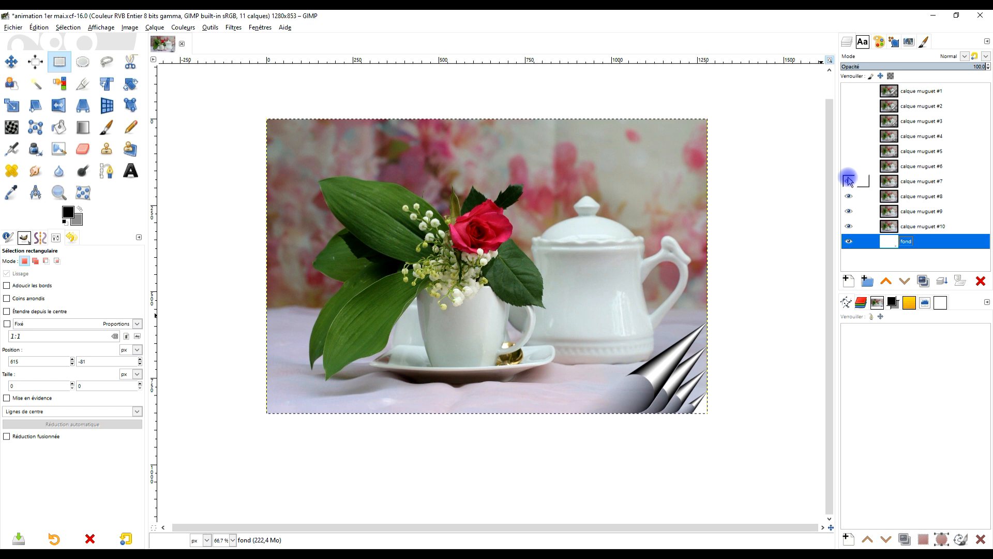
Step: Preview the page curl opening by showing the muguet layers one after another from #6 to #1
{"action": "left_click", "coordinate": [848, 166]}
{"action": "left_click", "coordinate": [848, 151]}
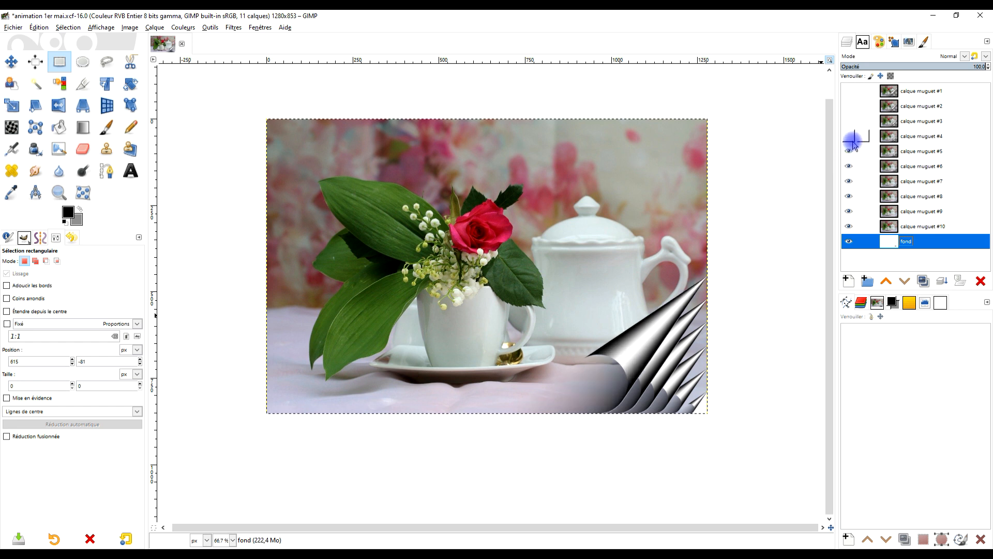
{"action": "left_click", "coordinate": [848, 136]}
{"action": "left_click", "coordinate": [848, 121]}
{"action": "left_click", "coordinate": [848, 106]}
{"action": "left_click", "coordinate": [848, 91]}
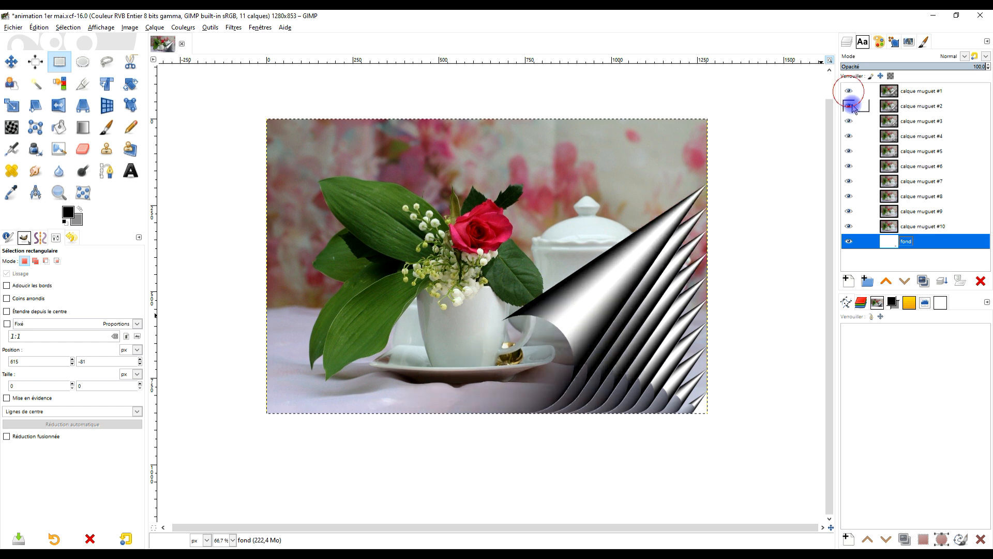
Step: Preview the curl in reverse by hiding the muguet layers from #1 to #10, and show "calque muguet #10" again
{"action": "left_click", "coordinate": [848, 91]}
{"action": "left_click", "coordinate": [848, 106]}
{"action": "left_click", "coordinate": [848, 121]}
{"action": "left_click", "coordinate": [848, 136]}
{"action": "left_click", "coordinate": [849, 151]}
{"action": "left_click", "coordinate": [848, 166]}
{"action": "left_click", "coordinate": [848, 181]}
{"action": "left_click", "coordinate": [848, 196]}
{"action": "left_click", "coordinate": [848, 211]}
{"action": "left_click", "coordinate": [848, 226]}
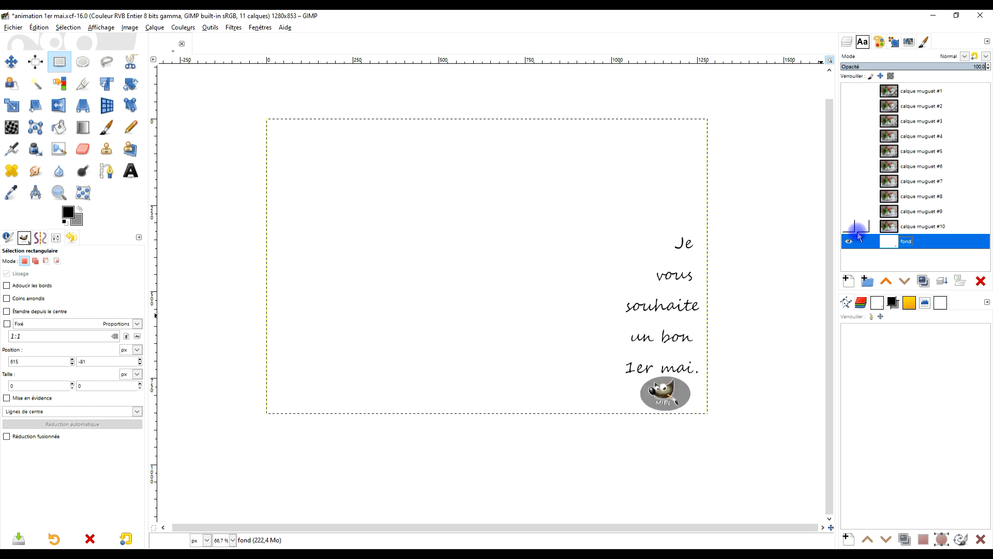
{"action": "left_click", "coordinate": [848, 226]}
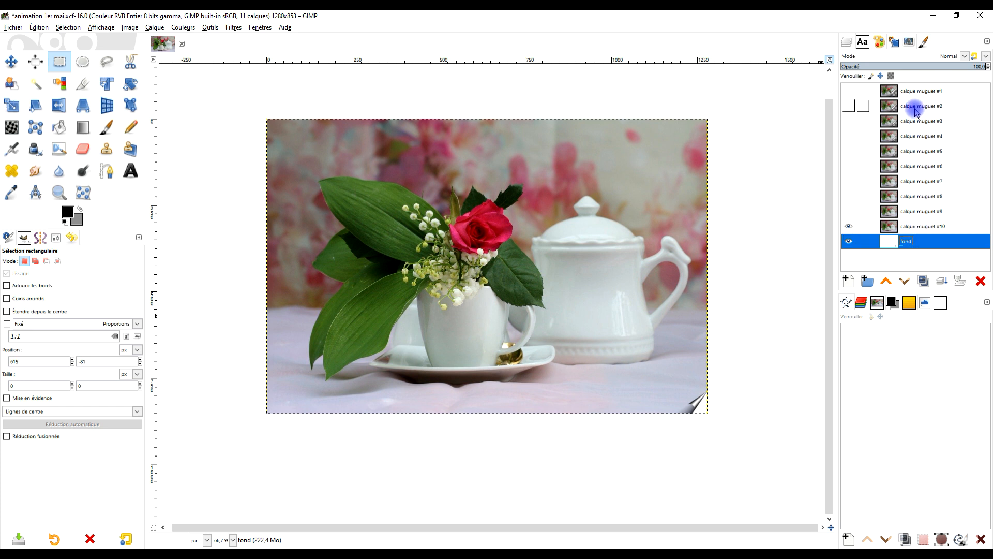
Step: Rename the "fond" layer as "fond #1"
{"action": "double_click", "coordinate": [924, 241]}
{"action": "left_click", "coordinate": [926, 238]}
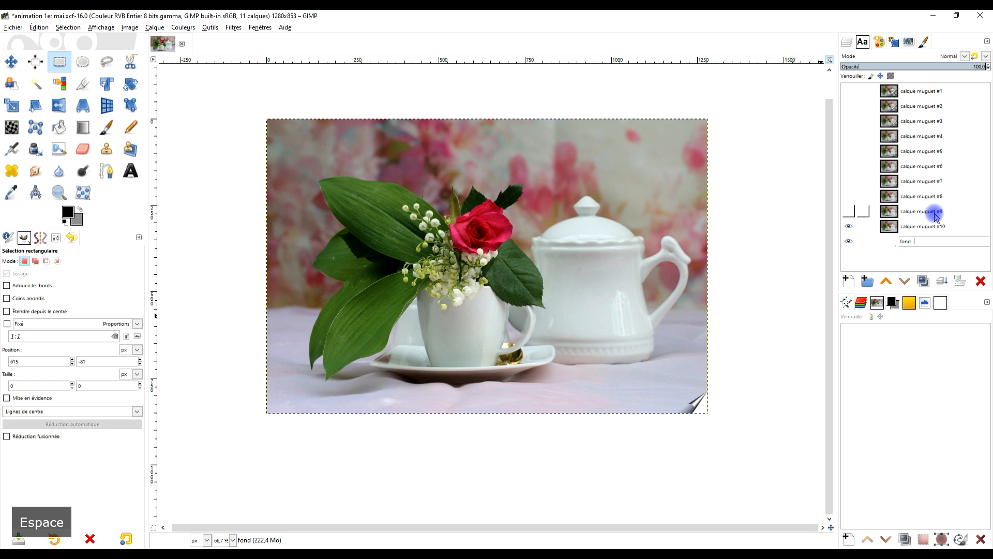
{"action": "type", "text": "# 1"}
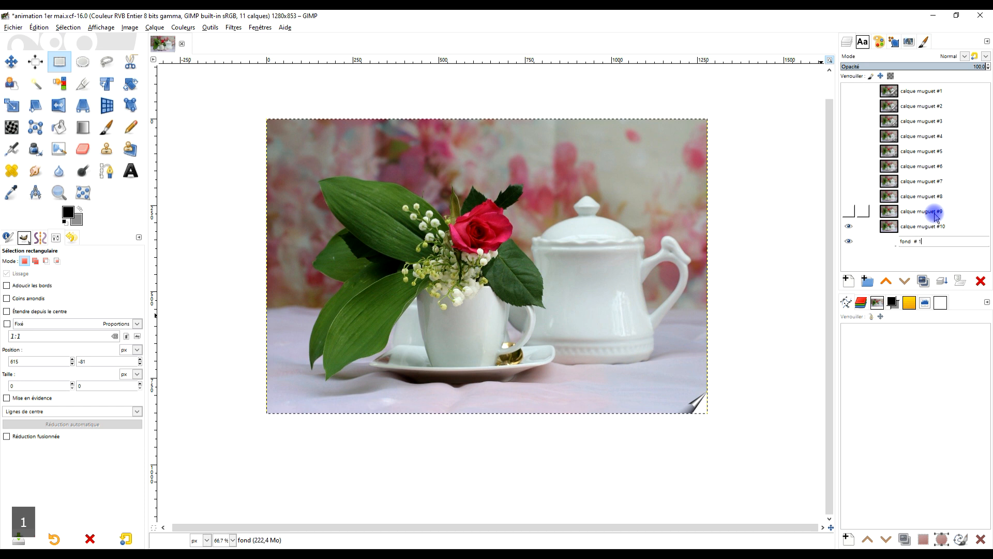
{"action": "key", "text": "BackSpace"}
{"action": "key", "text": "BackSpace"}
{"action": "type", "text": "1"}
{"action": "key", "text": "Return"}
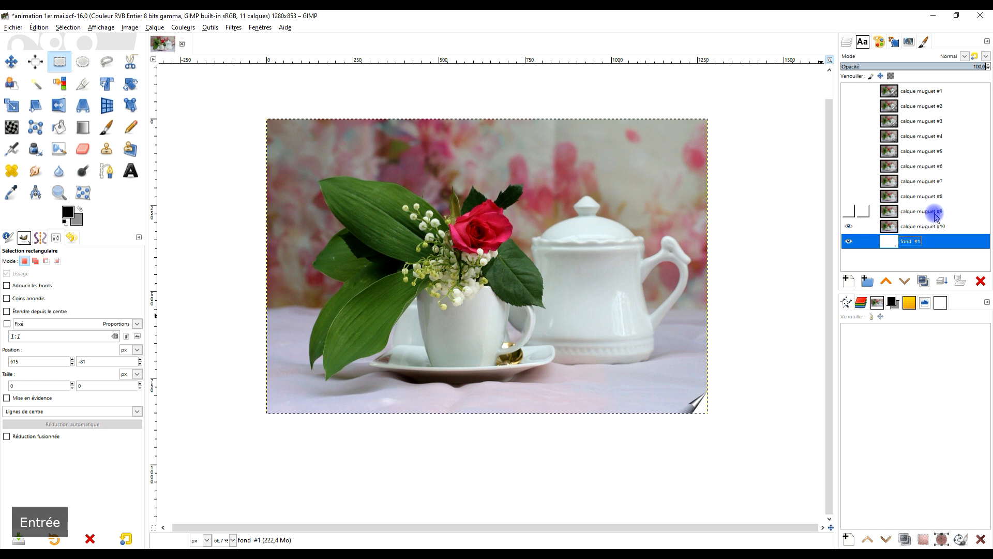
Step: Duplicate the "fond #1" layer nine times so each muguet layer has its own background
{"action": "double_click", "coordinate": [923, 282]}
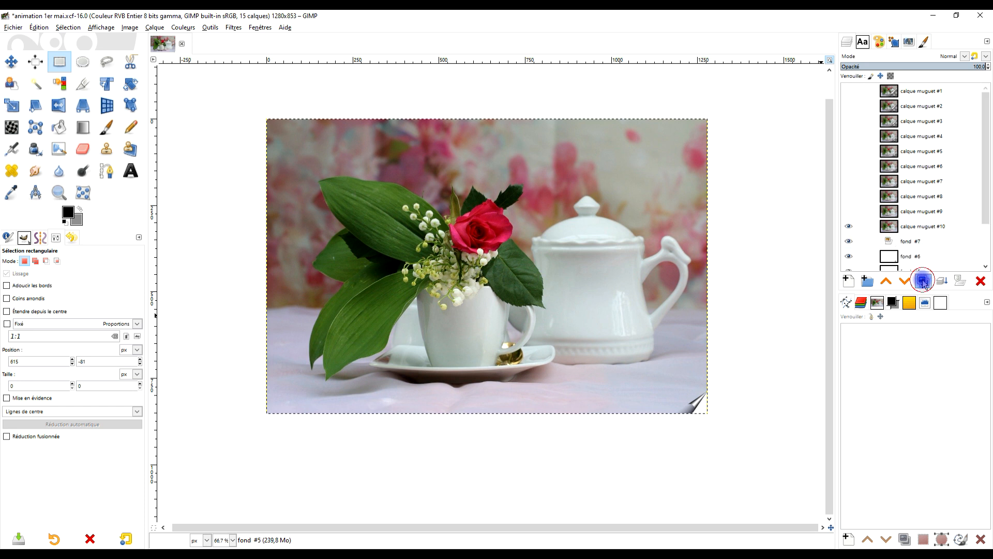
{"action": "scroll", "coordinate": [940, 224], "scroll_direction": "down", "scroll_amount": 5}
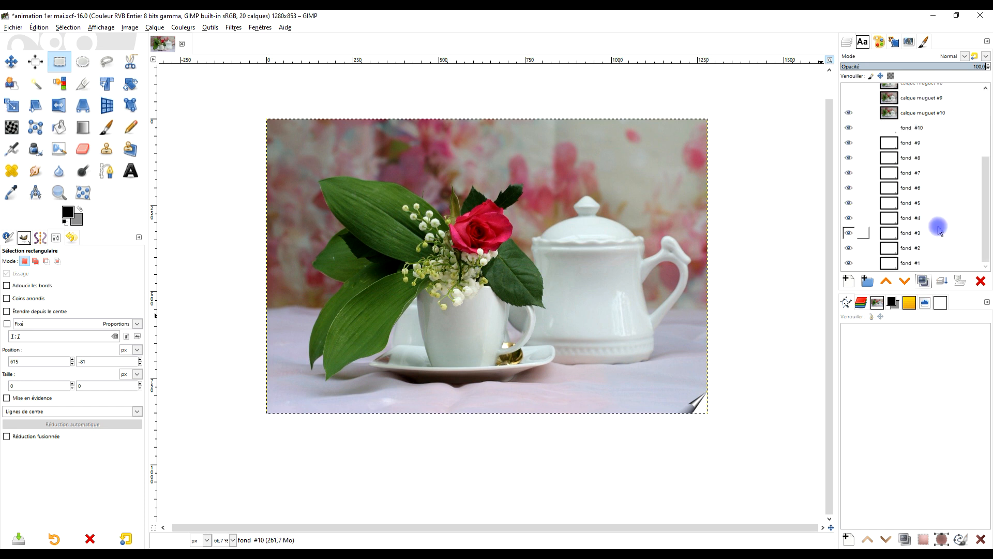
{"action": "scroll", "coordinate": [939, 224], "scroll_direction": "up", "scroll_amount": 5}
Step: Move "fond #9" and "fond #1" through "fond #4" each directly beneath the muguet layer with the same number
{"action": "mouse_move", "coordinate": [923, 227]}
{"action": "left_mouse_down"}
{"action": "mouse_move", "coordinate": [887, 221]}
{"action": "mouse_move", "coordinate": [898, 98]}
{"action": "mouse_move", "coordinate": [902, 203]}
{"action": "mouse_move", "coordinate": [915, 140]}
{"action": "mouse_move", "coordinate": [907, 98]}
{"action": "mouse_move", "coordinate": [895, 241]}
{"action": "mouse_move", "coordinate": [914, 219]}
{"action": "left_mouse_up"}
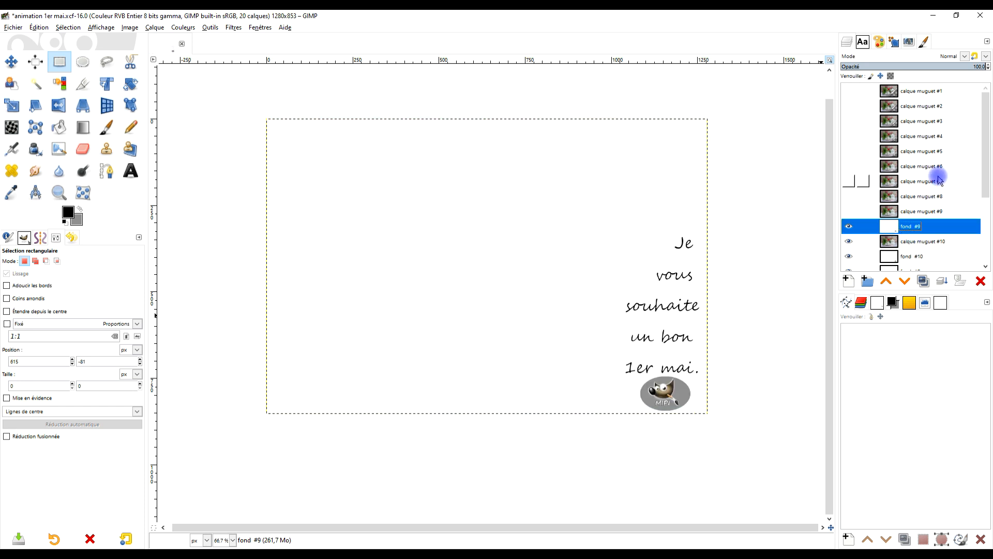
{"action": "scroll", "coordinate": [942, 237], "scroll_direction": "down", "scroll_amount": 3}
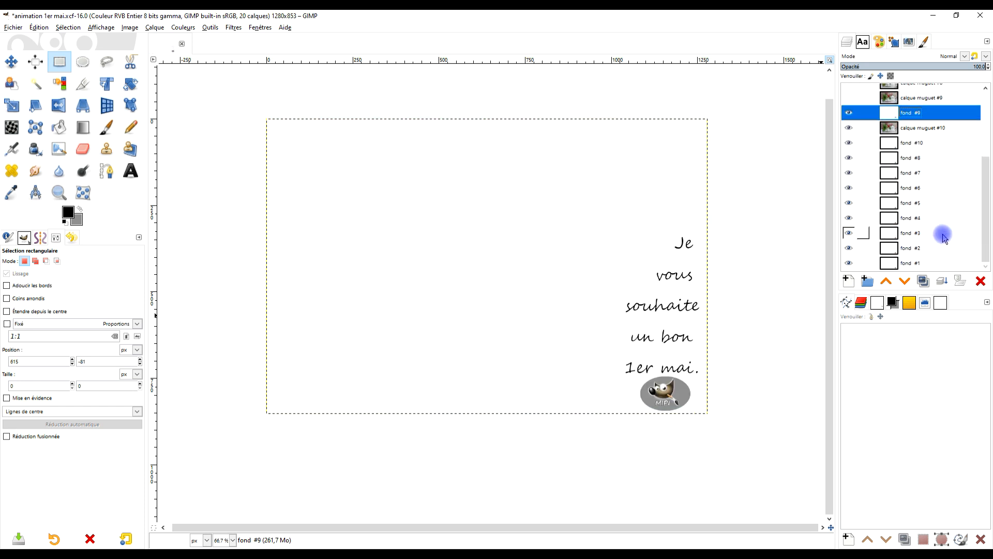
{"action": "left_click_drag", "start_coordinate": [899, 264], "coordinate": [909, 102]}
{"action": "scroll", "coordinate": [934, 189], "scroll_direction": "down", "scroll_amount": 5}
{"action": "left_click_drag", "start_coordinate": [905, 261], "coordinate": [908, 123]}
{"action": "scroll", "coordinate": [940, 176], "scroll_direction": "down", "scroll_amount": 3}
{"action": "left_click_drag", "start_coordinate": [904, 264], "coordinate": [912, 164]}
{"action": "scroll", "coordinate": [924, 198], "scroll_direction": "down", "scroll_amount": 3}
{"action": "left_click_drag", "start_coordinate": [913, 262], "coordinate": [908, 195]}
Step: Move "fond #5" through "fond #8" each directly beneath the muguet layer with the same number
{"action": "left_click_drag", "start_coordinate": [903, 265], "coordinate": [915, 104]}
{"action": "left_click_drag", "start_coordinate": [906, 263], "coordinate": [912, 143]}
{"action": "left_click_drag", "start_coordinate": [906, 262], "coordinate": [917, 170]}
{"action": "left_click_drag", "start_coordinate": [905, 268], "coordinate": [926, 199]}
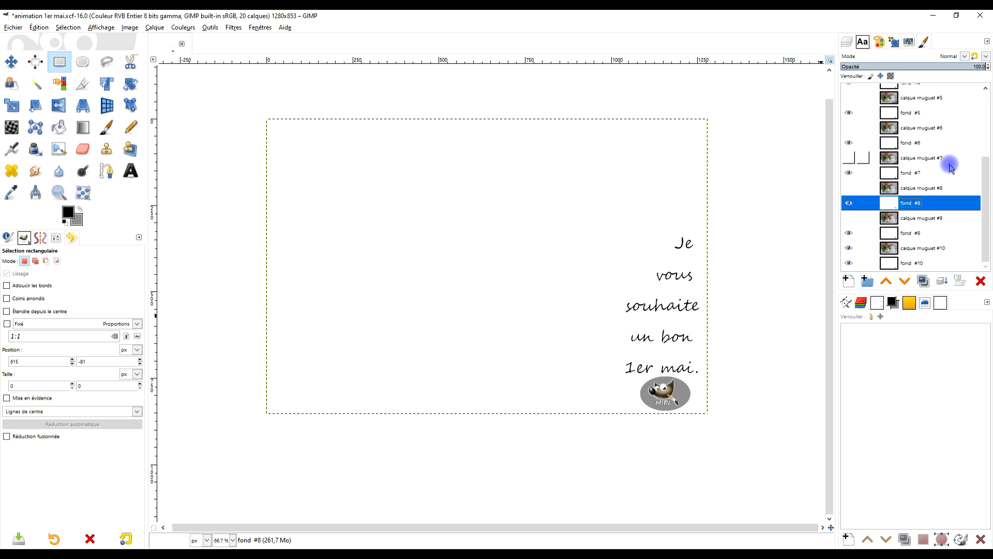
Step: Make all layers visible, merge "calque muguet #1" down into "fond #1" and hide the merged layer
{"action": "scroll", "coordinate": [937, 193], "scroll_direction": "up", "scroll_amount": 4}
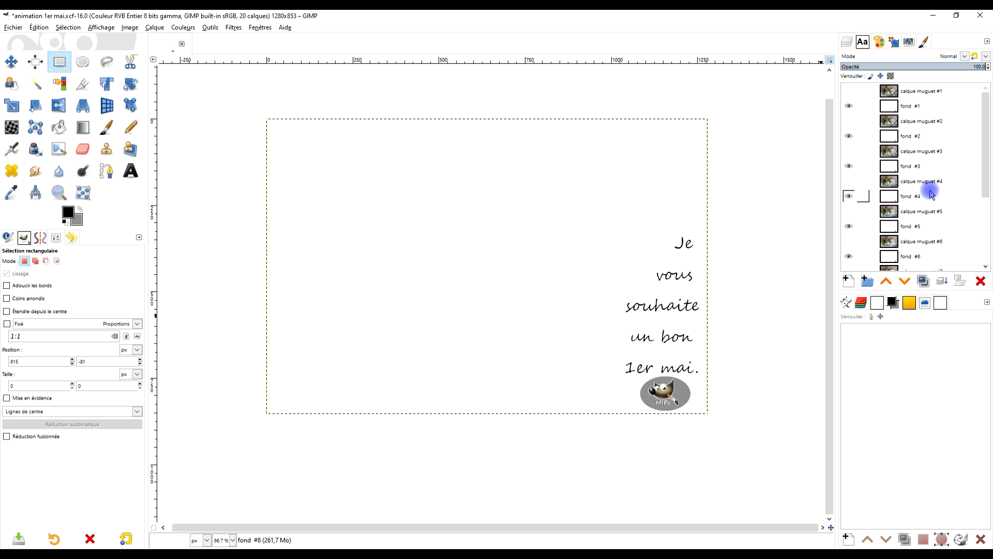
{"action": "left_click", "coordinate": [848, 92], "text": "shift"}
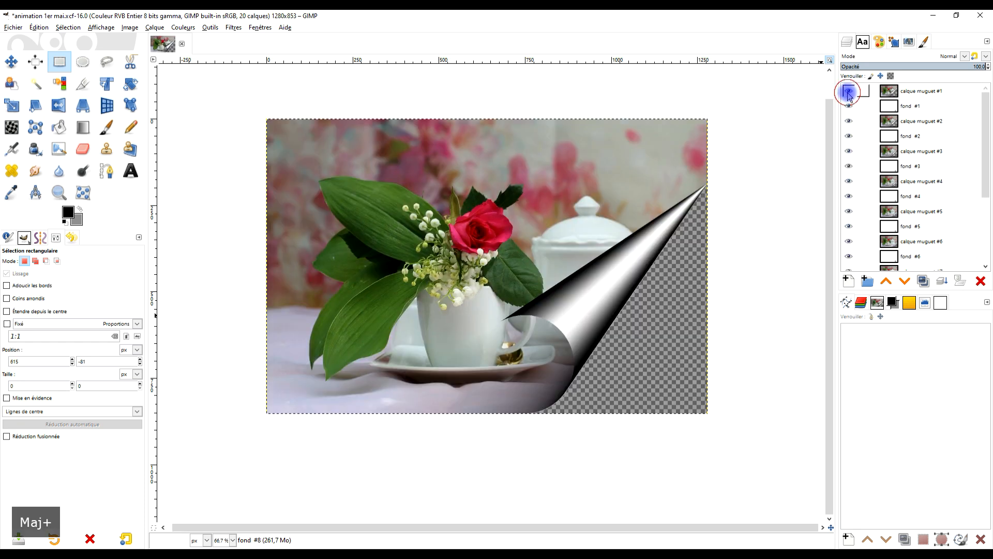
{"action": "left_click", "coordinate": [897, 93]}
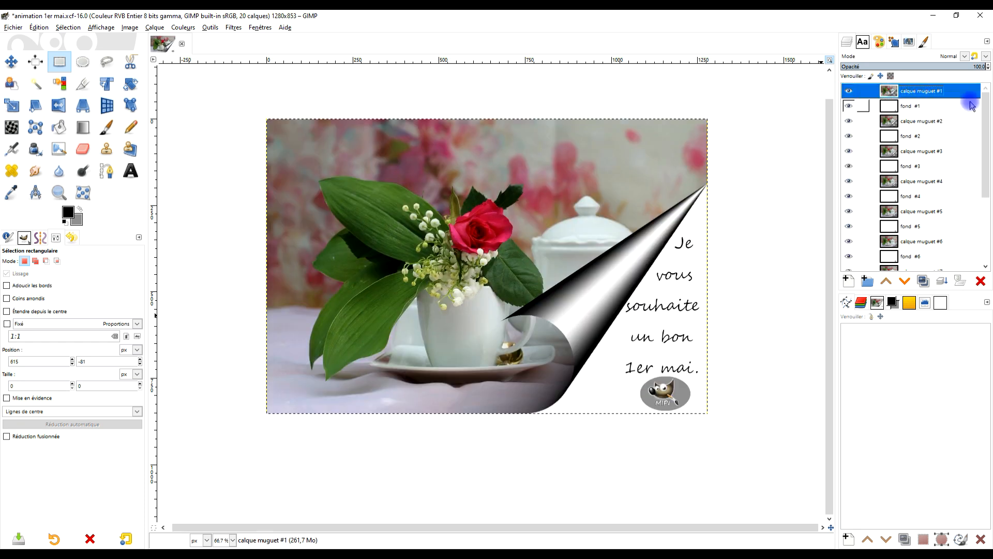
{"action": "left_click", "coordinate": [942, 282]}
{"action": "left_click", "coordinate": [939, 105]}
{"action": "left_click", "coordinate": [945, 284]}
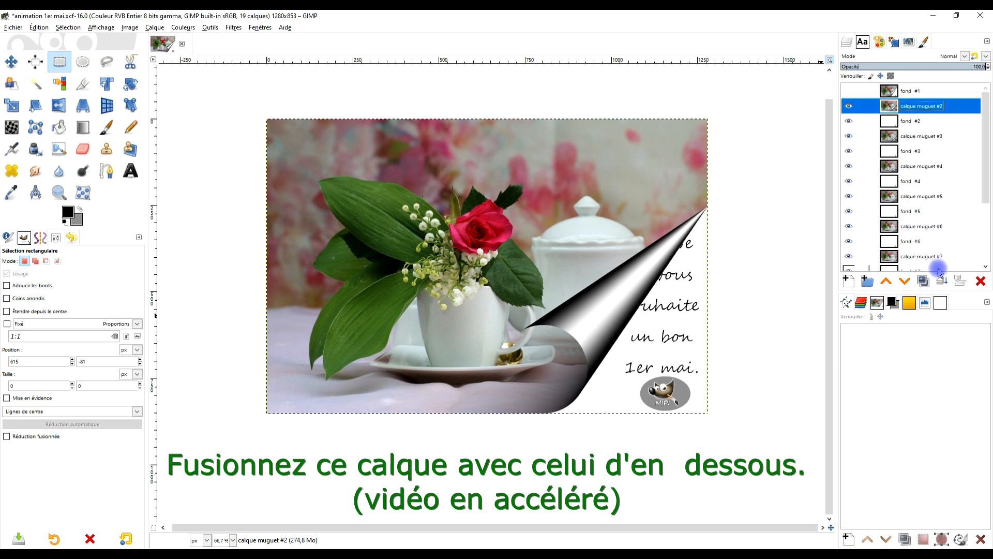
Step: Merge "calque muguet #2", #3 and #4 down into their matching "fond" layers, hiding the merged #2 and #3
{"action": "left_click", "coordinate": [942, 281]}
{"action": "left_click", "coordinate": [849, 106]}
{"action": "left_click", "coordinate": [918, 122]}
{"action": "left_click", "coordinate": [942, 280]}
{"action": "left_click", "coordinate": [849, 120]}
{"action": "left_click", "coordinate": [879, 135]}
{"action": "left_click", "coordinate": [942, 280]}
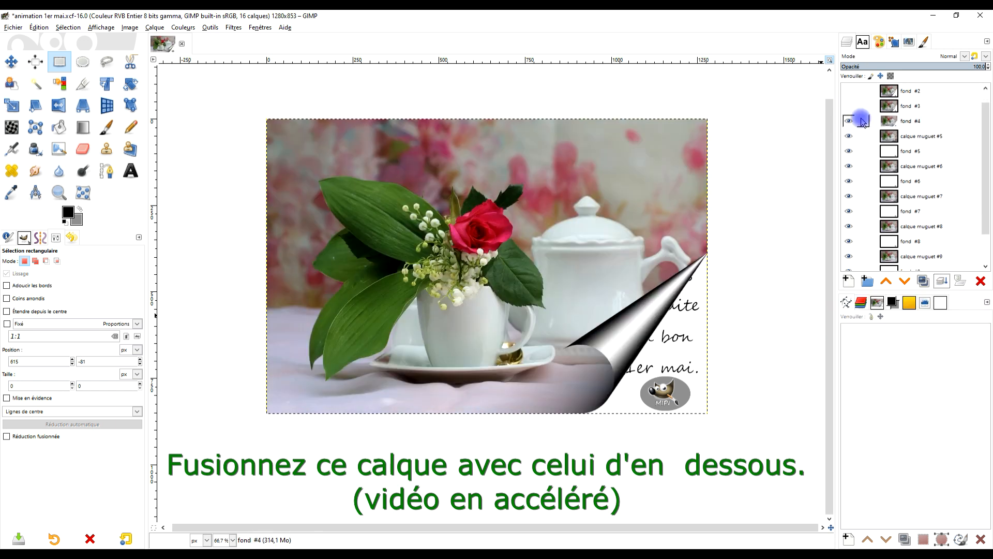
Step: Make the hidden layers "fond #1" through "fond #5" visible again and save the image
{"action": "left_click", "coordinate": [849, 120]}
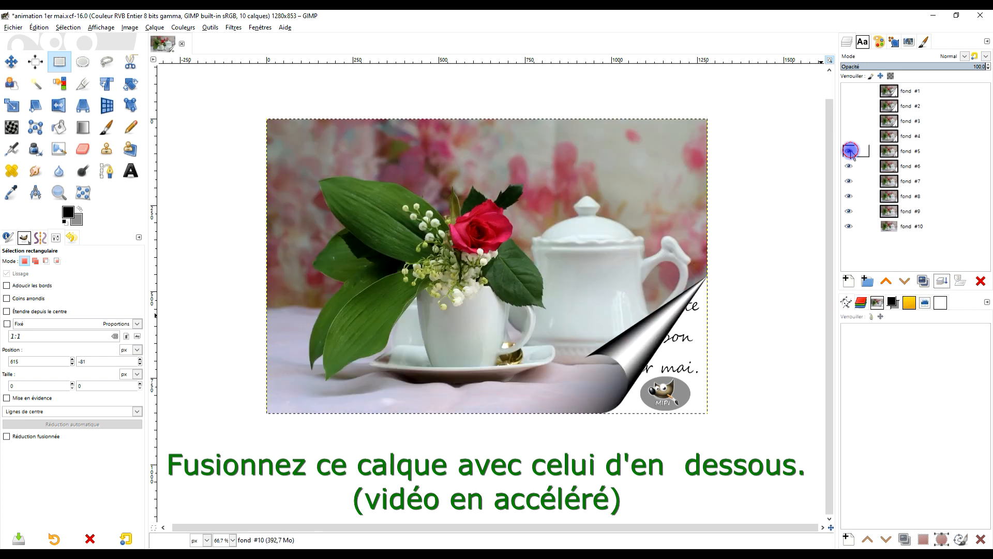
{"action": "left_click", "coordinate": [849, 150]}
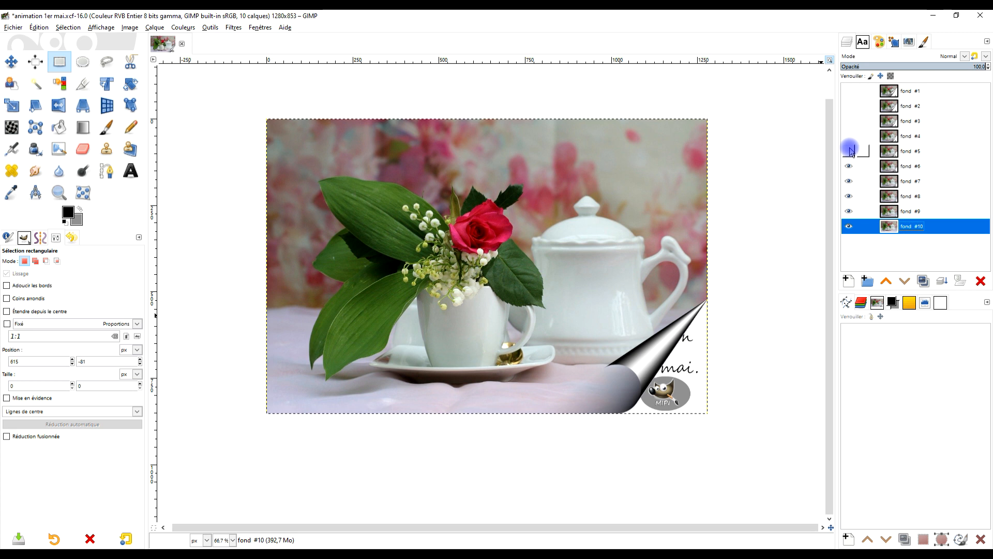
{"action": "left_click", "coordinate": [849, 150]}
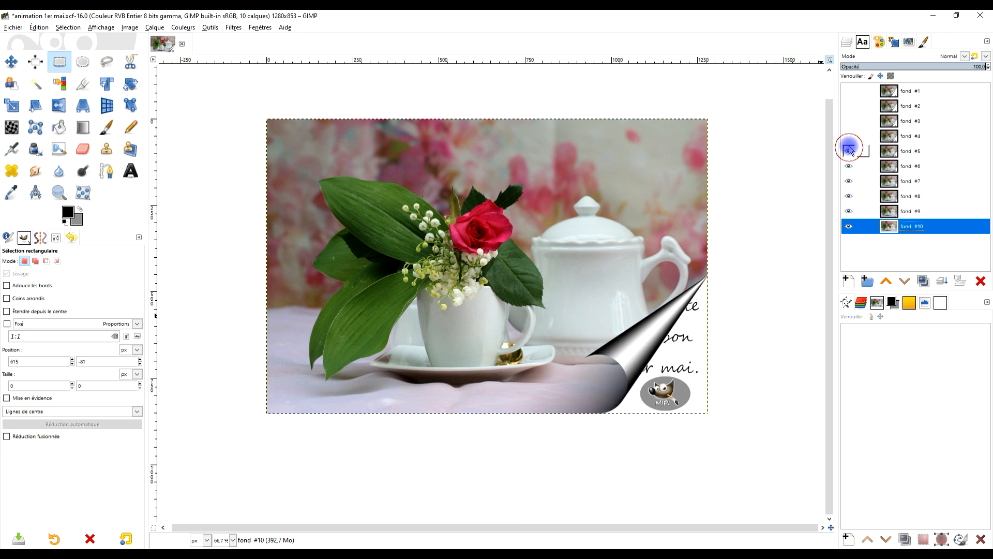
{"action": "left_click", "coordinate": [848, 135]}
{"action": "left_click", "coordinate": [849, 121]}
{"action": "left_click", "coordinate": [849, 106]}
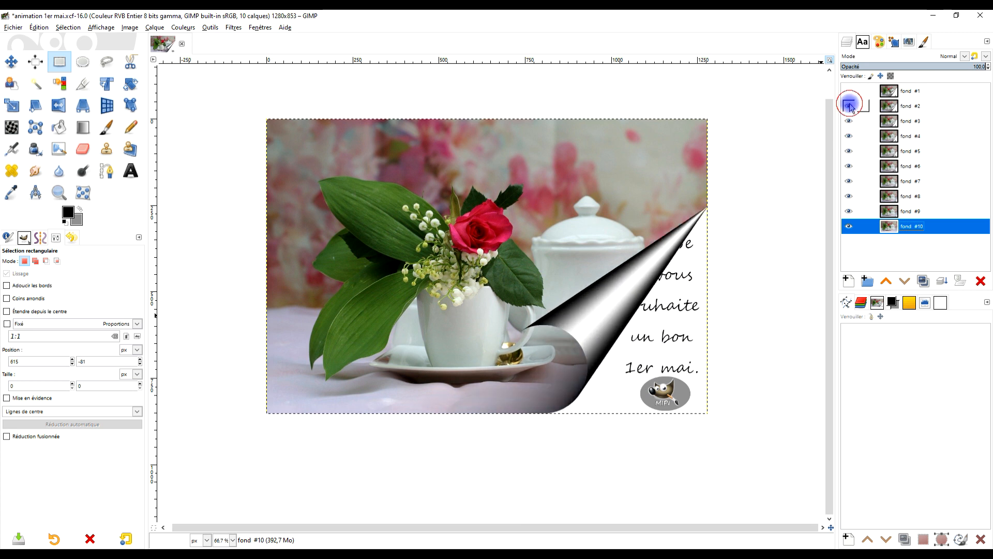
{"action": "left_click", "coordinate": [849, 91]}
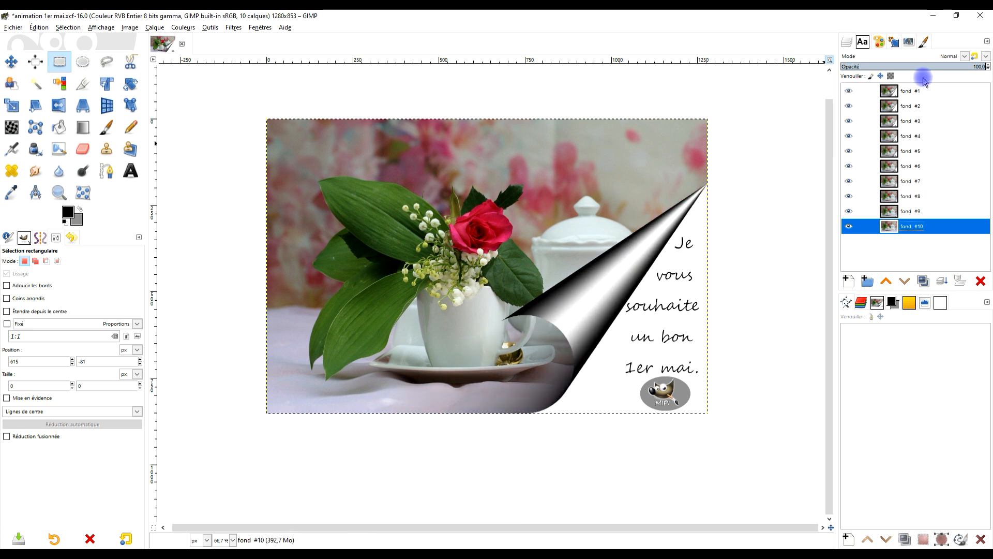
{"action": "left_click", "coordinate": [16, 28]}
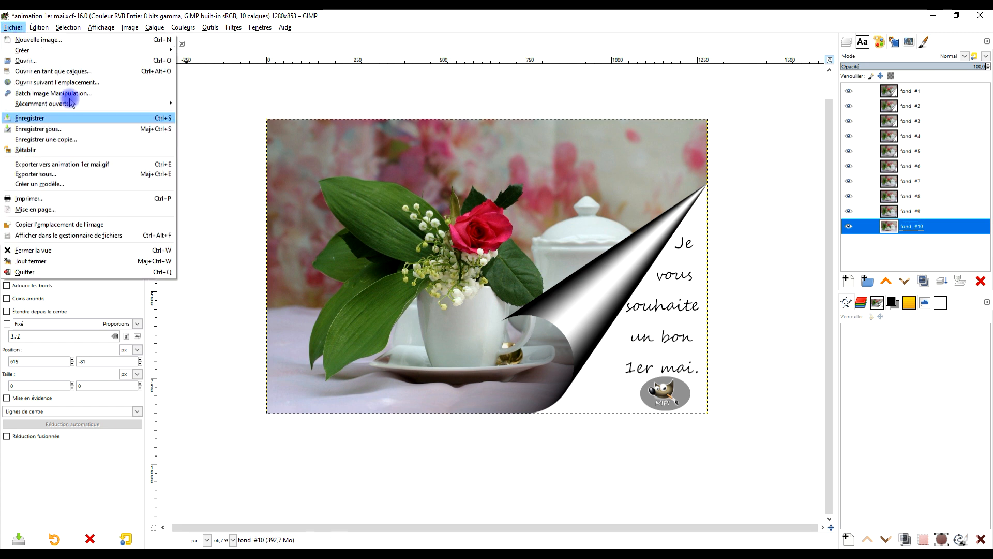
{"action": "left_click", "coordinate": [73, 119]}
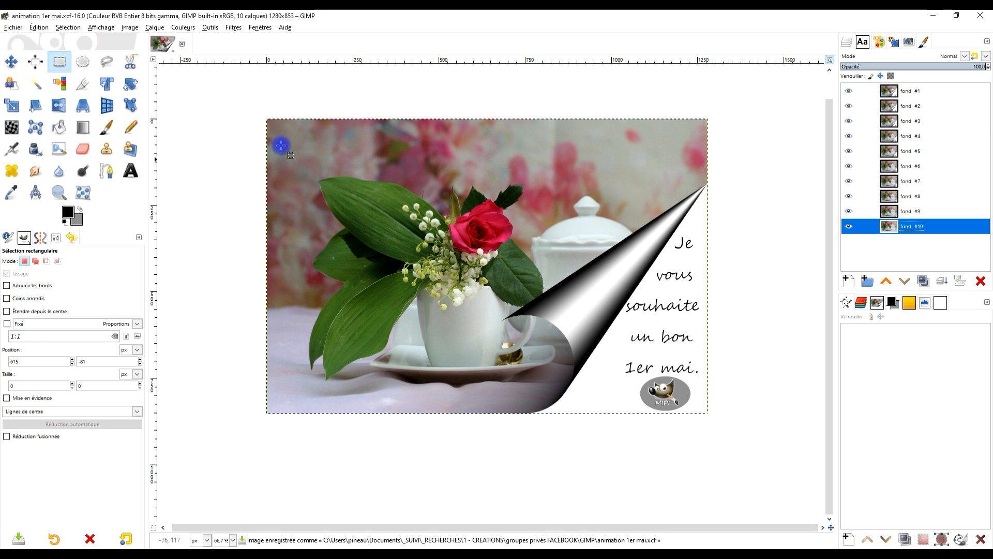
Step: Convert the image to indexed colours with an optimal 255-colour palette and "Floyd-Steinberg (couleurs qui déteignent moins)" dithering
{"action": "left_click", "coordinate": [73, 30]}
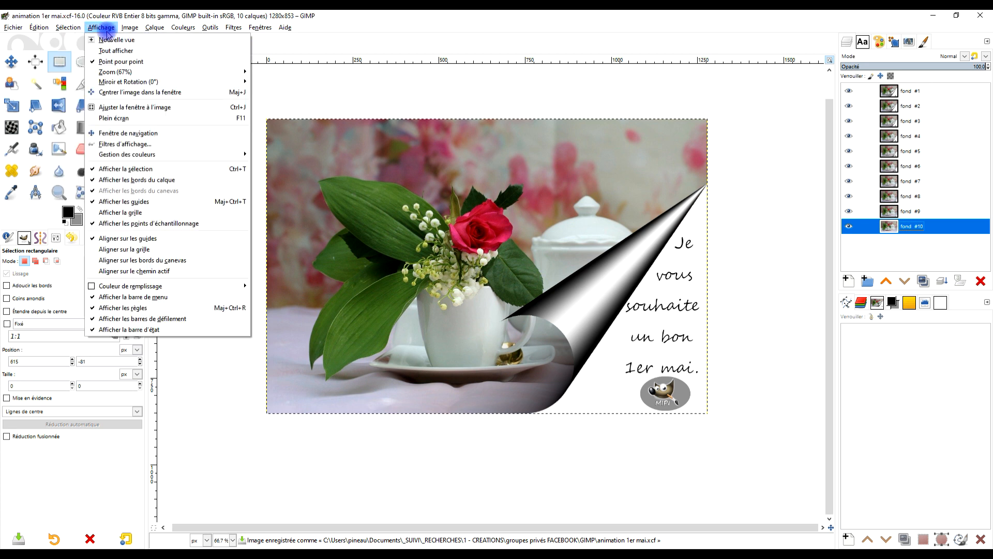
{"action": "mouse_move", "coordinate": [171, 59]}
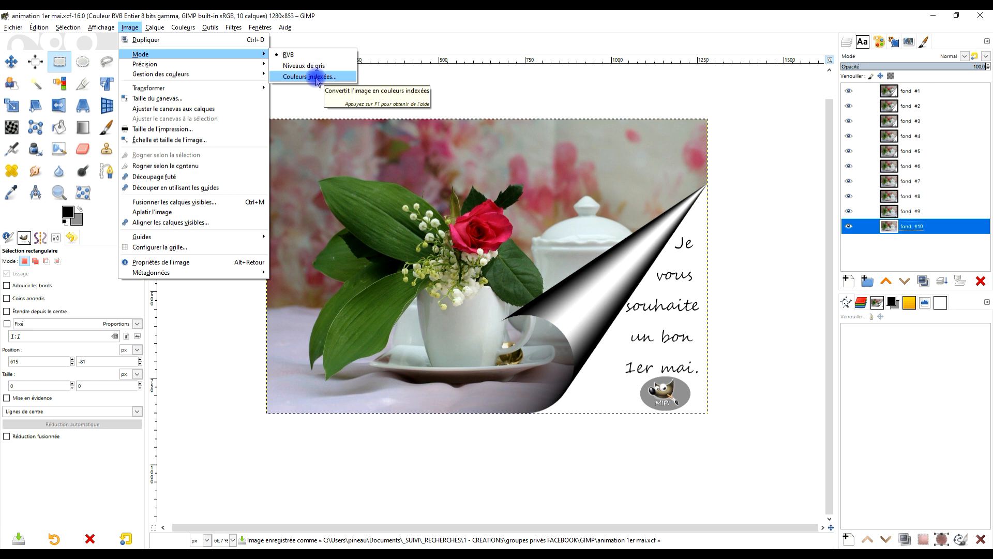
{"action": "left_click", "coordinate": [317, 80]}
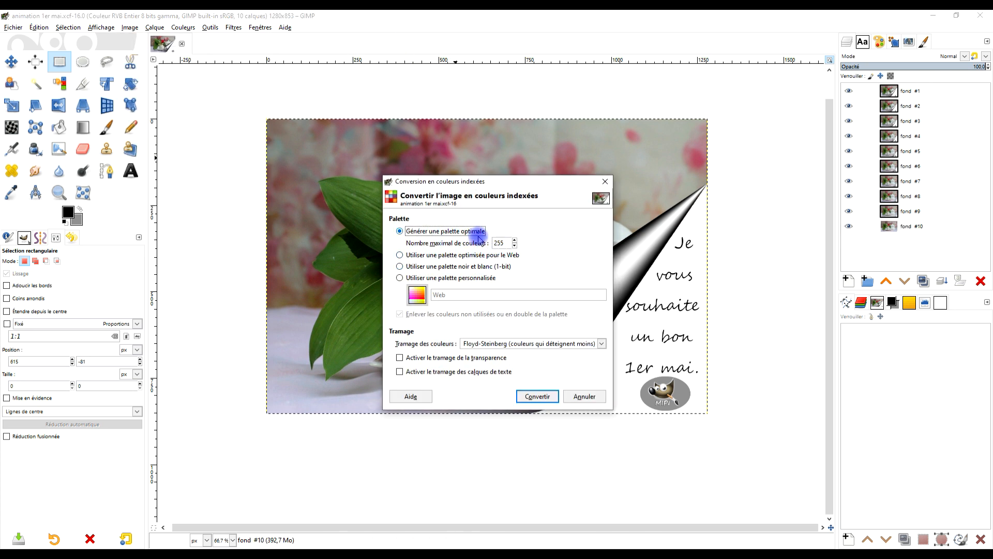
{"action": "left_click", "coordinate": [501, 344]}
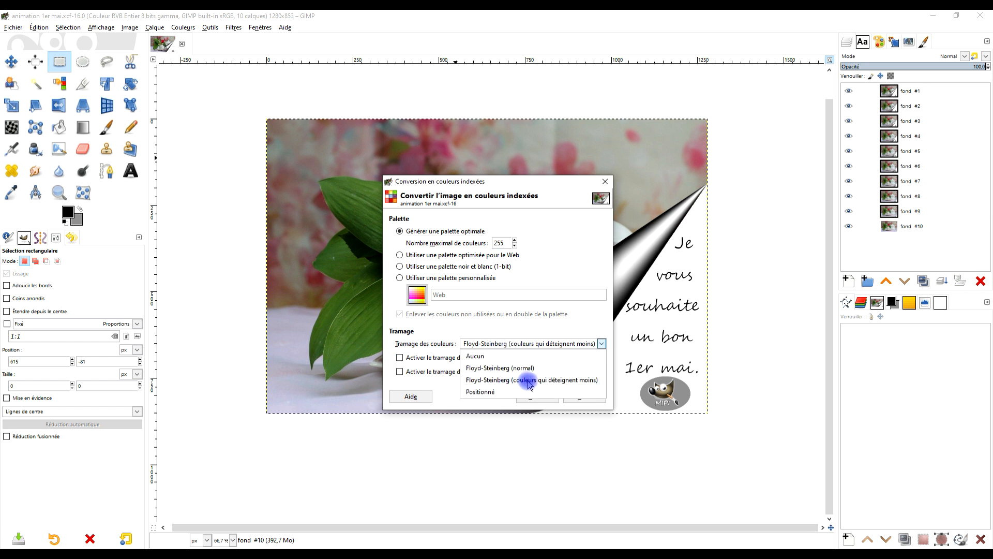
{"action": "left_click", "coordinate": [590, 296]}
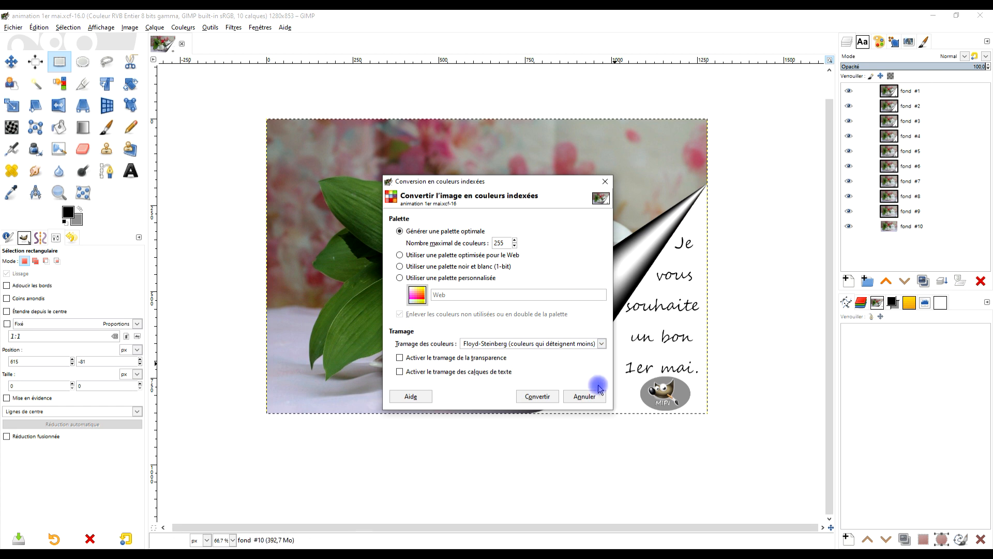
{"action": "left_click", "coordinate": [537, 396]}
Step: Start exporting the image into the GIMP folder under the name "animation 1er mai-bis.gif"
{"action": "left_click", "coordinate": [14, 27]}
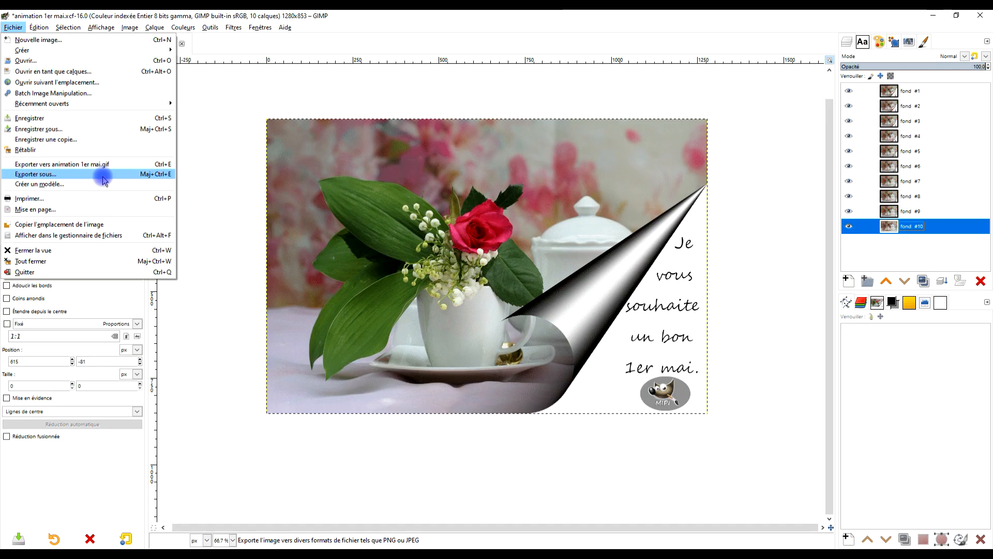
{"action": "left_click", "coordinate": [104, 176]}
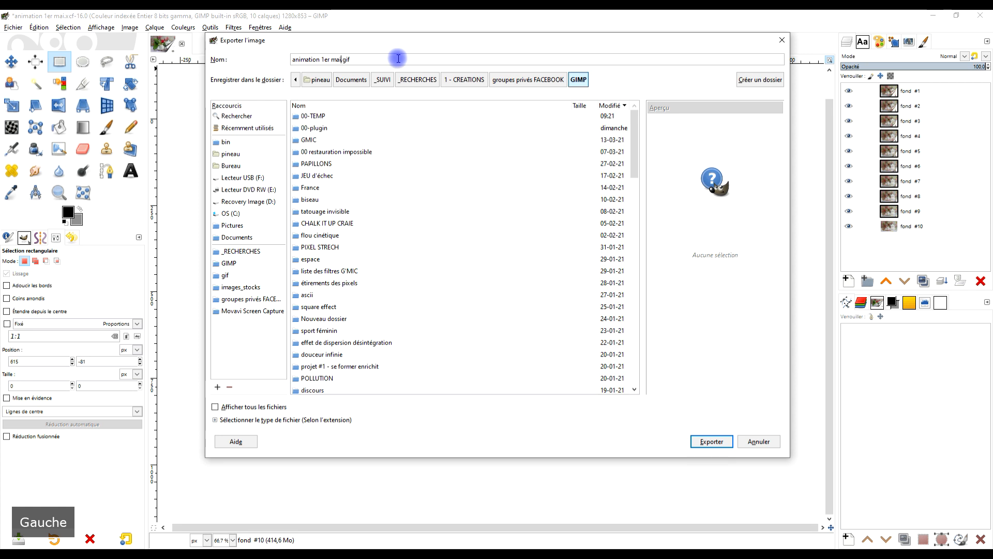
{"action": "type", "text": "-bi"}
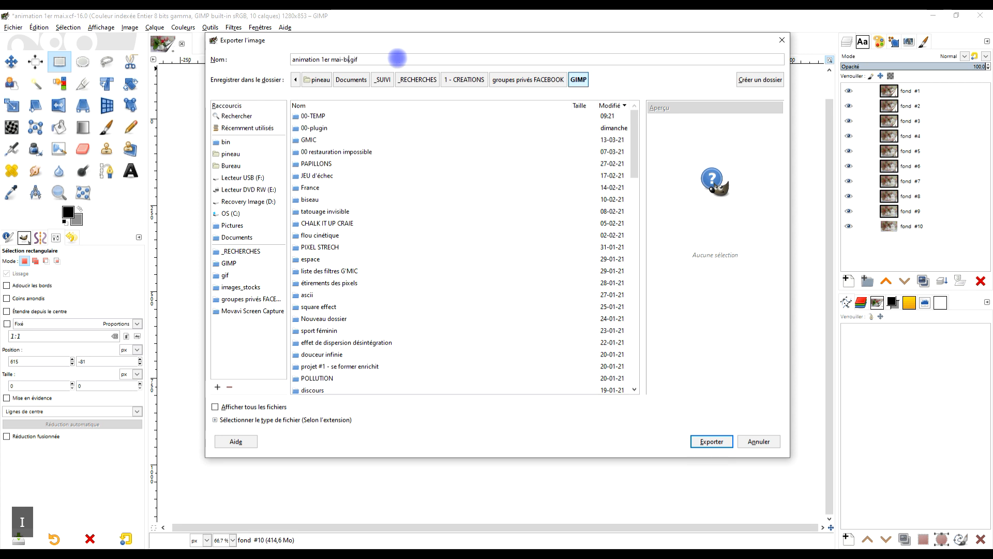
{"action": "type", "text": "s"}
{"action": "key", "text": "Right"}
{"action": "key", "text": "shift+Right"}
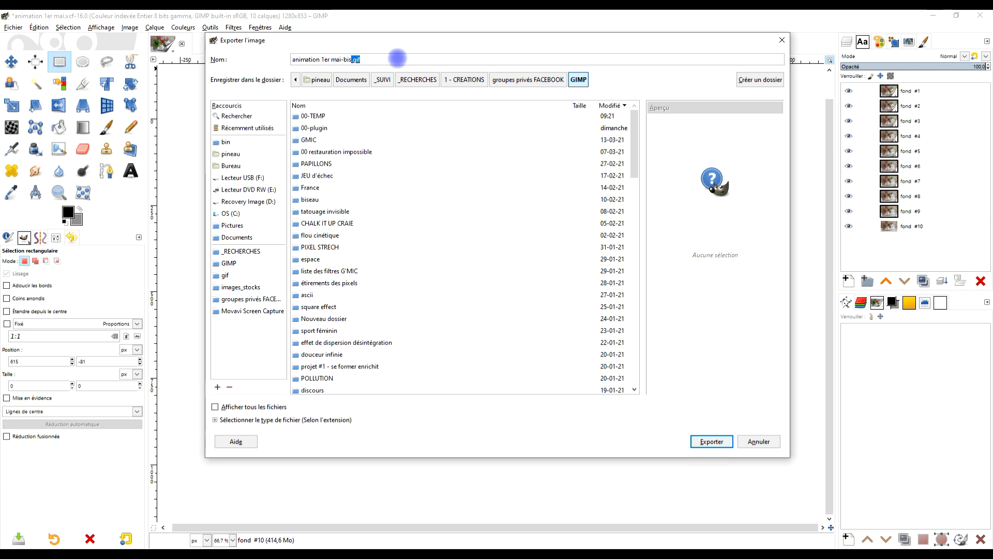
{"action": "type", "text": "gif"}
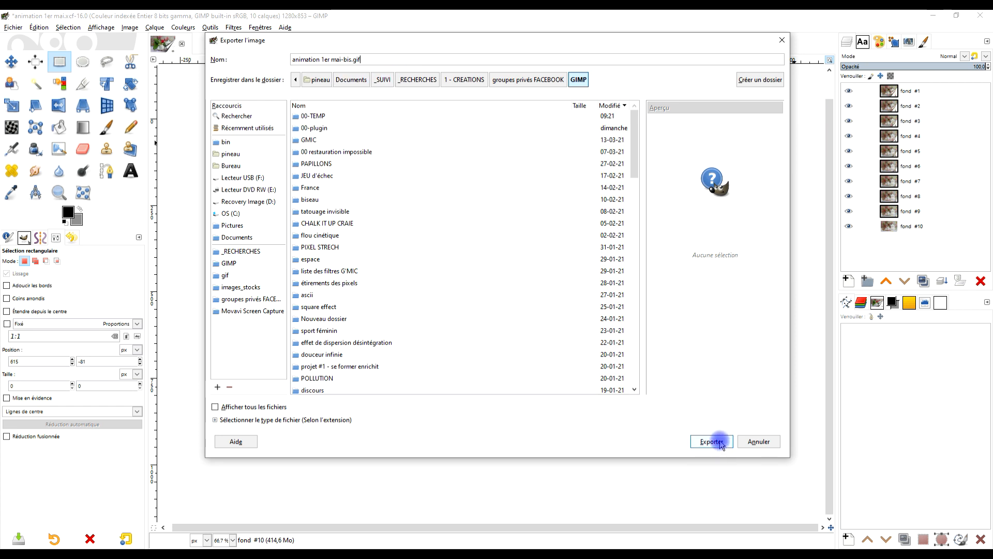
{"action": "double_click", "coordinate": [356, 60]}
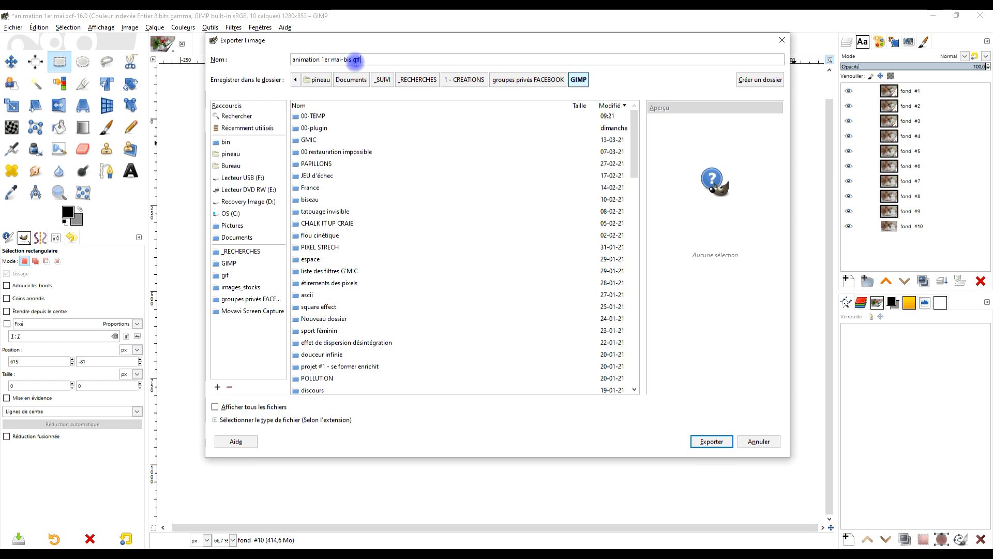
{"action": "left_click_drag", "start_coordinate": [351, 59], "coordinate": [278, 57]}
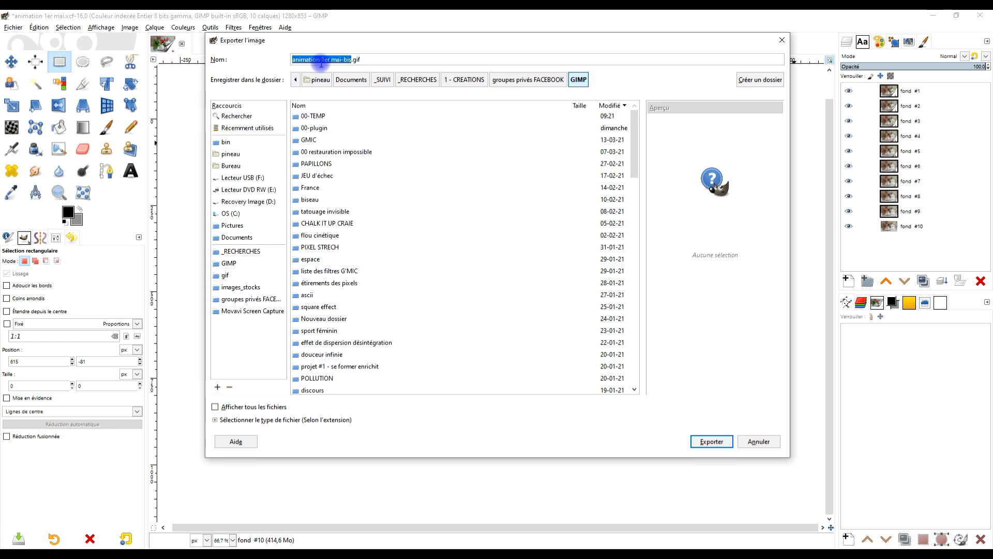
{"action": "left_click", "coordinate": [368, 60]}
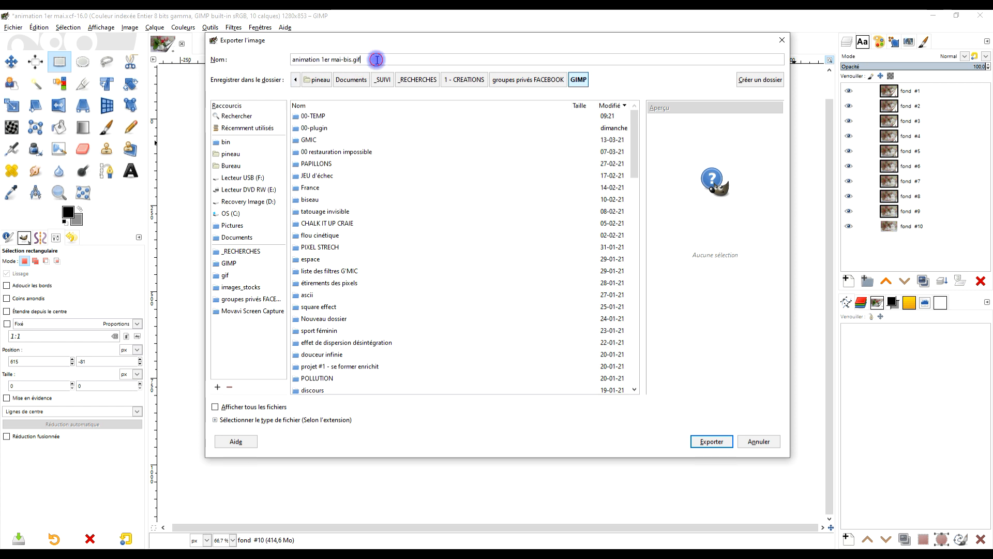
{"action": "left_click", "coordinate": [705, 442]}
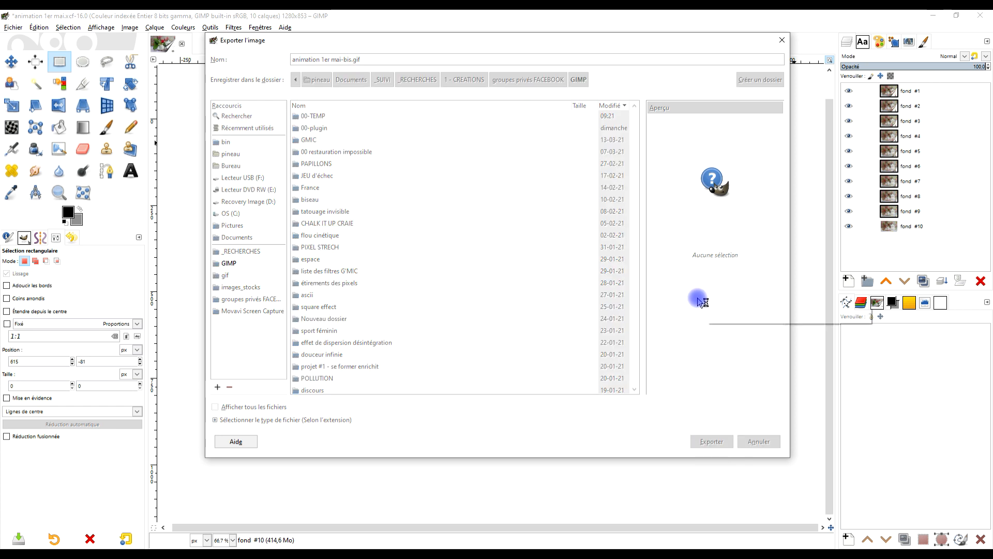
Step: Export as a looping animated GIF, applying a 500 ms delay and "Une image par calque (remplacer)" to all frames
{"action": "left_click", "coordinate": [406, 280]}
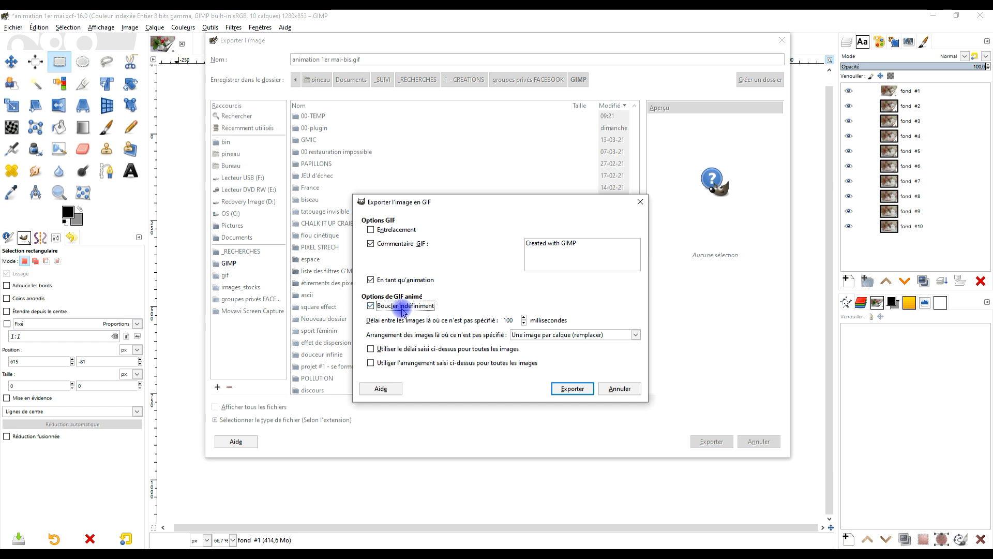
{"action": "left_click", "coordinate": [396, 365]}
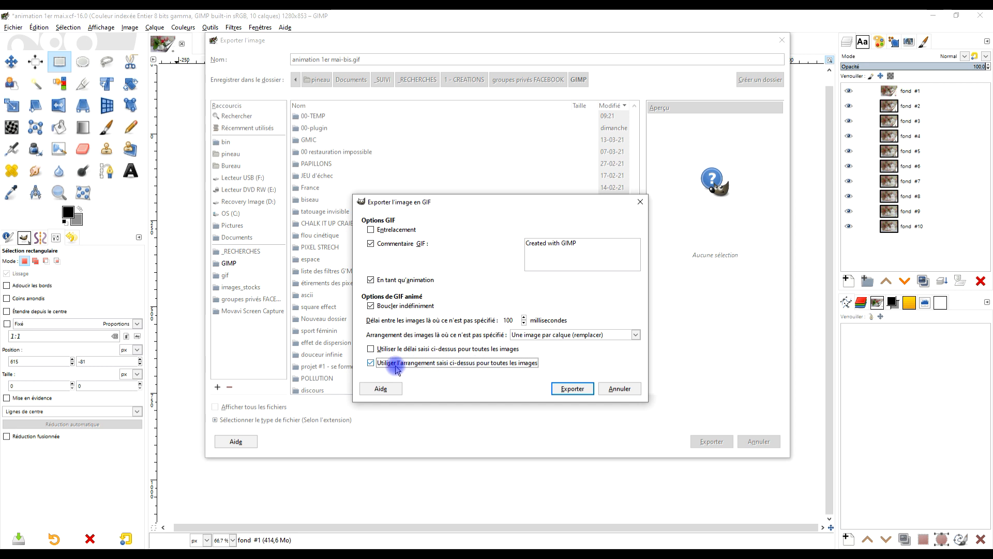
{"action": "left_click", "coordinate": [576, 334]}
{"action": "left_click", "coordinate": [578, 371]}
{"action": "left_click", "coordinate": [423, 351]}
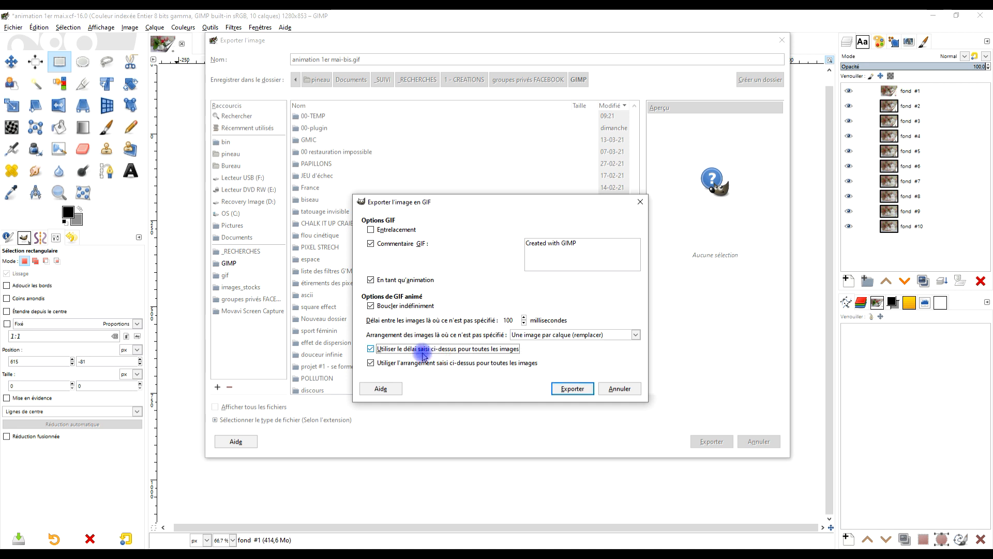
{"action": "double_click", "coordinate": [509, 320]}
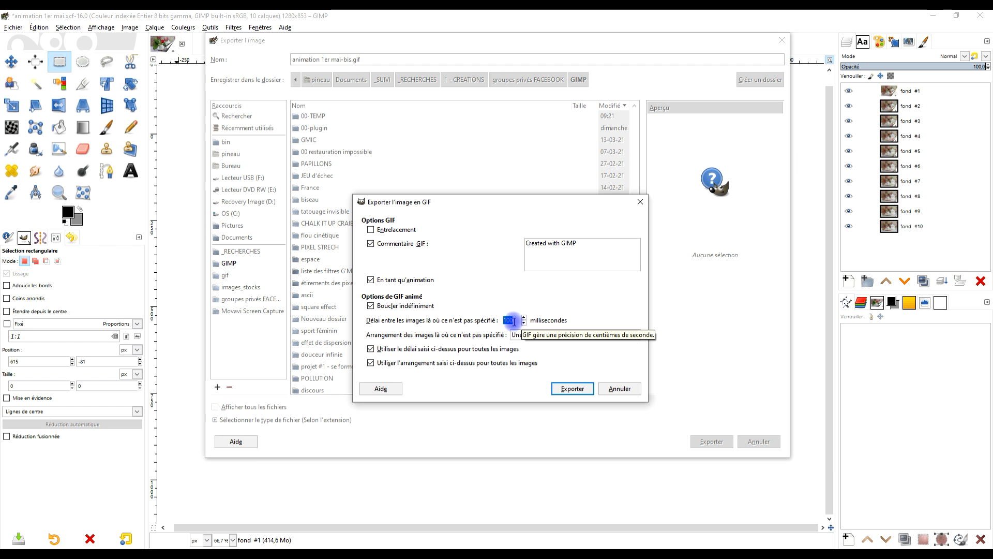
{"action": "type", "text": "5"}
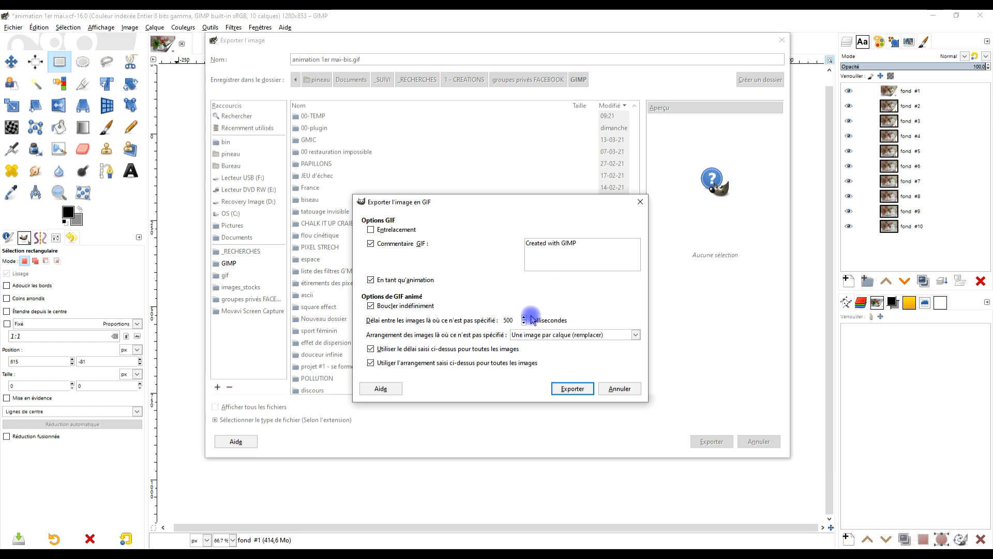
{"action": "left_click", "coordinate": [573, 388]}
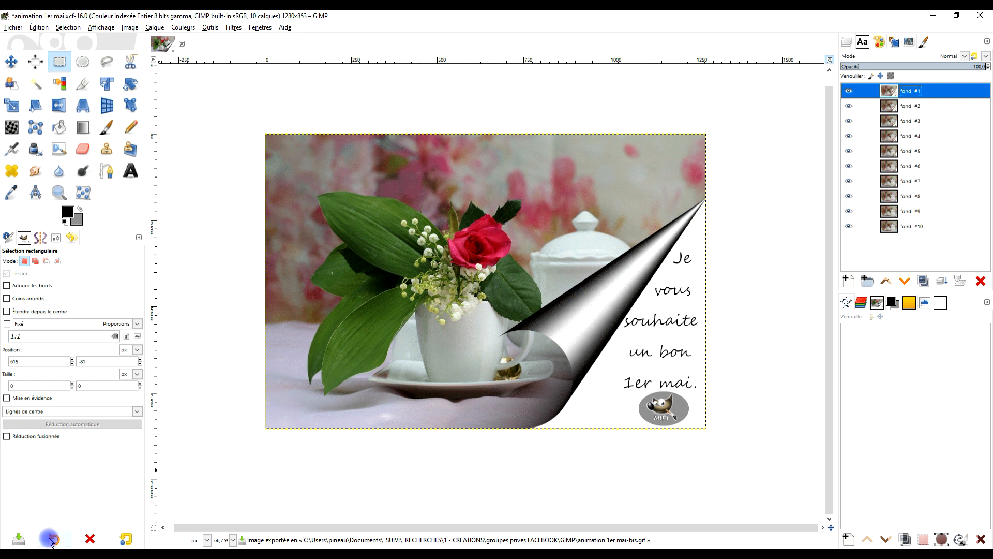
Step: Switch to the GIMP folder in File Explorer and open the "animation 1er mai-bis" GIF to view the animation
{"action": "left_click", "coordinate": [102, 554]}
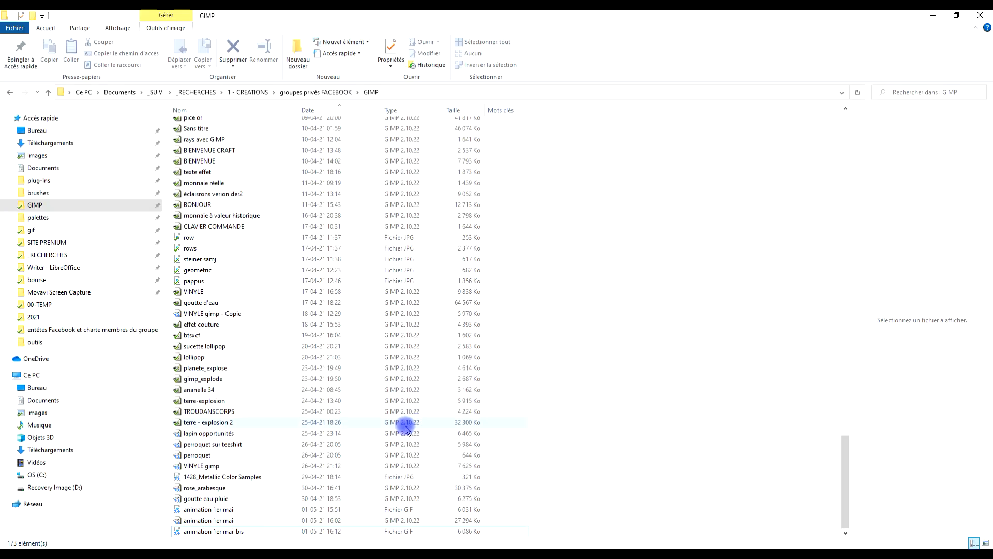
{"action": "double_click", "coordinate": [218, 533]}
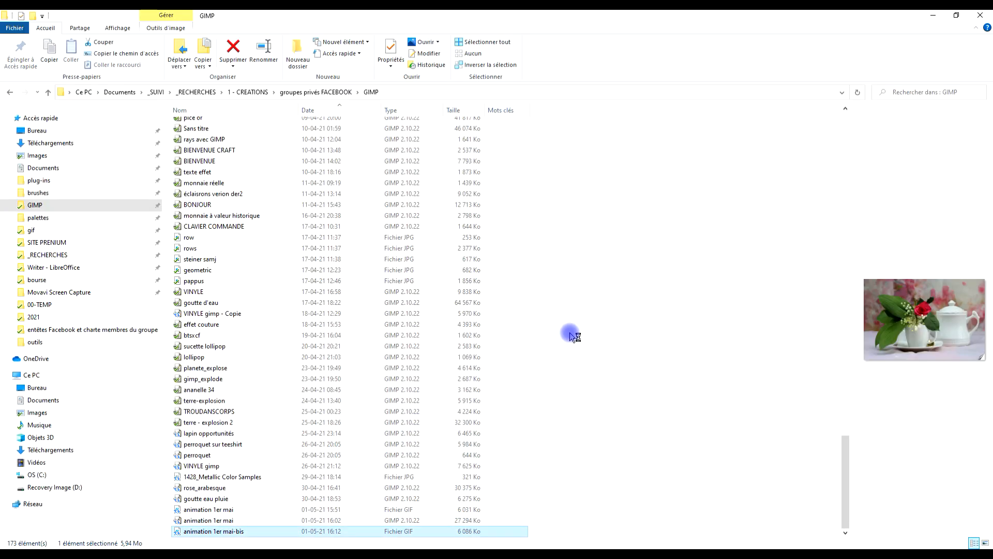